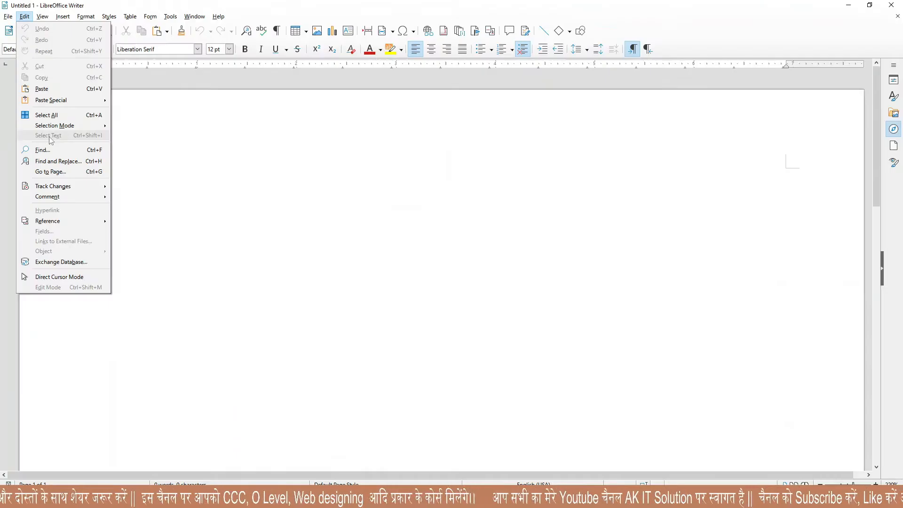
Dismiss the Edit menu's command list in the blank document.
left_click(144, 147)
Expand the AutoText dt with F3 into the sample story paragraph.
type("dt")
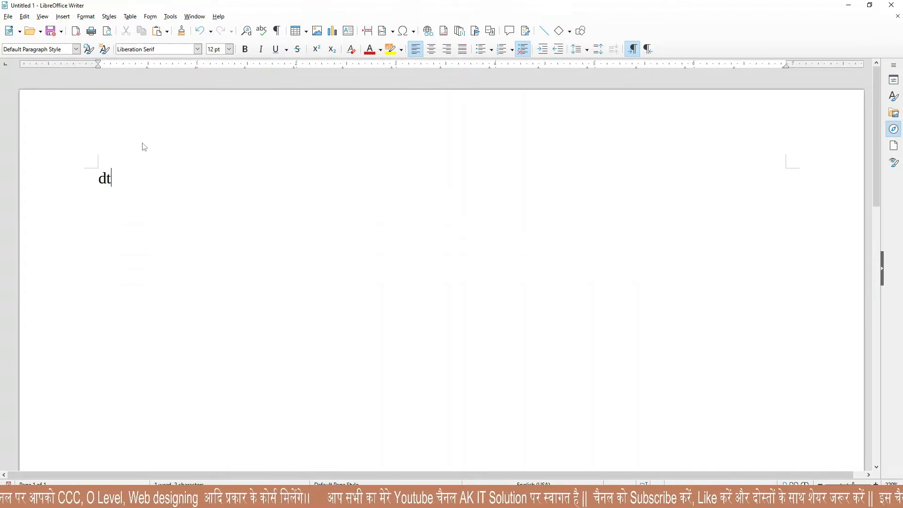
key("F3")
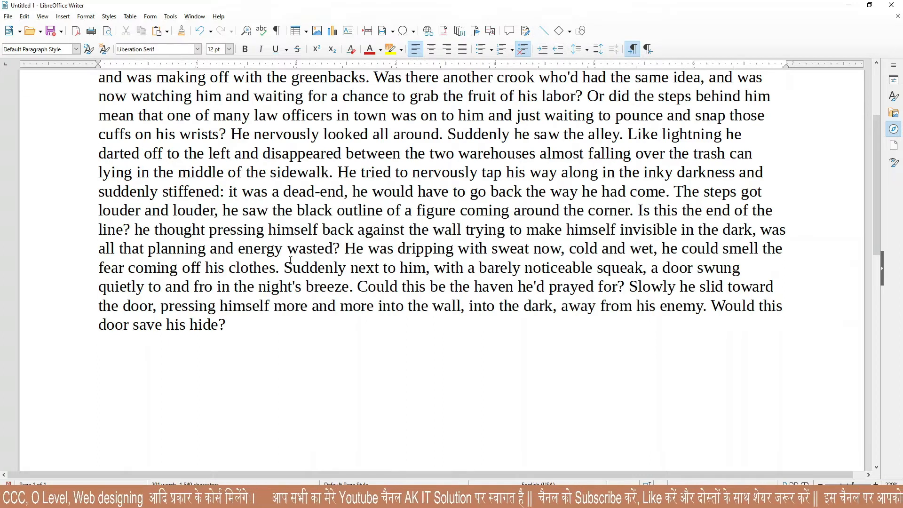
scroll(290, 259, "up", 3)
Select the story text from its start, then clear the selection.
left_click_drag(102, 178, 259, 426)
left_click(227, 254)
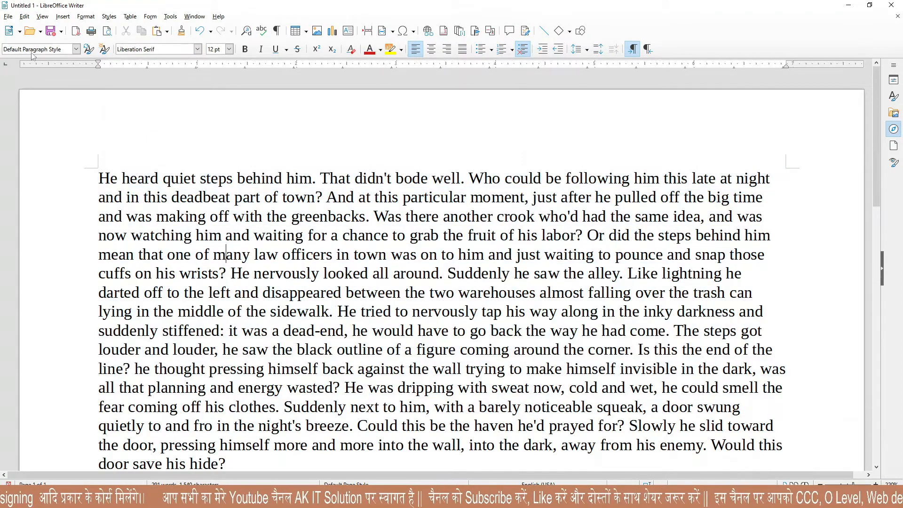
left_click(8, 16)
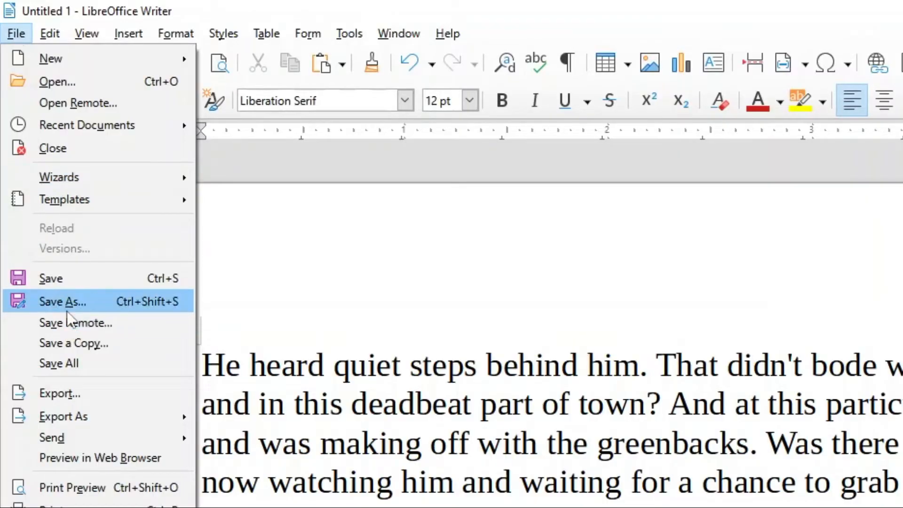
Save the document as 12345 with Save with password ticked.
left_click(66, 302)
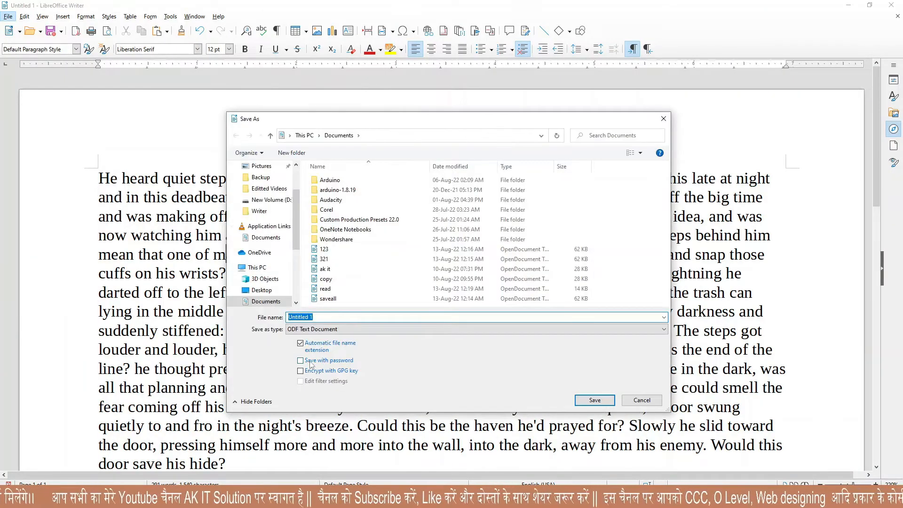
left_click(301, 362)
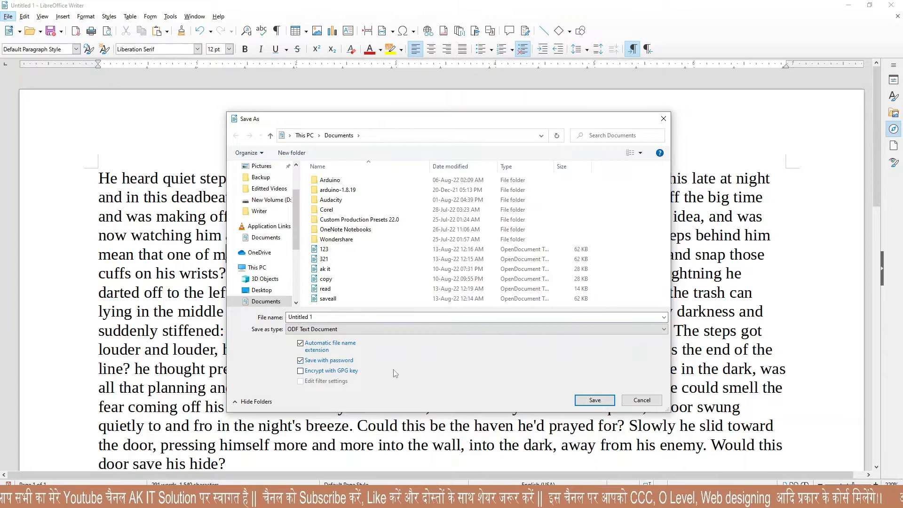
left_click(321, 318)
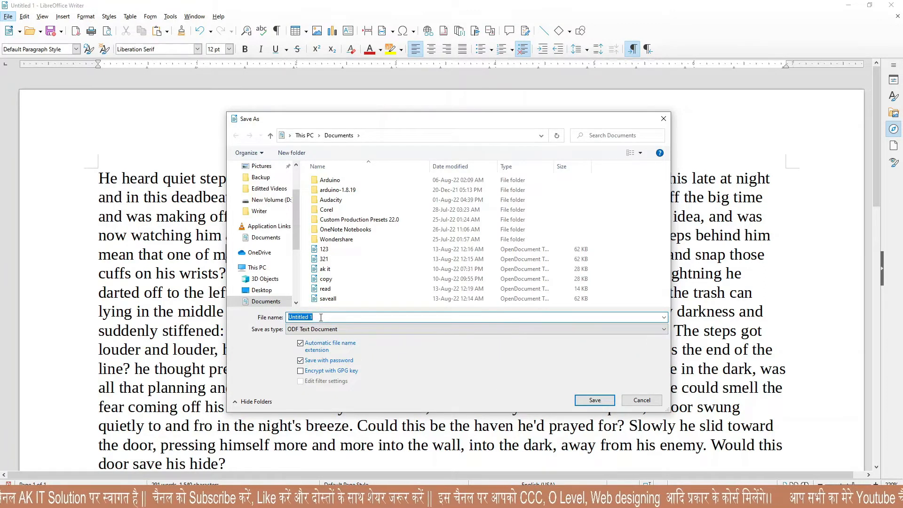
type("12345")
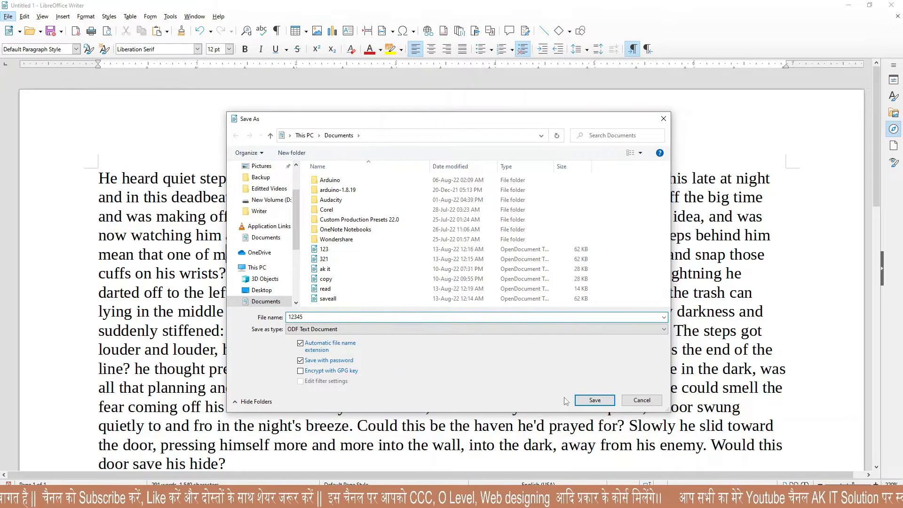
left_click(593, 401)
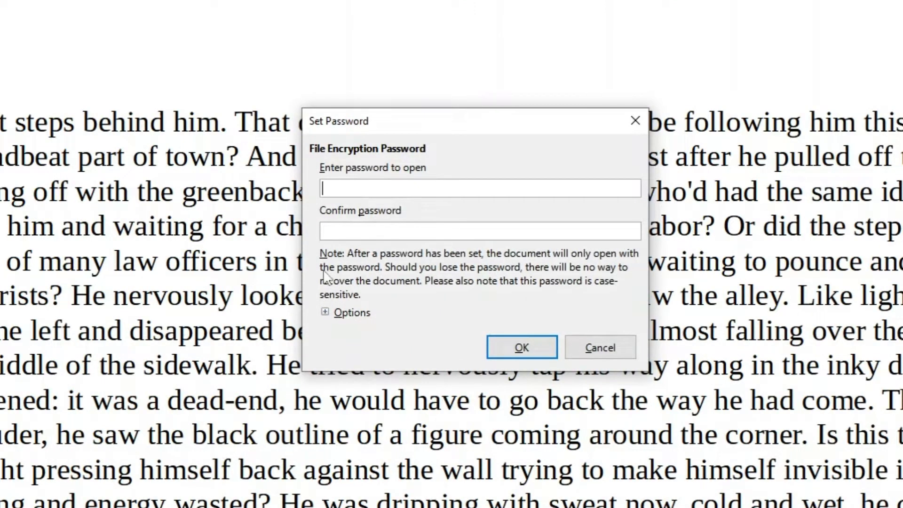
Set the file to open read-only with a confirmed editing password and finish saving.
left_click(326, 312)
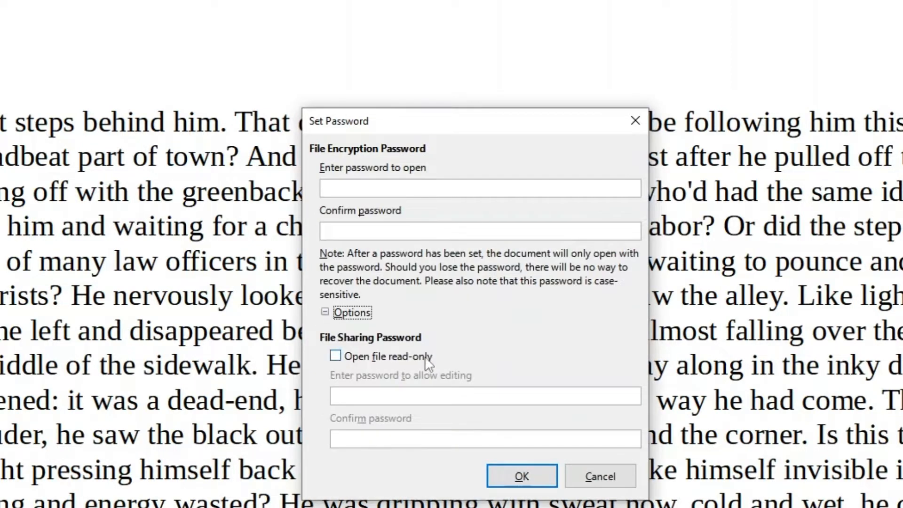
left_click(335, 356)
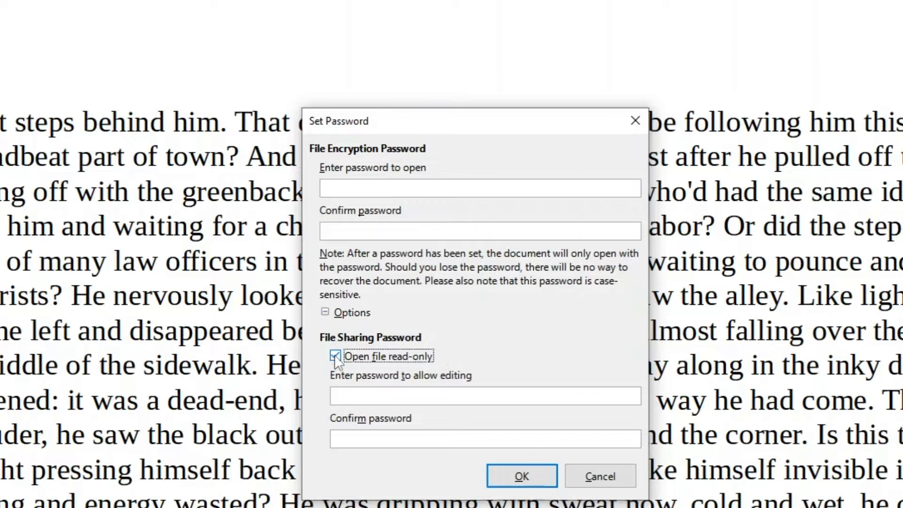
left_click(344, 397)
type("•••")
left_click(360, 437)
type("•••")
left_click(522, 476)
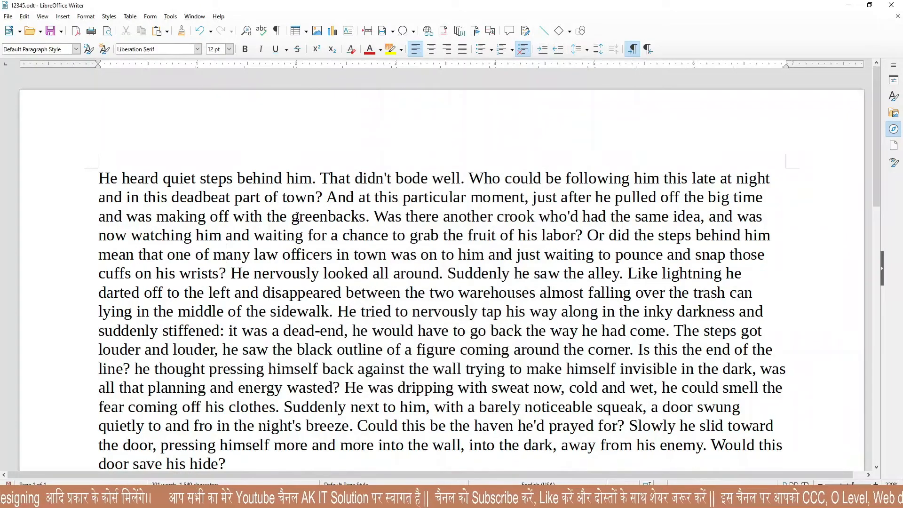
Select and deselect text in the story's first lines, then close the Edit menu unused.
left_click_drag(196, 179, 291, 218)
left_click(433, 238)
left_click(24, 17)
left_click(24, 17)
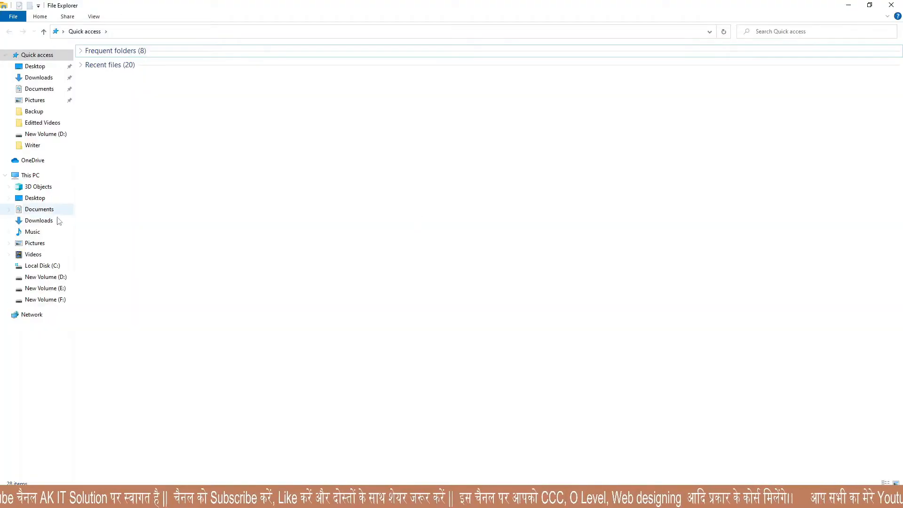
Reopen 12345 from the Documents folder in File Explorer into Writer.
left_click(37, 210)
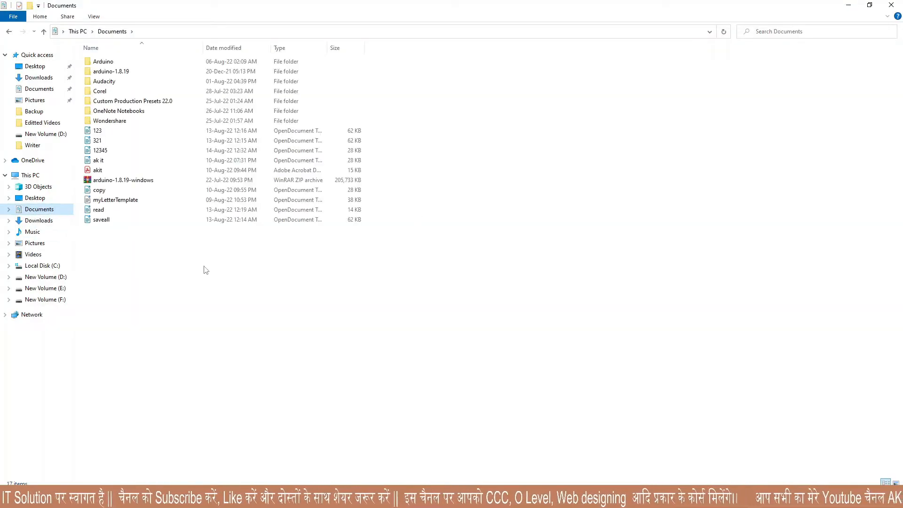
left_click(113, 154)
double_click(167, 150)
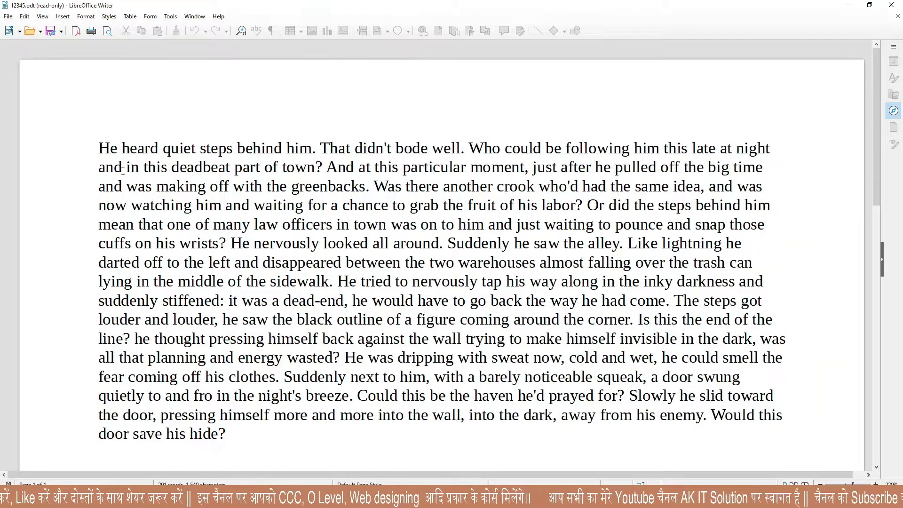
left_click(24, 17)
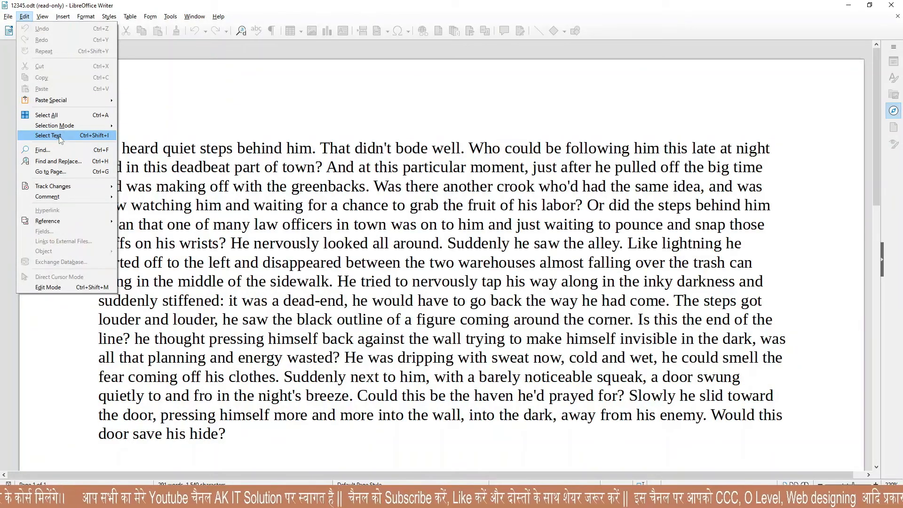
Turn on Edit > Select Text in the read-only 12345 document.
mouse_move(482, 38)
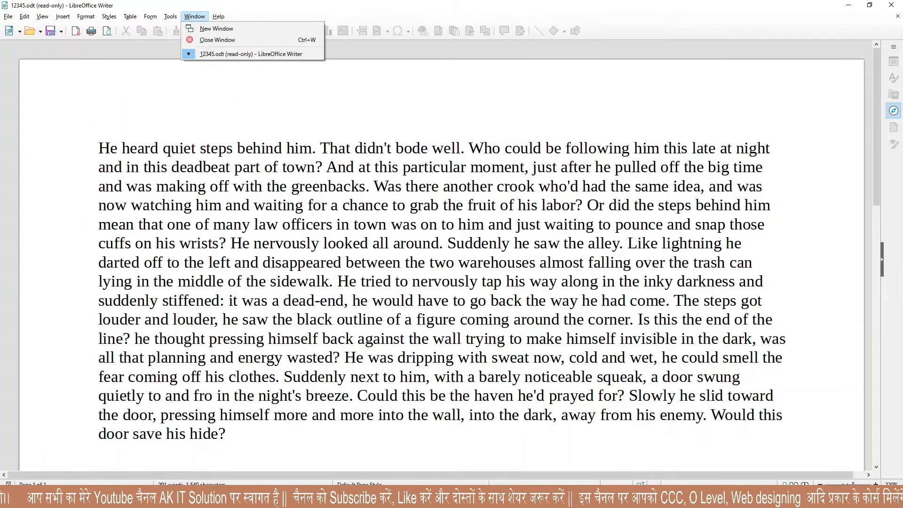
key("ctrl+alt+d")
left_click_drag(1, 1, 100, 16)
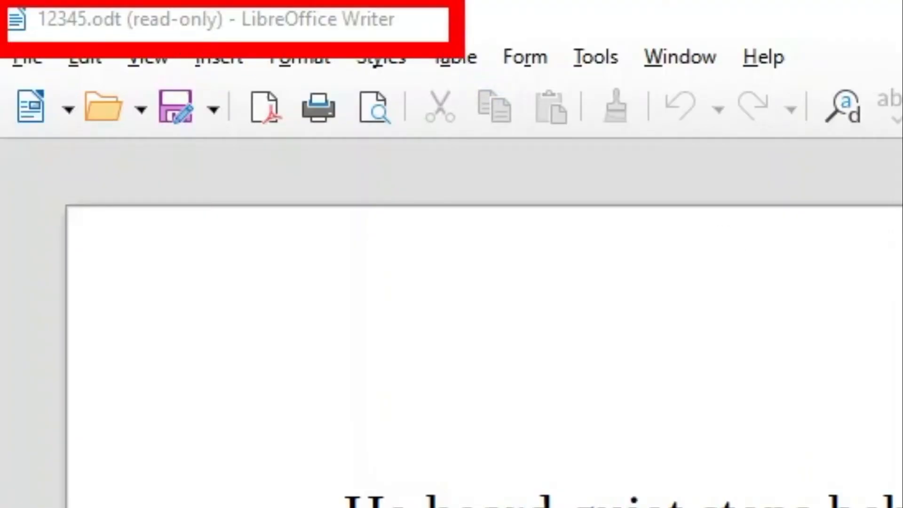
key("Escape")
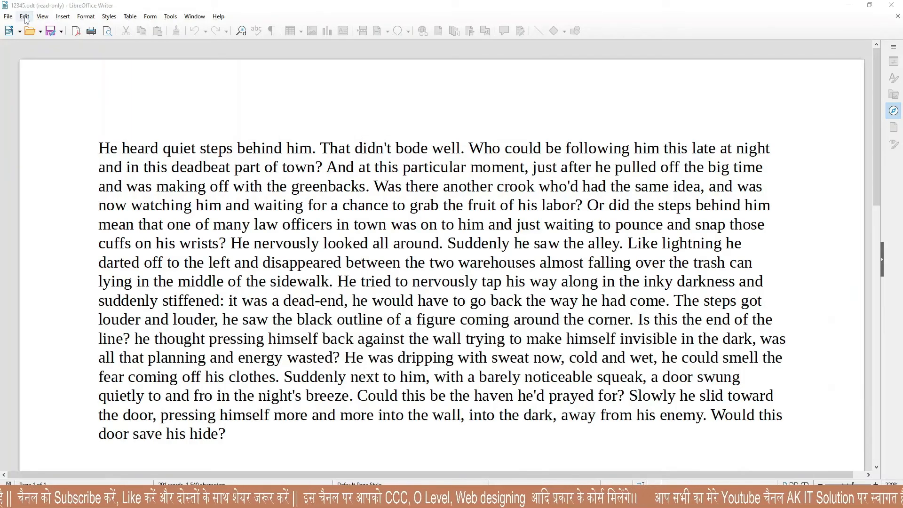
left_click(86, 60)
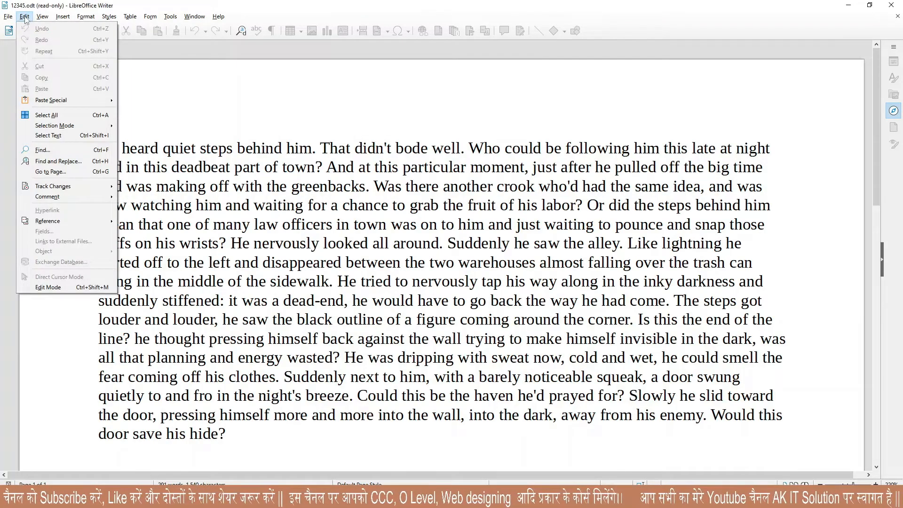
left_click(44, 137)
Select several runs of lines in the read-only story, then minimise its window.
left_click_drag(245, 167, 494, 206)
left_click(372, 261)
left_click_drag(368, 262, 444, 320)
left_click_drag(287, 187, 372, 243)
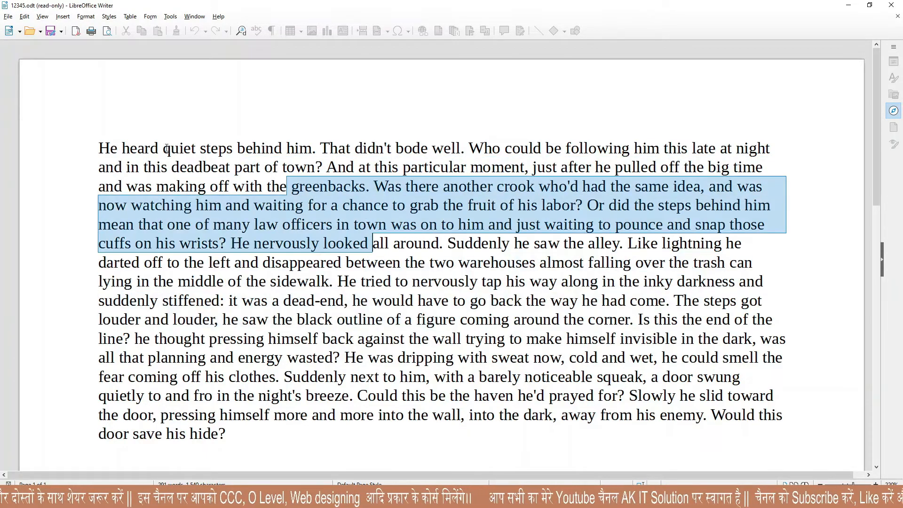
left_click_drag(163, 148, 219, 167)
left_click_drag(323, 244, 427, 320)
left_click_drag(433, 167, 541, 225)
left_click_drag(325, 358, 505, 388)
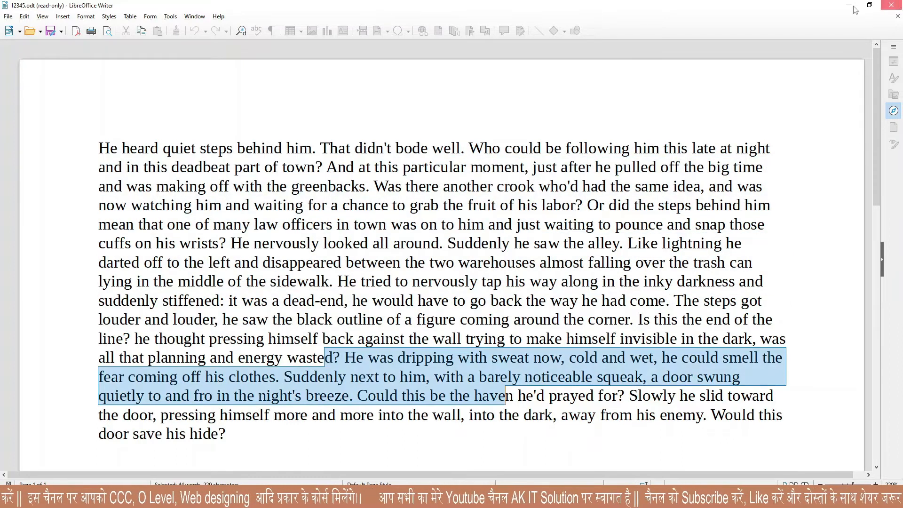
left_click(850, 5)
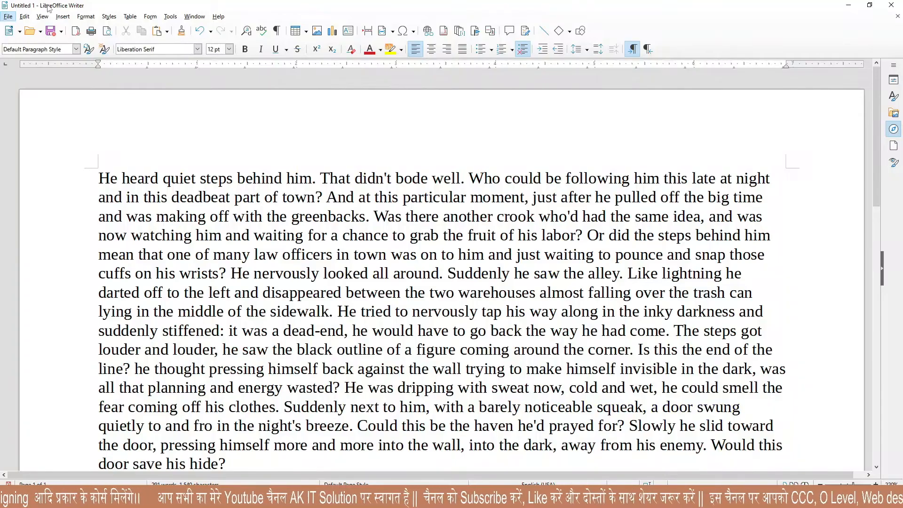
Browse the Edit > Track Changes menu, then select and deselect the story's opening lines.
left_click(25, 16)
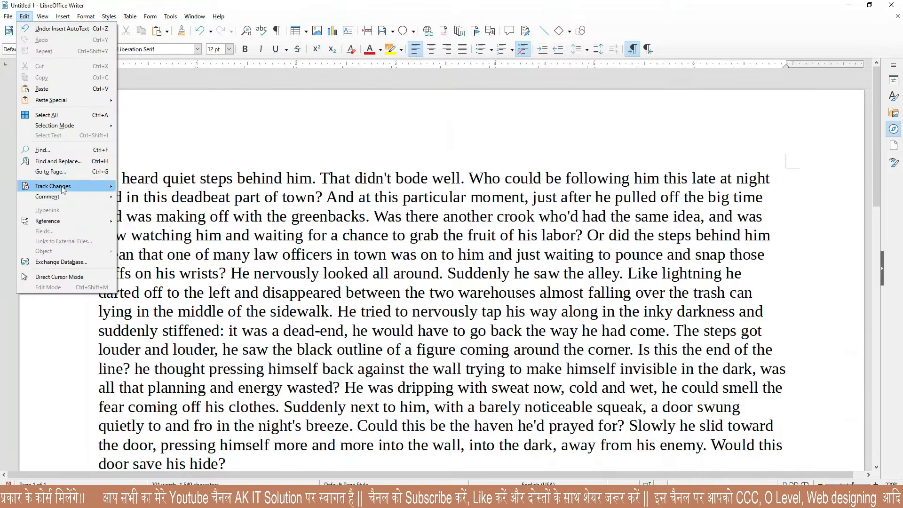
mouse_move(64, 190)
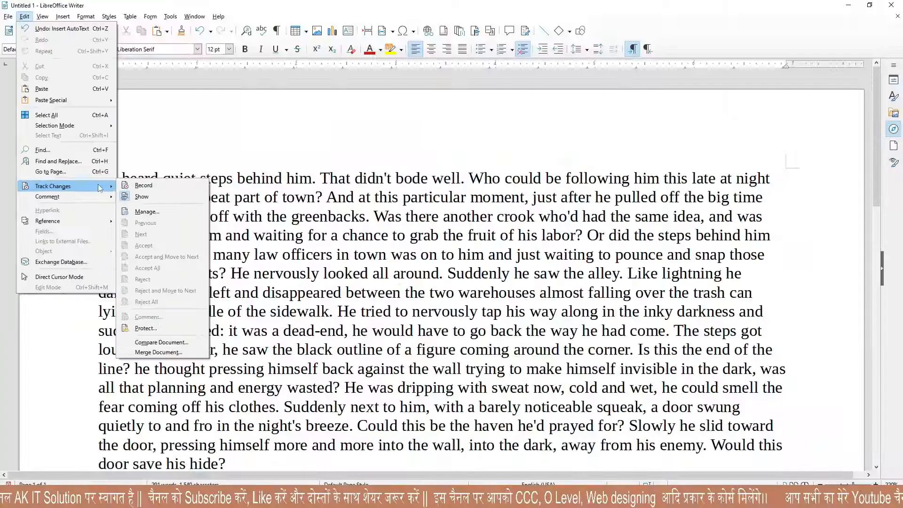
left_click(472, 174)
left_click_drag(98, 179, 253, 331)
left_click(219, 232)
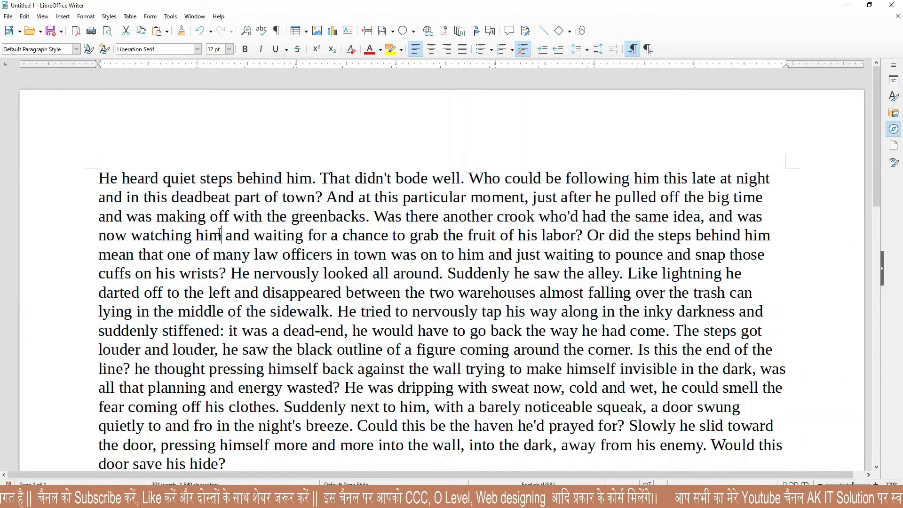
left_click_drag(98, 179, 336, 429)
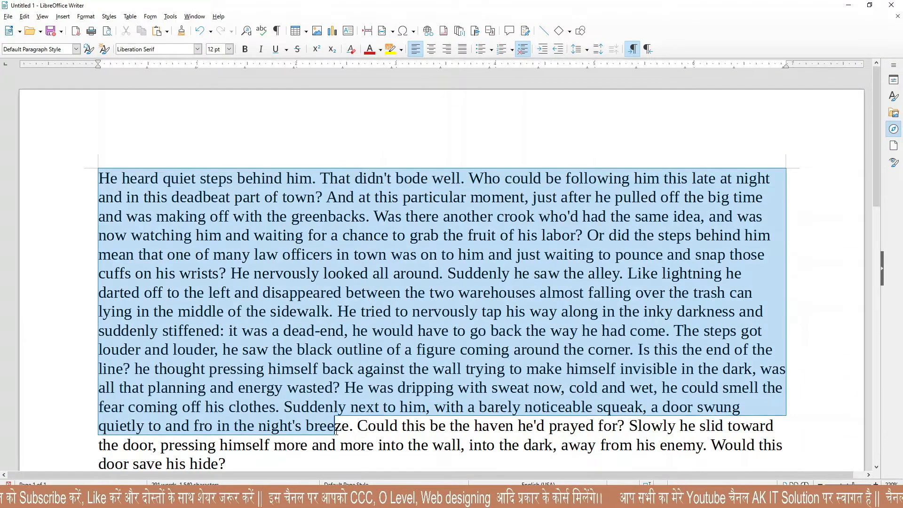
left_click(181, 236)
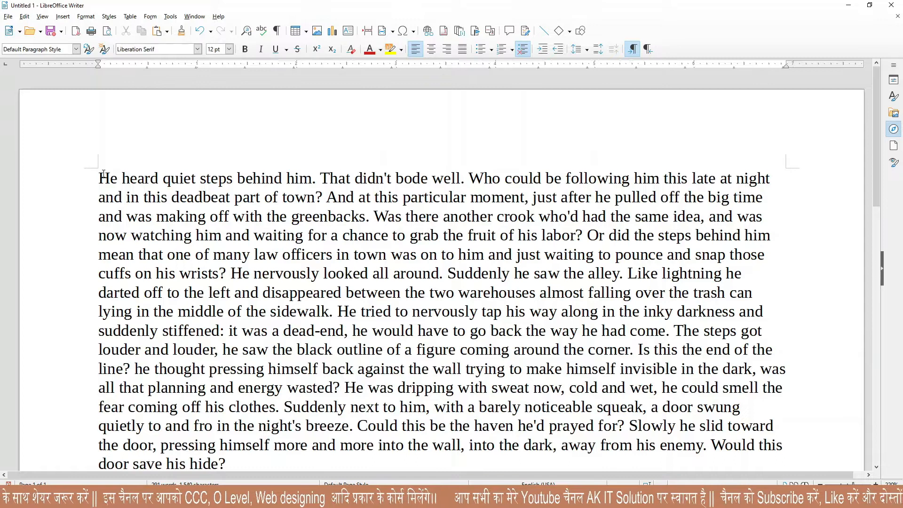
Undo the drag-move of the 'He heard…looked' passage, restoring the original sentence order.
left_click_drag(108, 178, 382, 308)
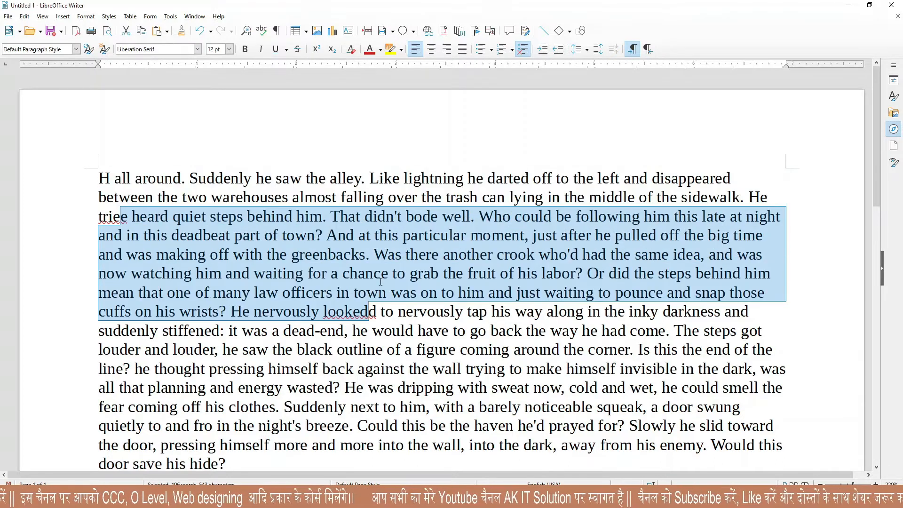
key("ctrl+z")
left_click(327, 242)
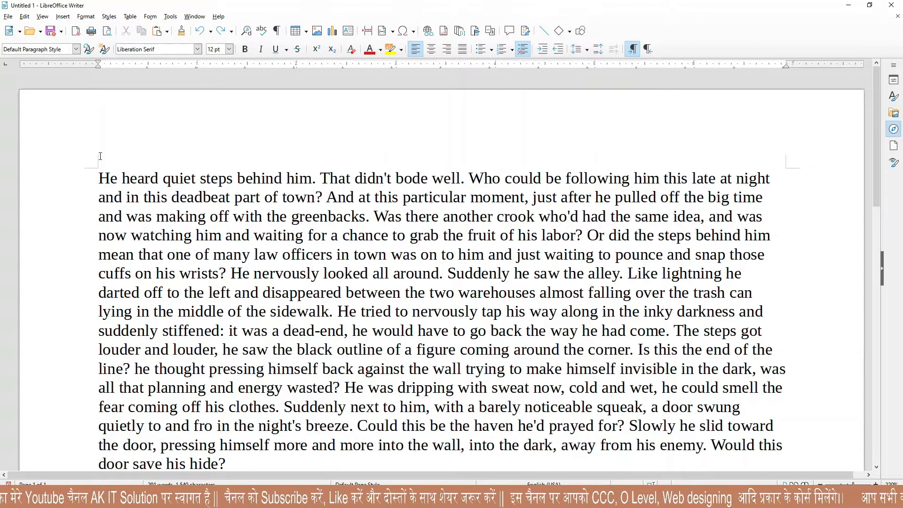
Switch on Edit > Track Changes > Record.
left_click(24, 16)
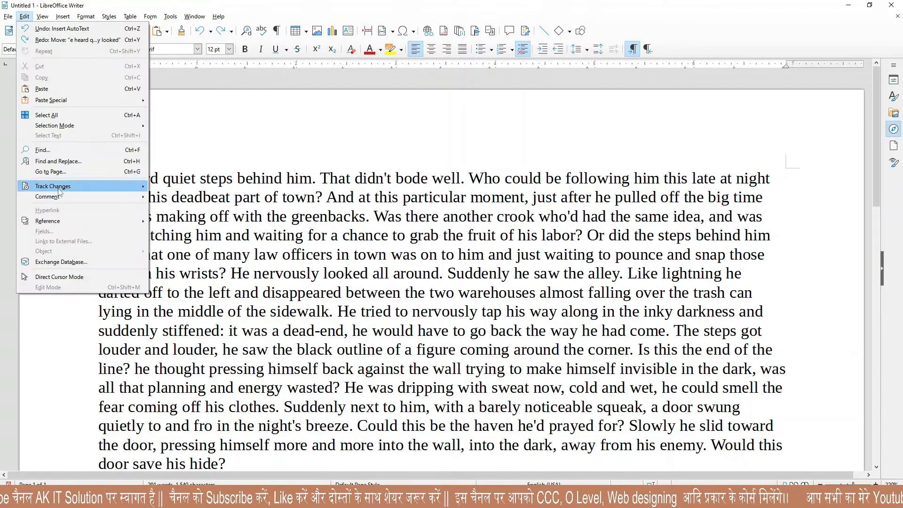
mouse_move(86, 189)
left_click(331, 218)
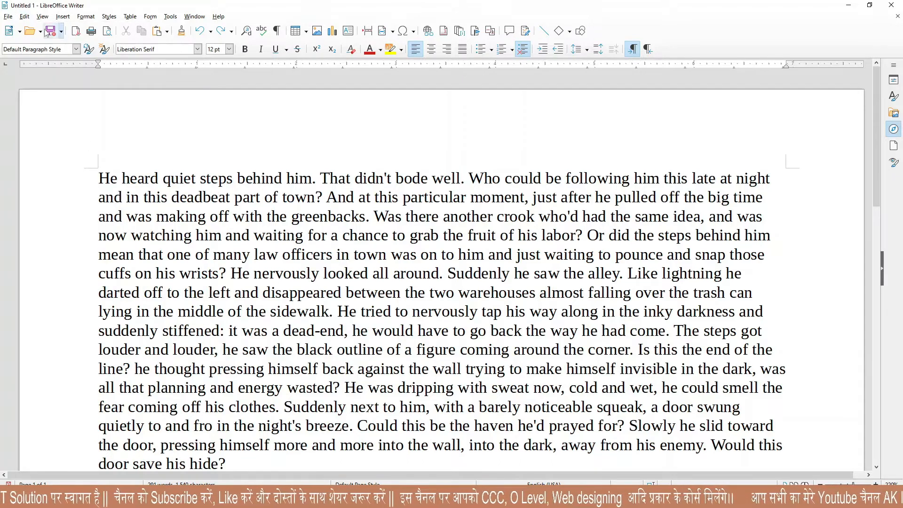
left_click(22, 19)
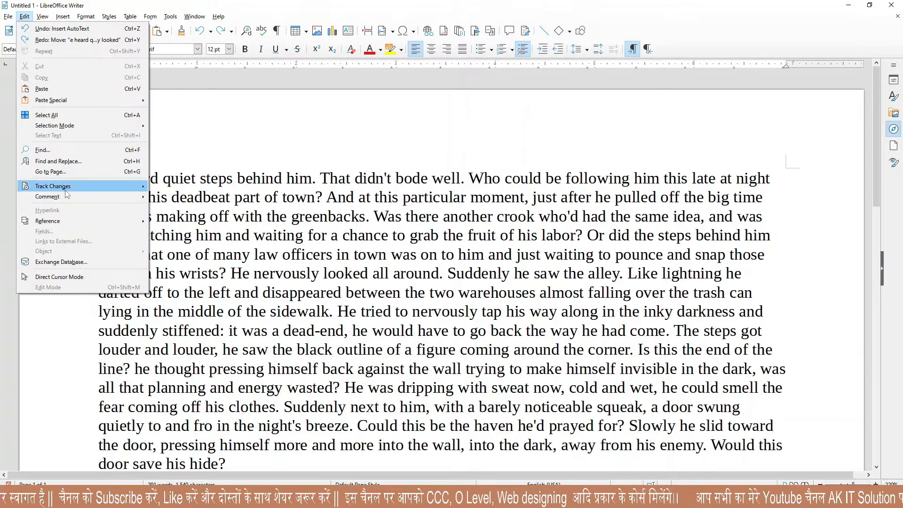
mouse_move(60, 189)
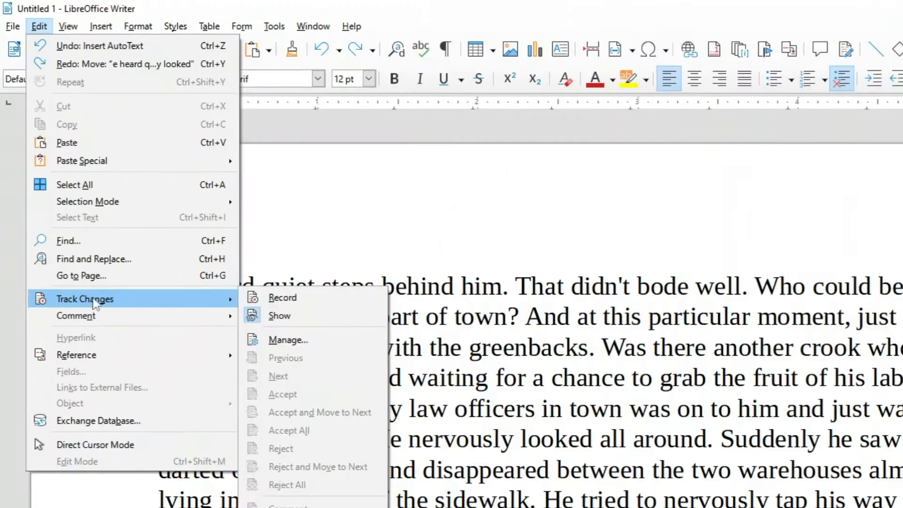
left_click(291, 300)
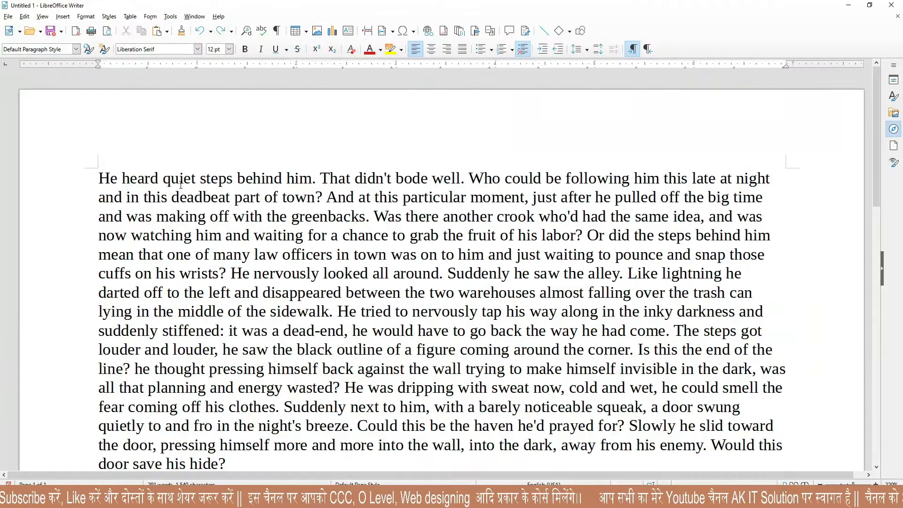
left_click(39, 26)
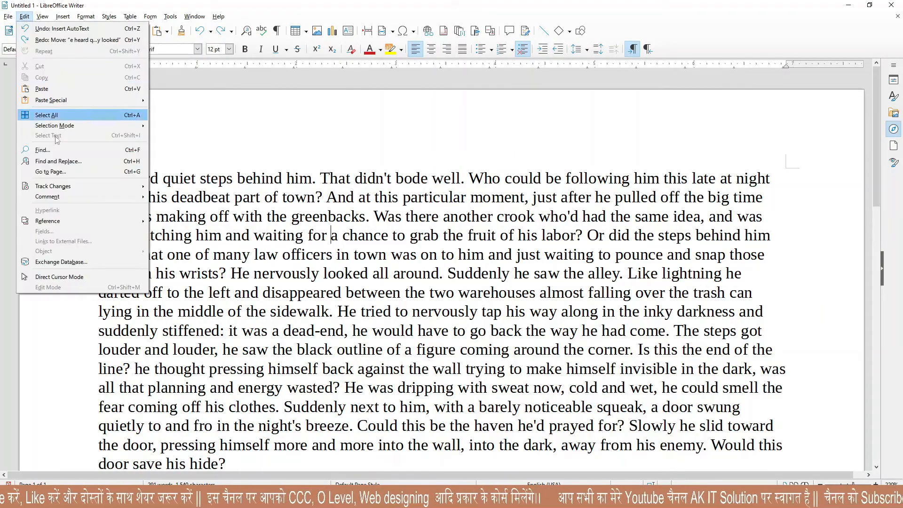
Make the first sentence 18 pt and the 'pulled off…Was t' passage bold italic.
mouse_move(83, 181)
left_click(297, 230)
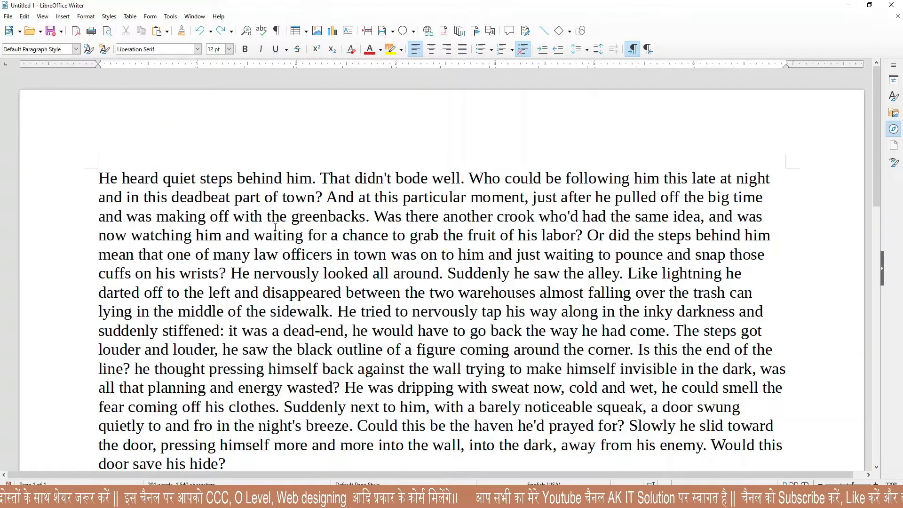
left_click_drag(102, 178, 324, 179)
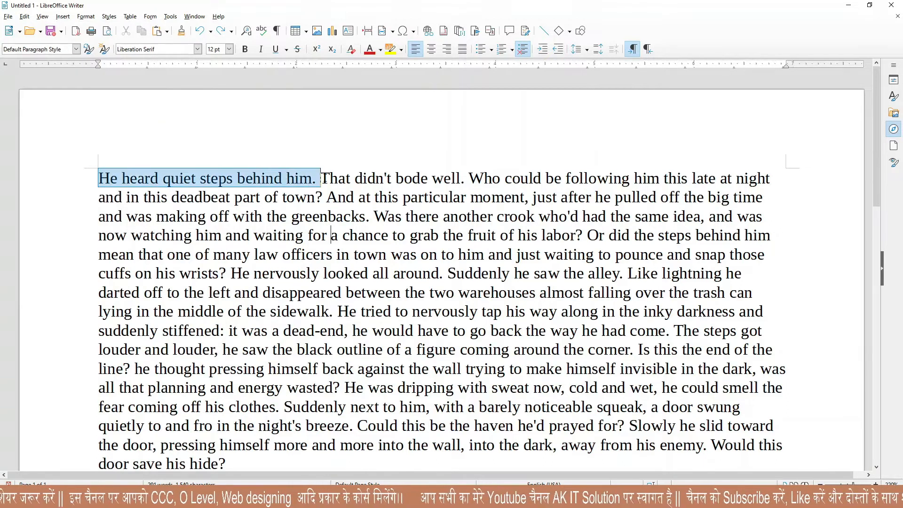
left_click(229, 49)
left_click(216, 100)
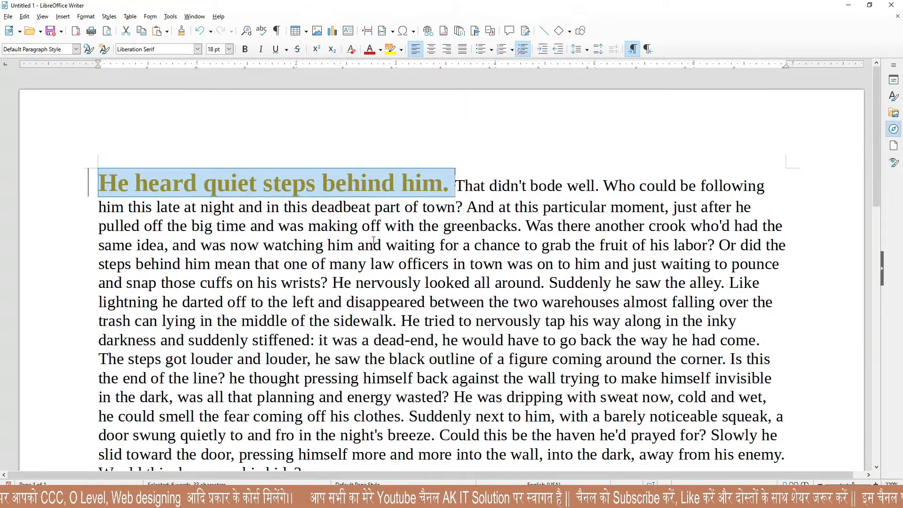
left_click_drag(93, 223, 562, 226)
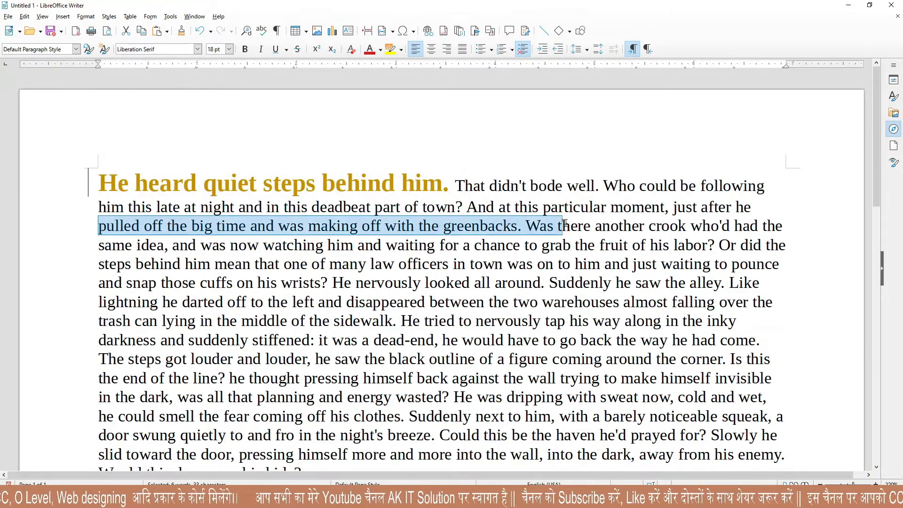
left_click(245, 49)
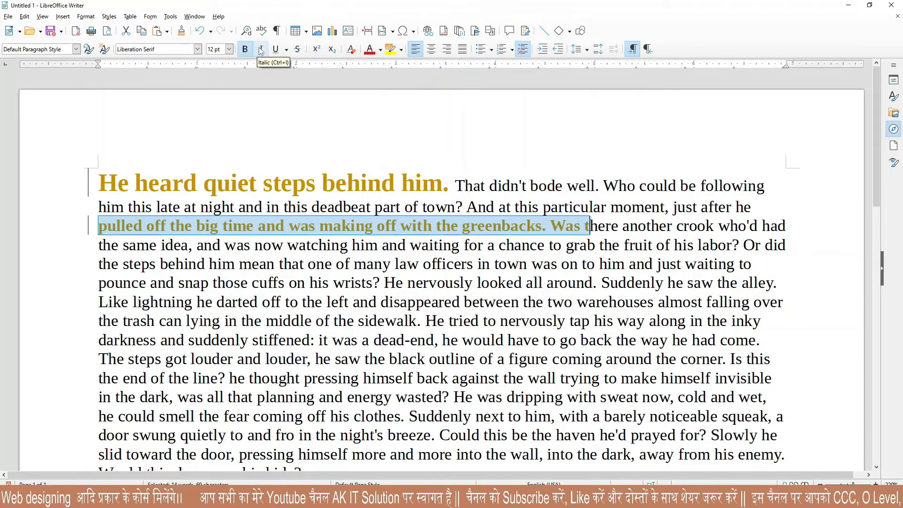
left_click(261, 49)
Set 'the steps…his wrists' to Linux Biolinum G and delete 'alling over…dead-end'.
left_click_drag(99, 267, 374, 286)
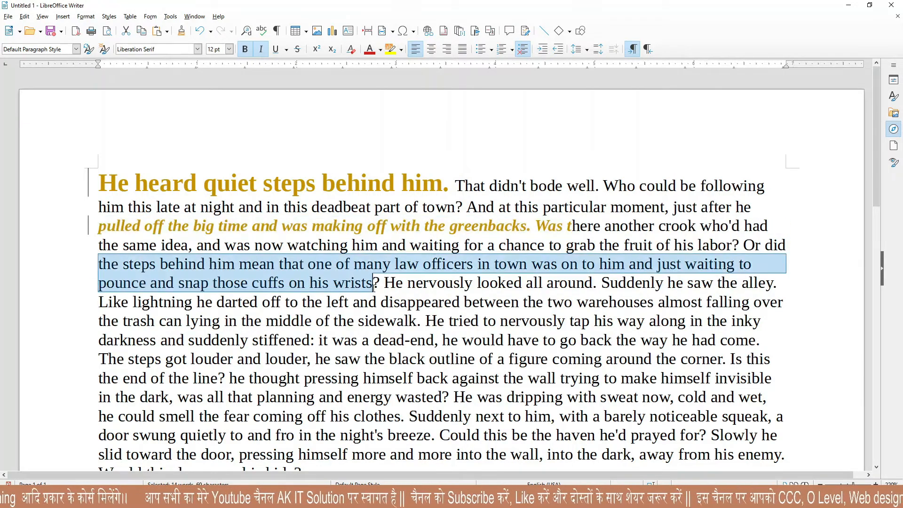
left_click(197, 49)
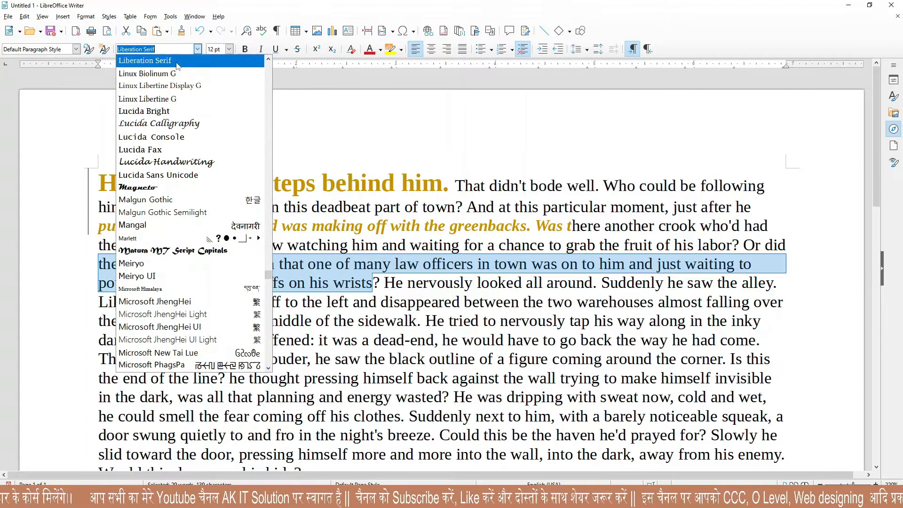
left_click(155, 77)
left_click_drag(151, 321, 490, 342)
key("Delete")
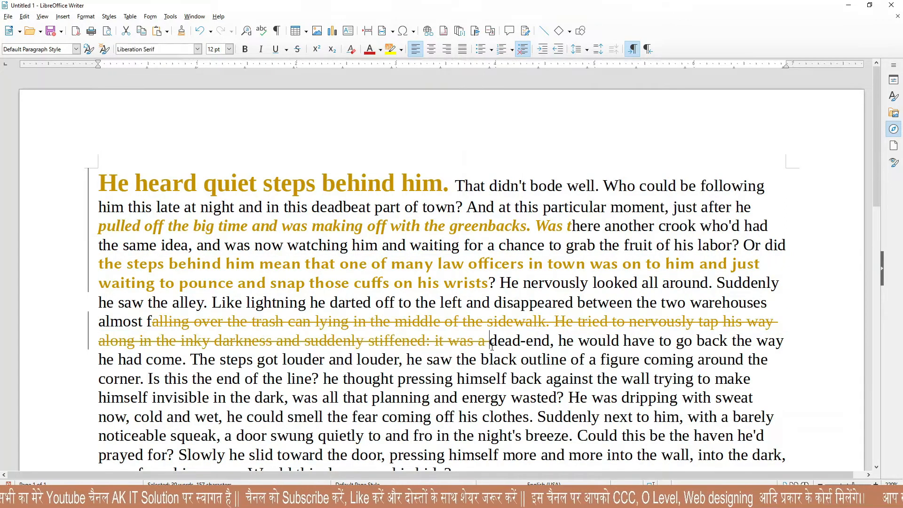
Bold the phrase about smelling the fear.
scroll(348, 289, "down", 4)
left_click_drag(174, 207, 484, 207)
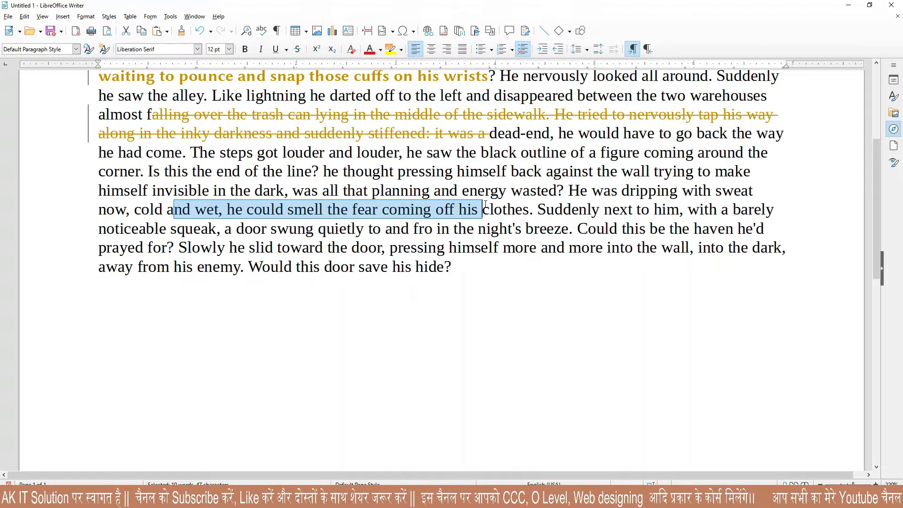
left_click(370, 49)
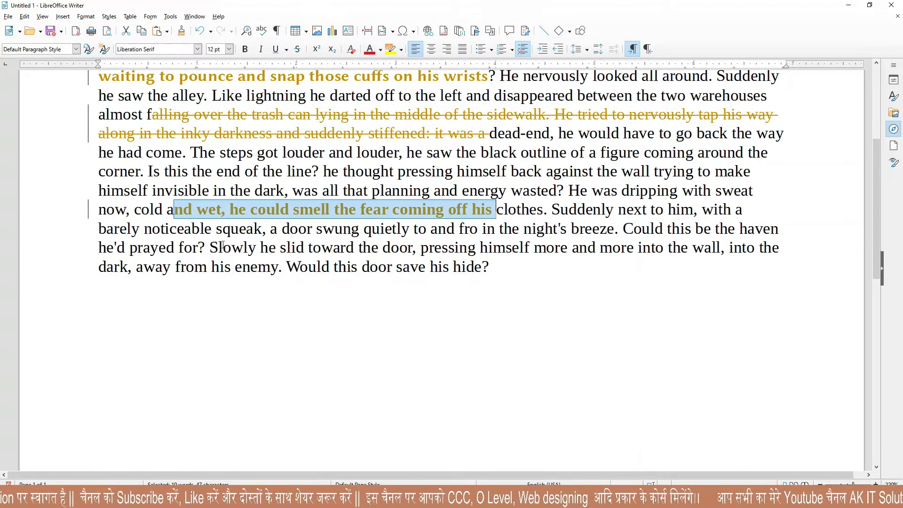
left_click(192, 247)
scroll(347, 215, "up", 3)
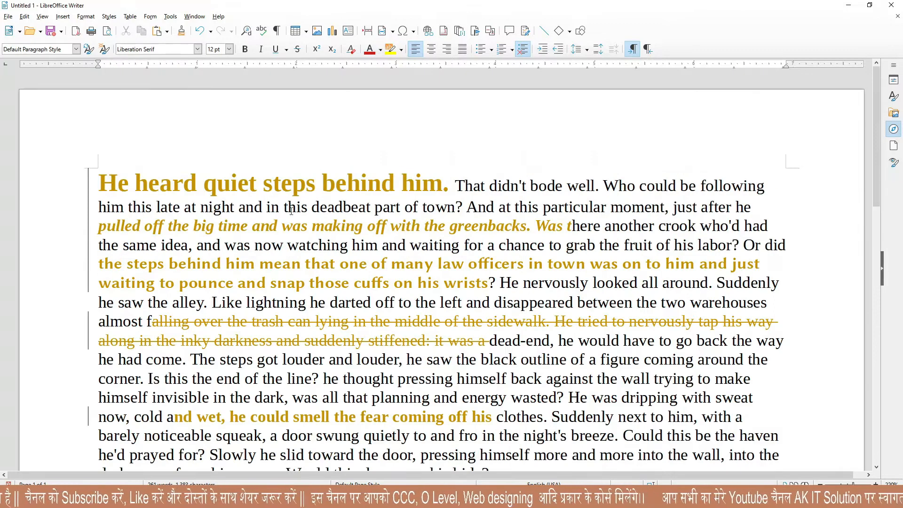
mouse_move(280, 191)
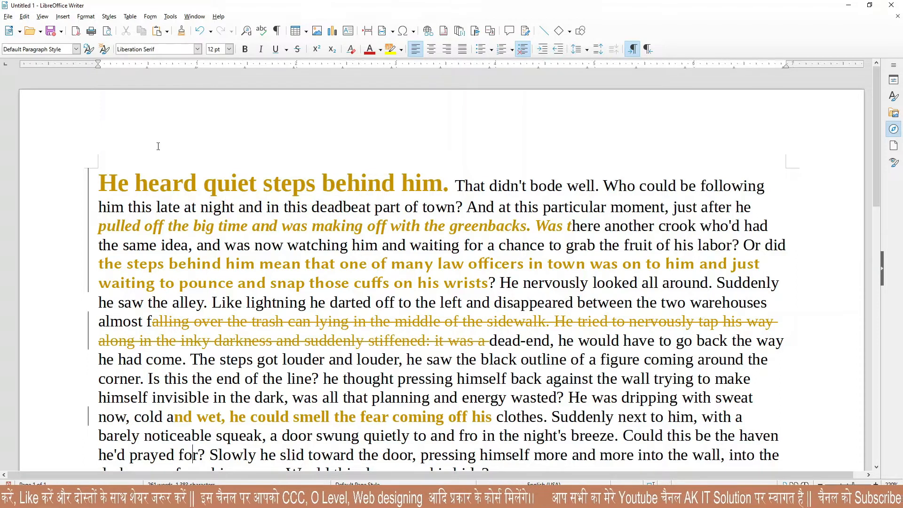
Hide the tracked changes with Edit > Track Changes > Show, then show them again.
left_click(24, 17)
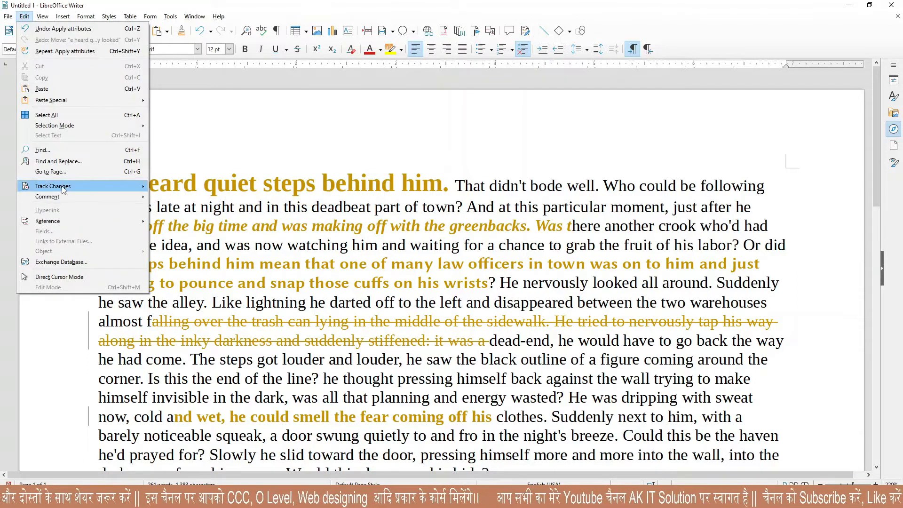
mouse_move(64, 187)
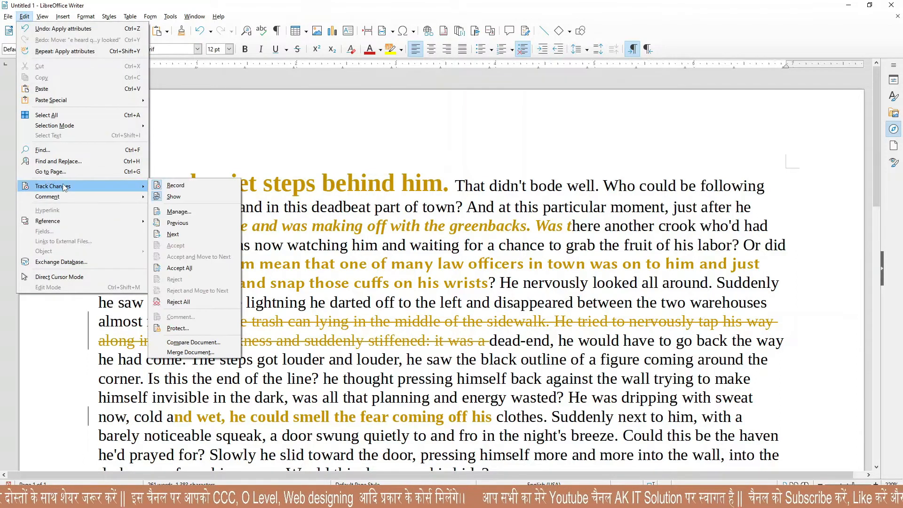
left_click(173, 197)
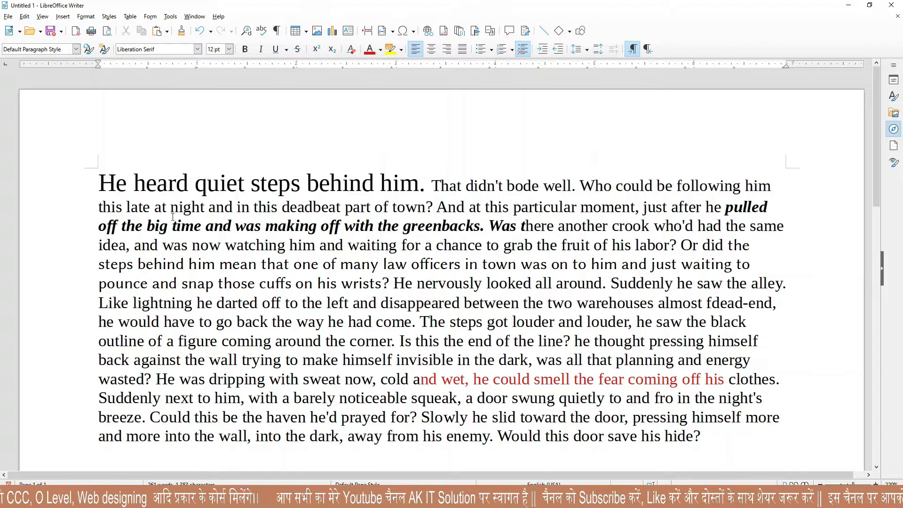
left_click(24, 16)
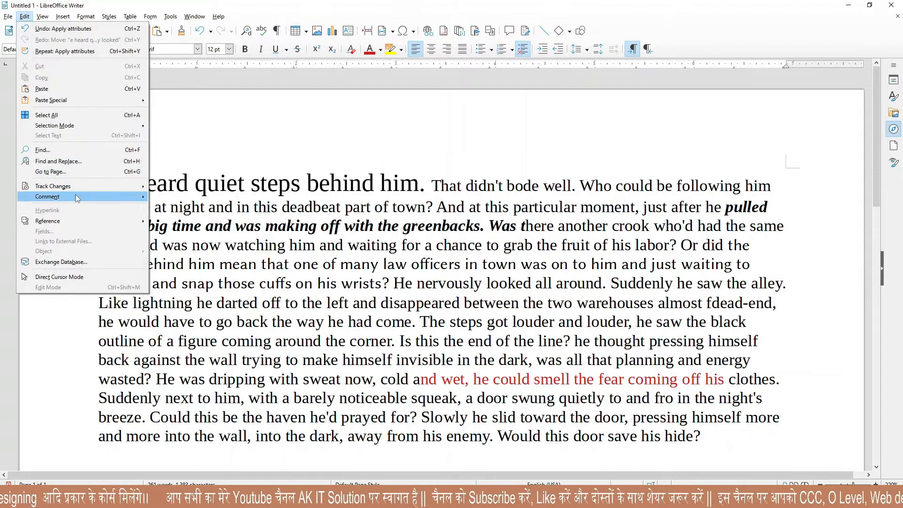
mouse_move(79, 185)
left_click(258, 283)
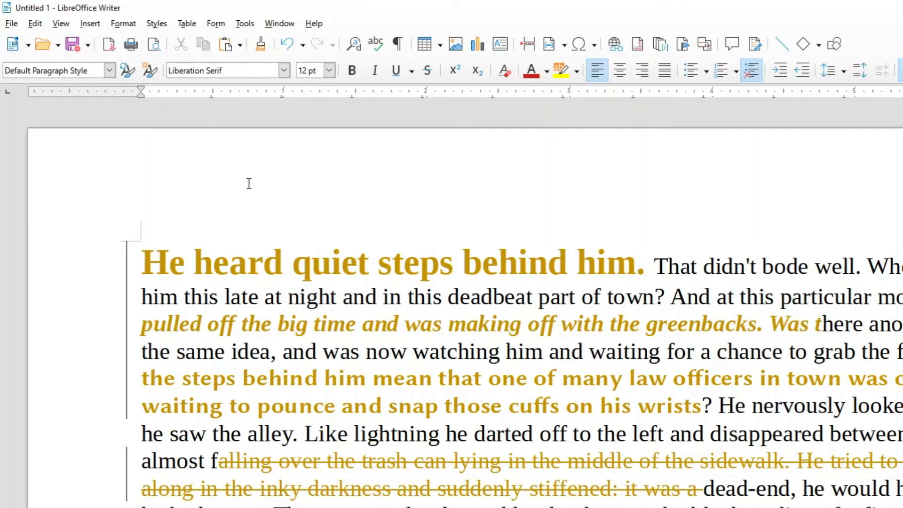
left_click(34, 24)
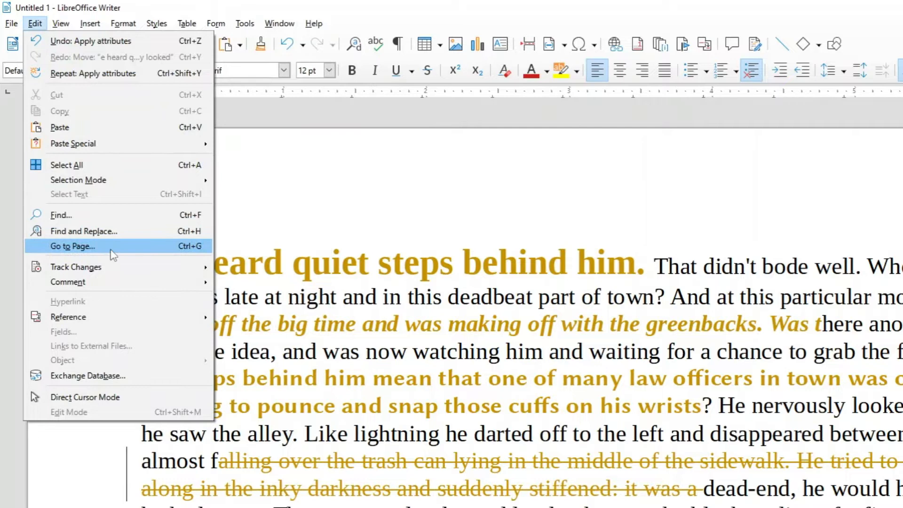
mouse_move(170, 269)
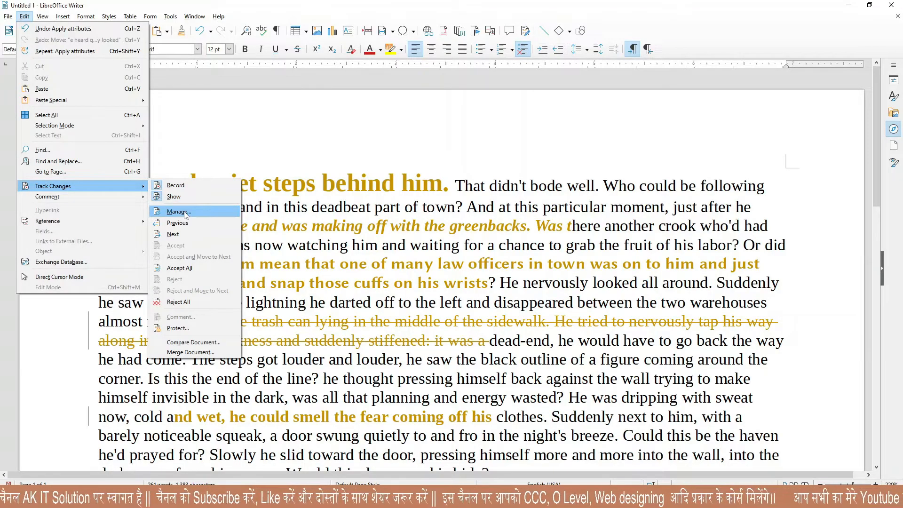
Open Manage Changes, step through all five tracked edits, and close the list.
left_click(179, 212)
left_click_drag(402, 156, 201, 101)
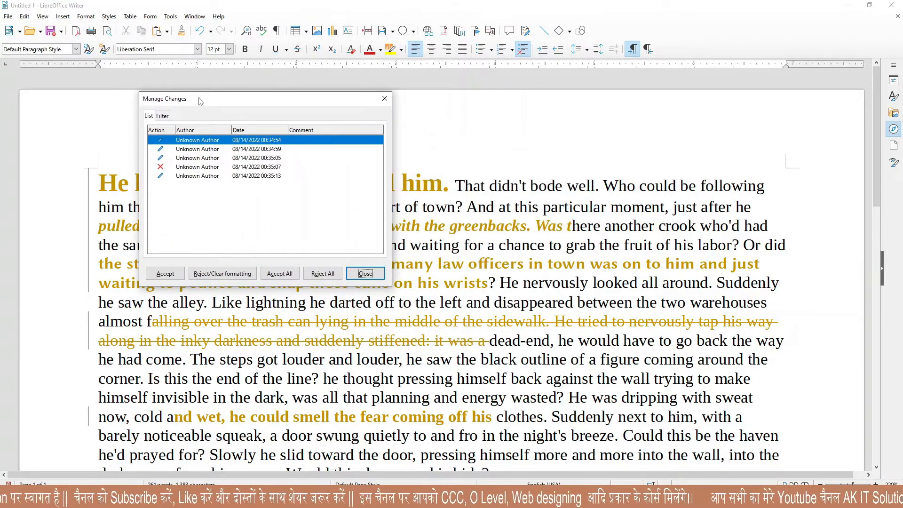
left_click(187, 149)
left_click(190, 176)
left_click(191, 166)
left_click(192, 158)
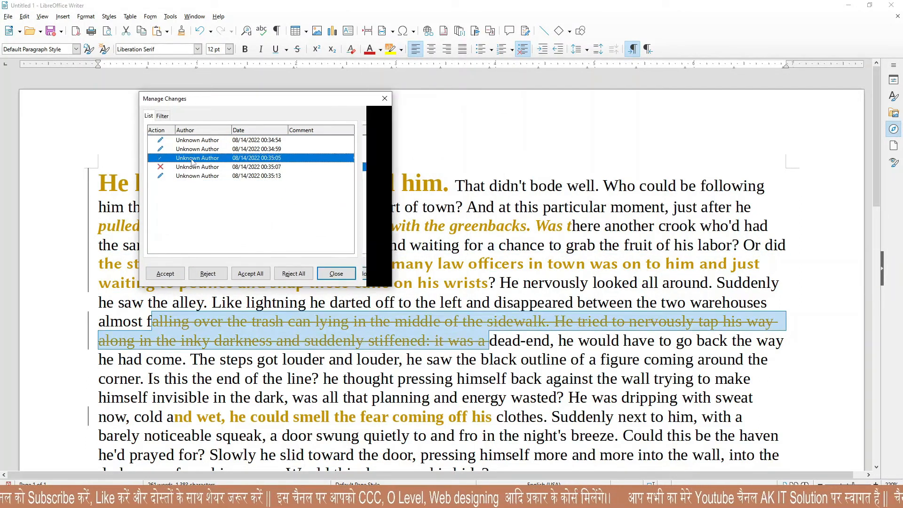
left_click(192, 150)
left_click(193, 140)
left_click_drag(209, 99, 271, 215)
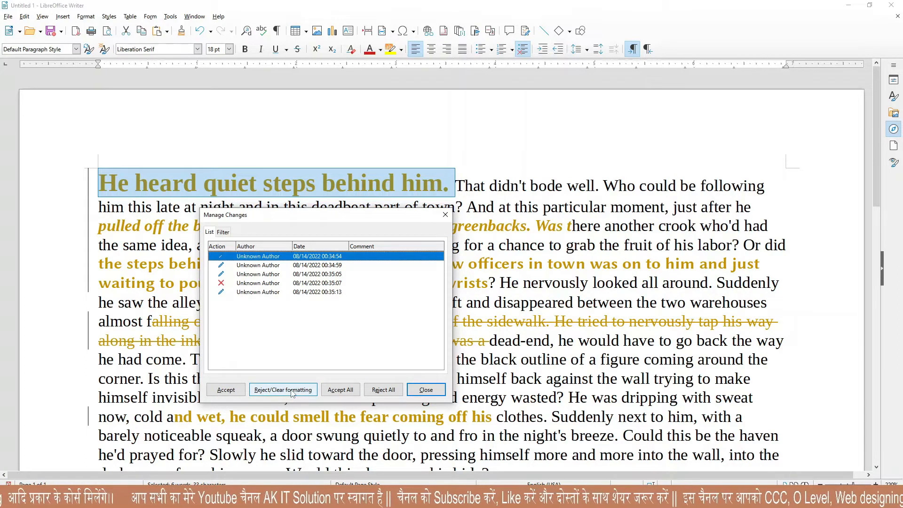
left_click(425, 389)
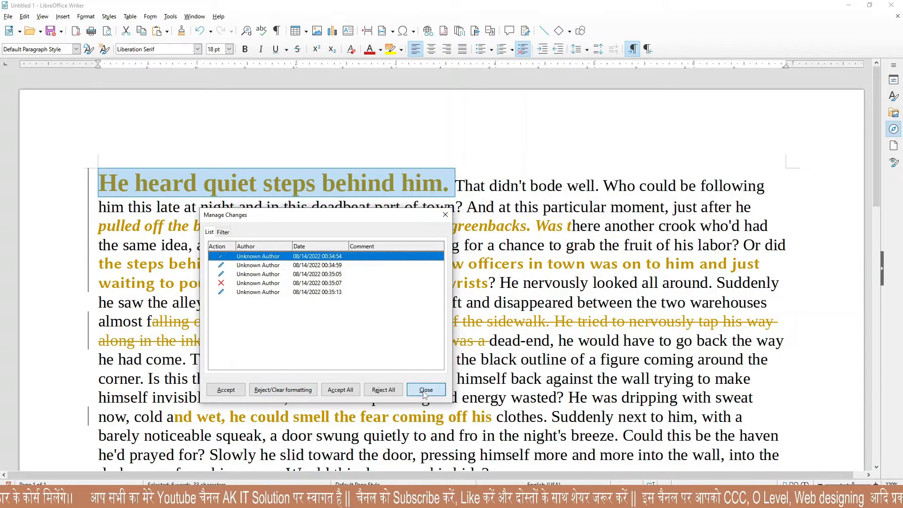
Step back through the tracked changes with Previous to reach the law-officers passage.
left_click(25, 17)
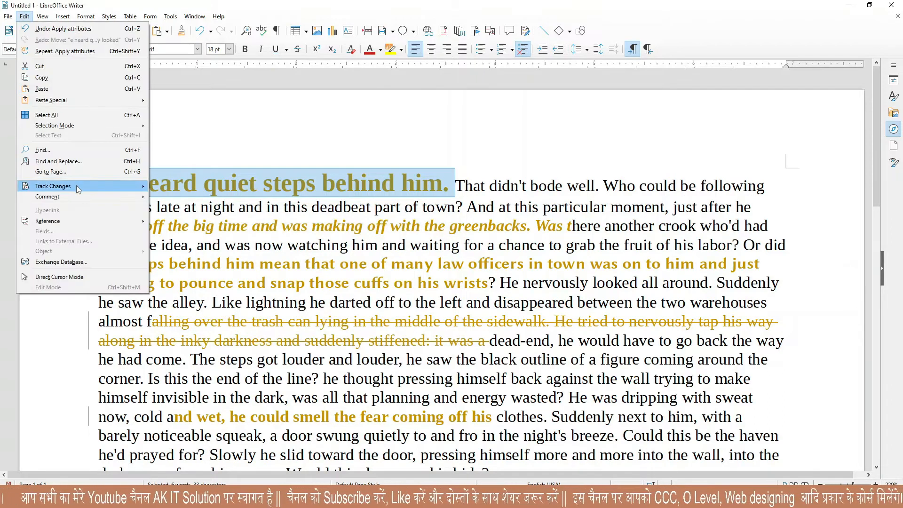
mouse_move(100, 186)
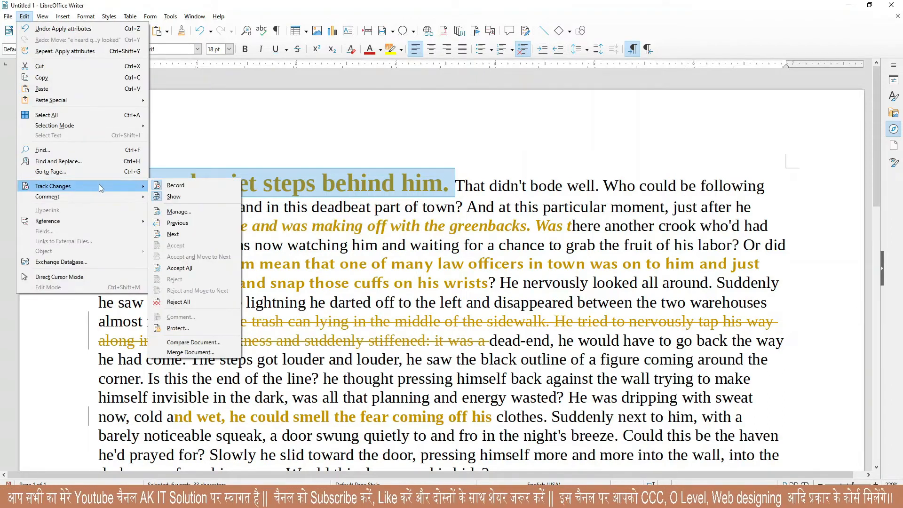
left_click(192, 230)
left_click(365, 281)
left_click(24, 17)
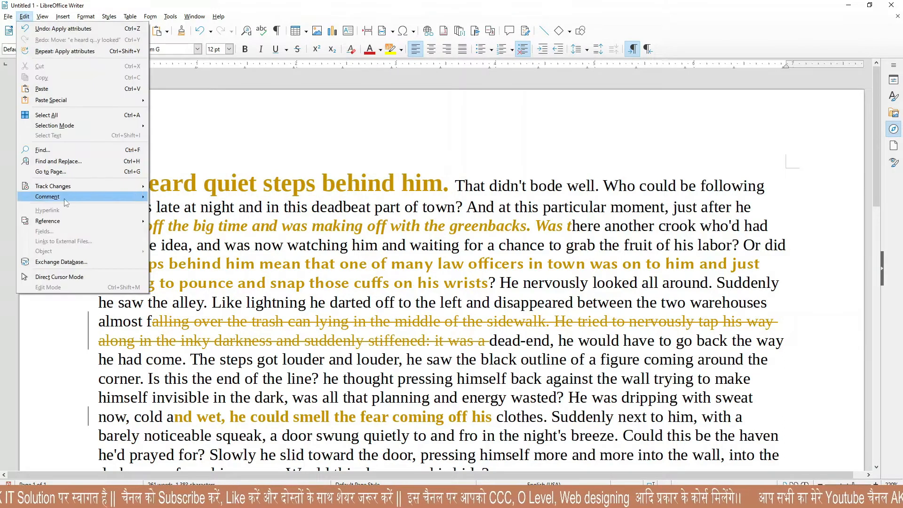
mouse_move(72, 188)
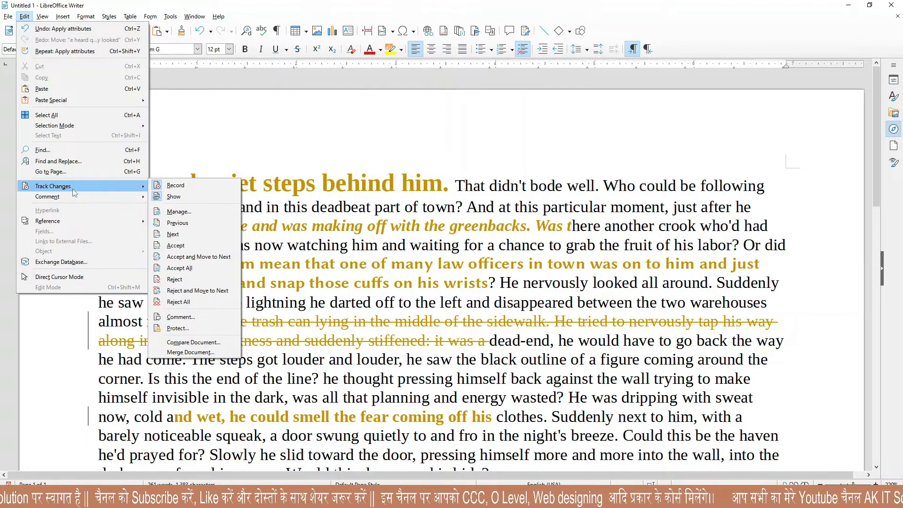
left_click(177, 222)
left_click(24, 17)
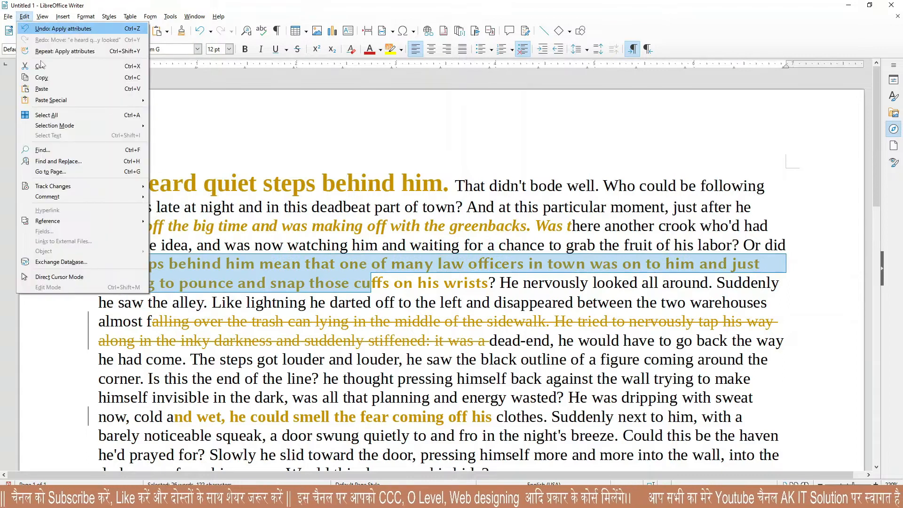
mouse_move(87, 188)
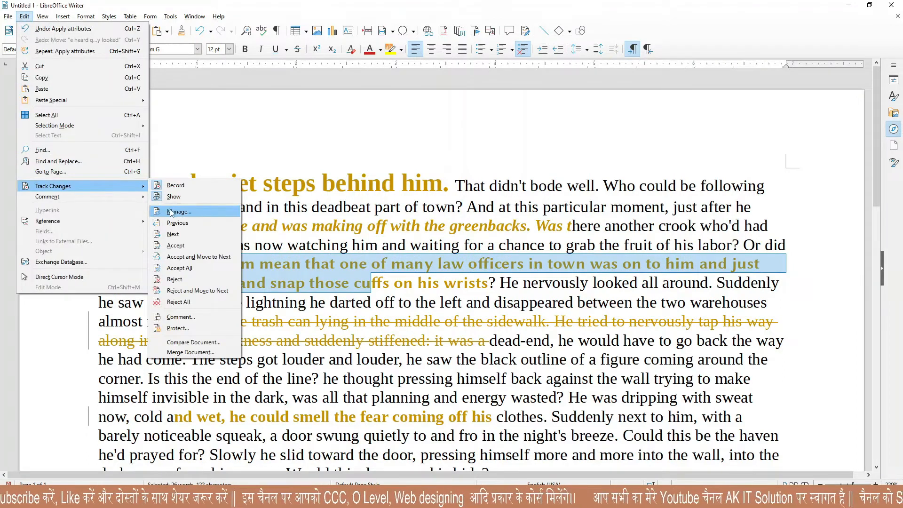
left_click(177, 222)
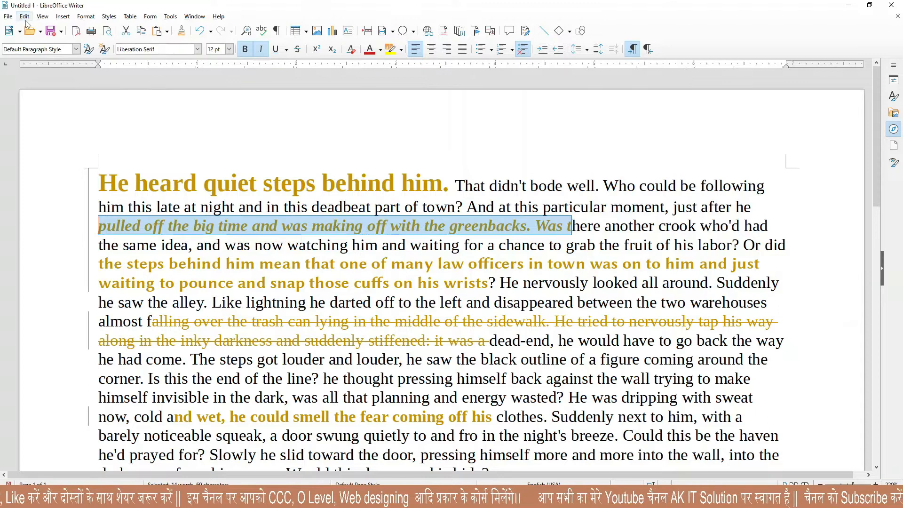
Accept the font change on the law-officers passage, then reject all remaining tracked changes.
left_click(24, 16)
mouse_move(104, 188)
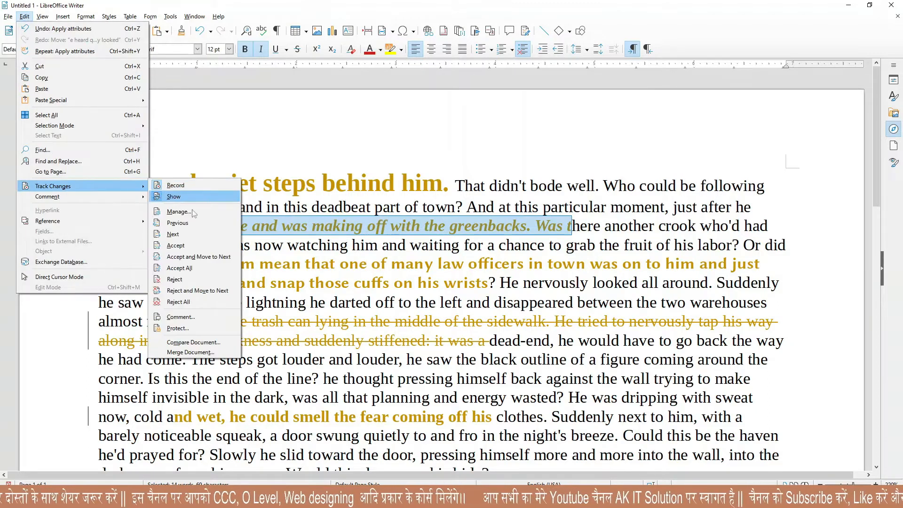
left_click(174, 234)
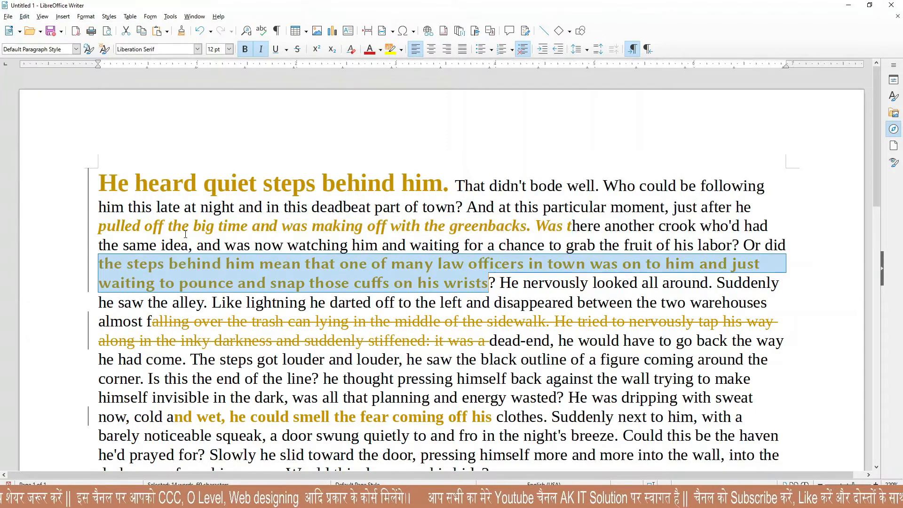
left_click(25, 17)
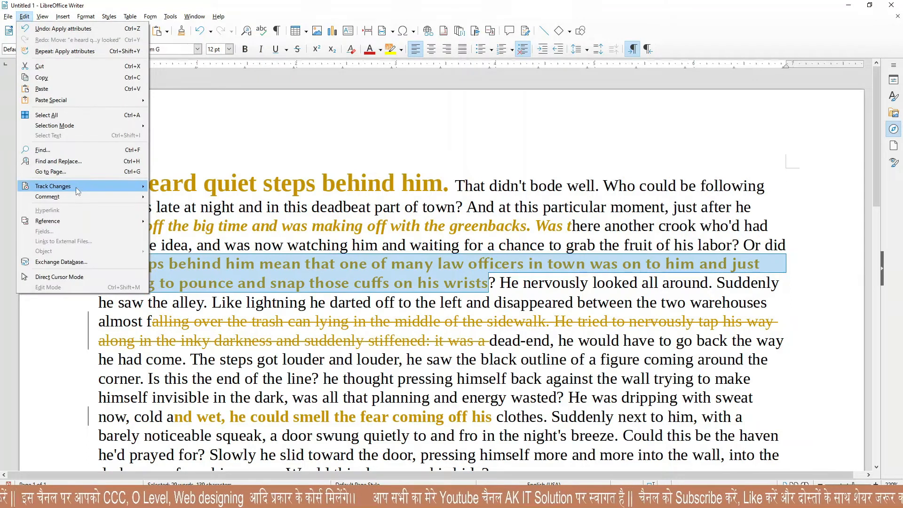
mouse_move(92, 186)
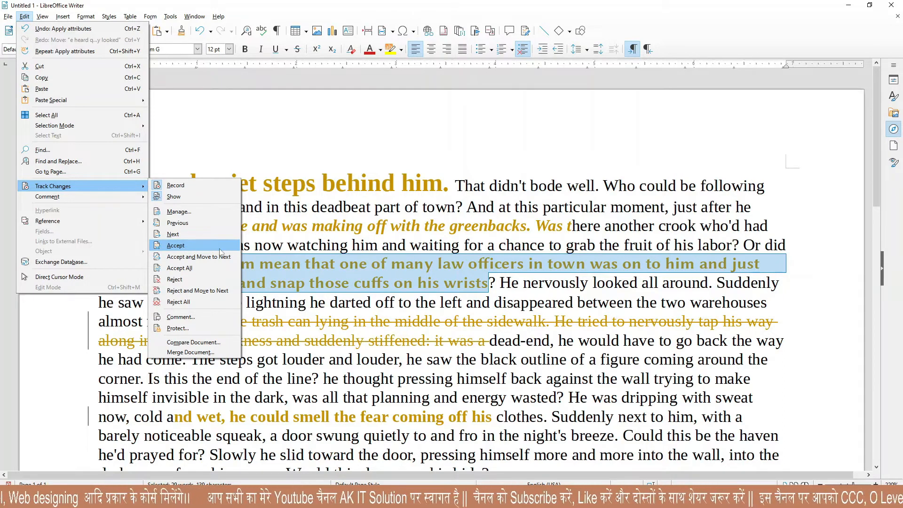
left_click(175, 245)
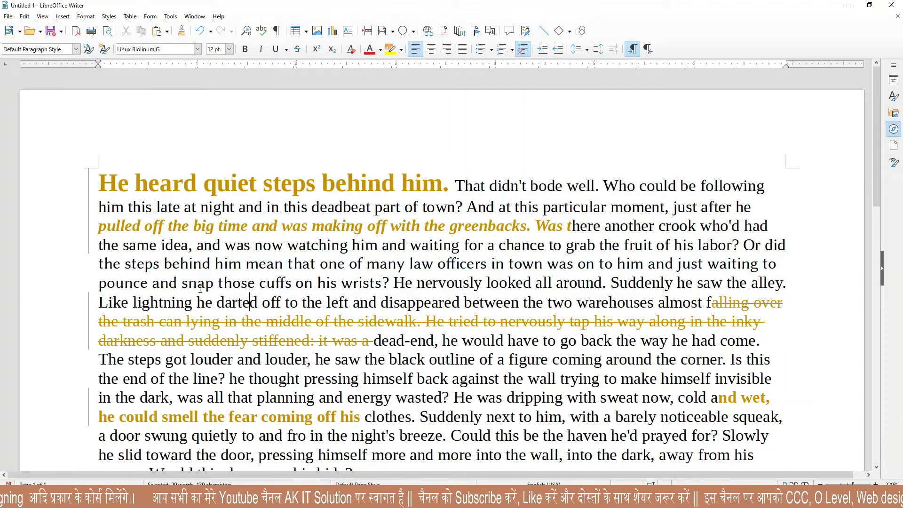
left_click(25, 17)
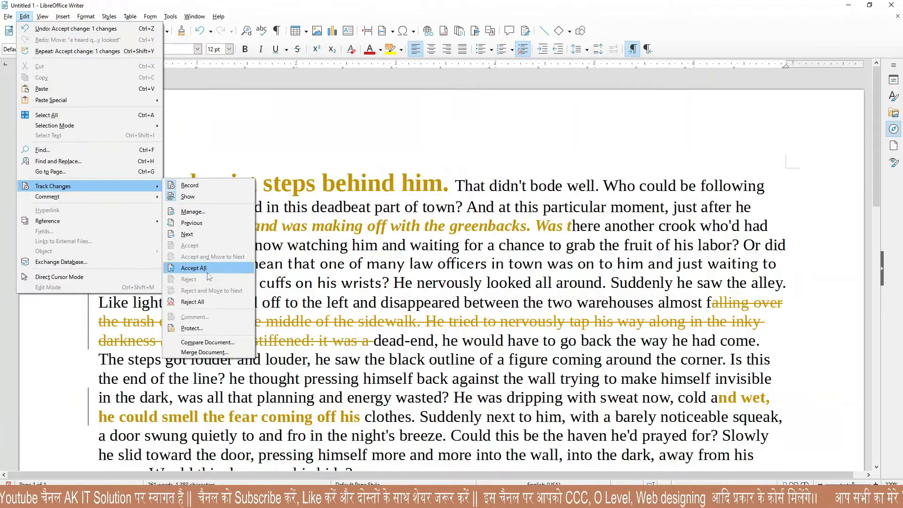
left_click(204, 302)
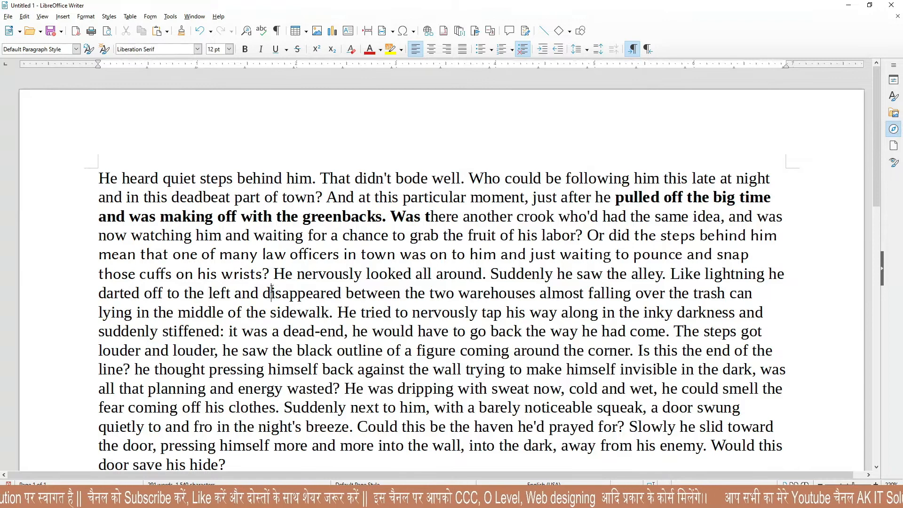
Turn on recording of changes from the Track Changes menu.
scroll(272, 293, "down", 6)
scroll(272, 293, "up", 6)
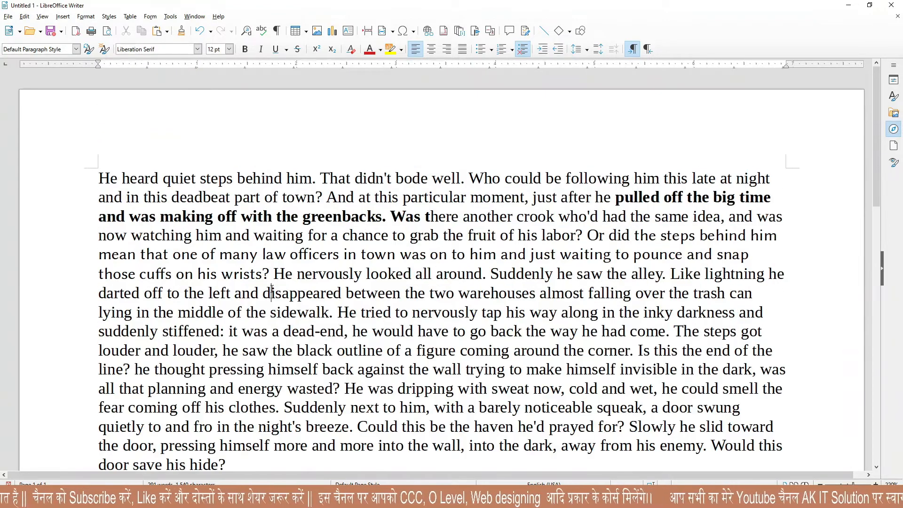
left_click(24, 17)
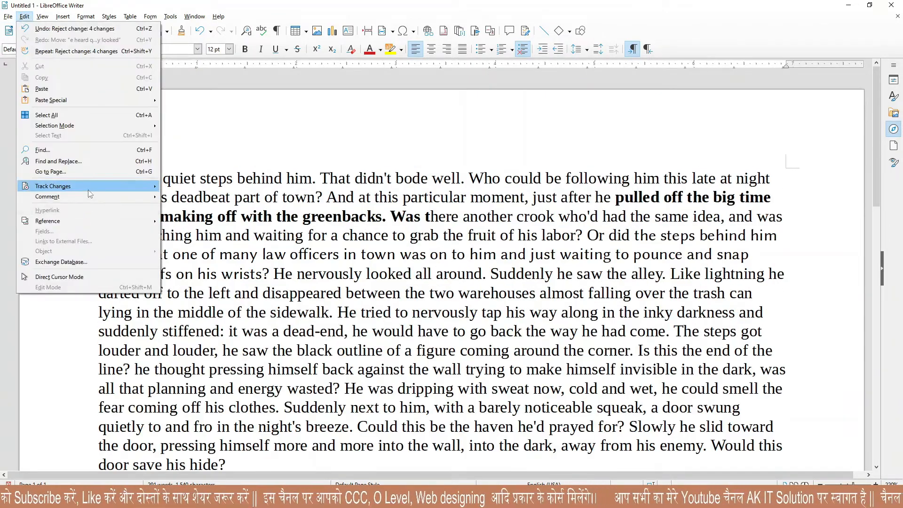
mouse_move(88, 186)
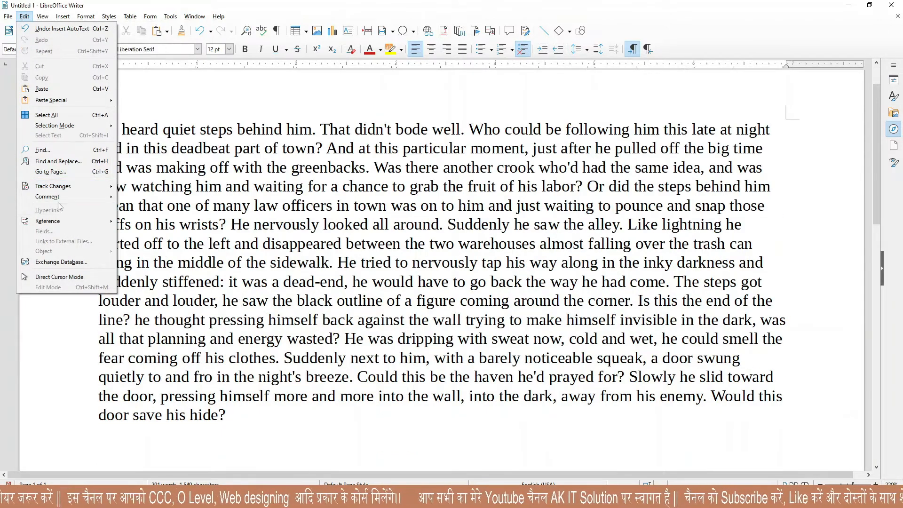
mouse_move(61, 189)
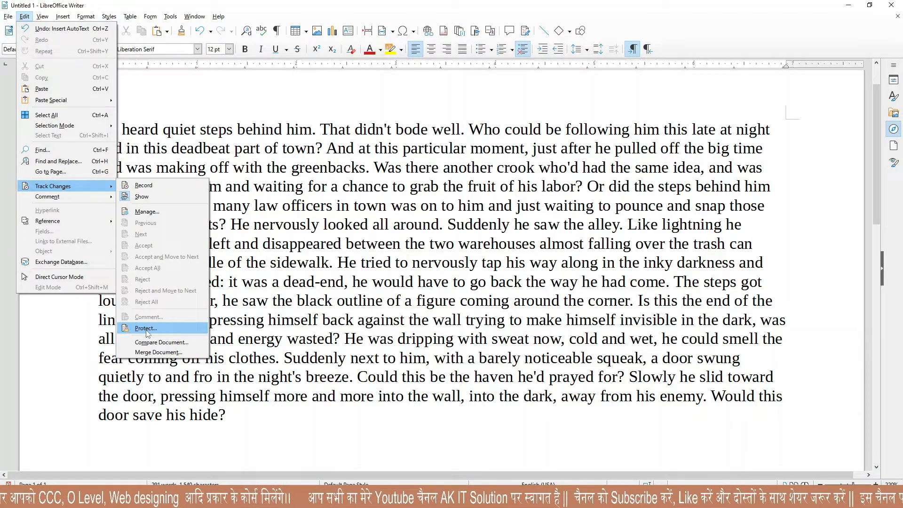
left_click(143, 186)
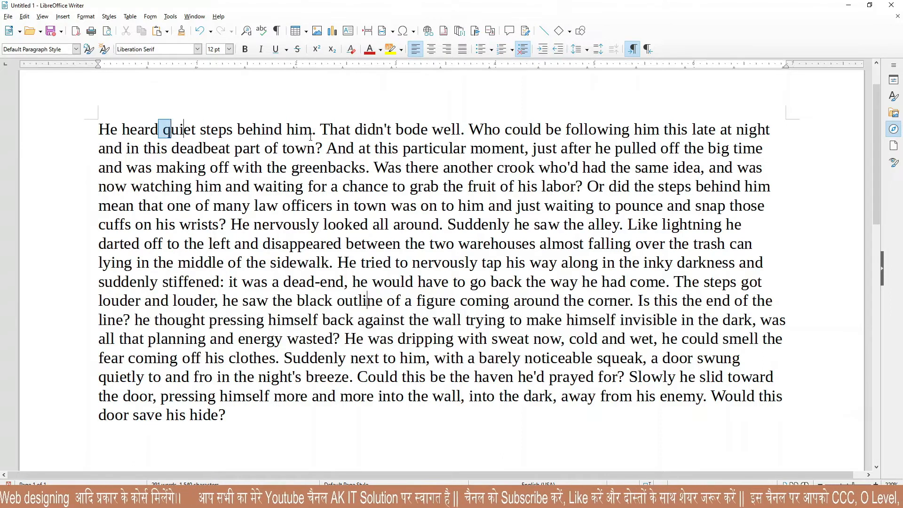
Make the text after 'He heard' through the next line bold and italic.
left_click_drag(159, 130, 369, 145)
left_click(244, 49)
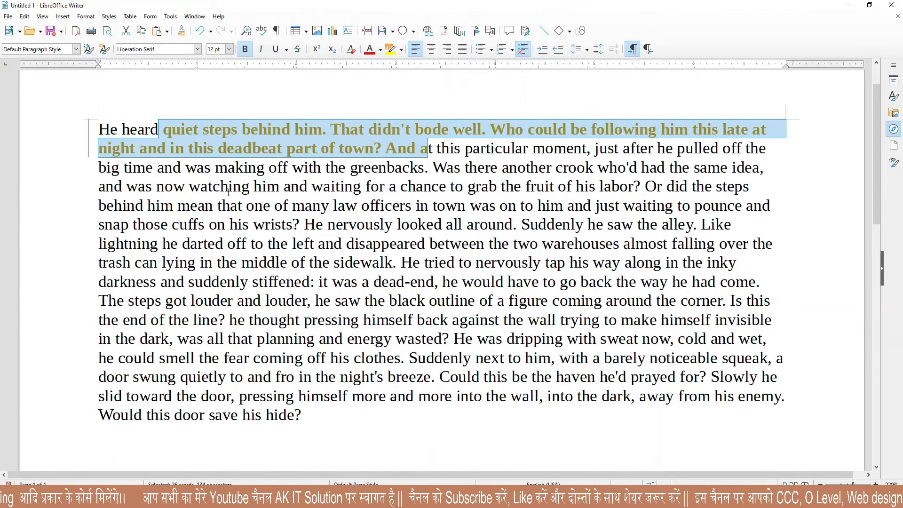
left_click(261, 52)
Protect change tracking with a password.
left_click(262, 258)
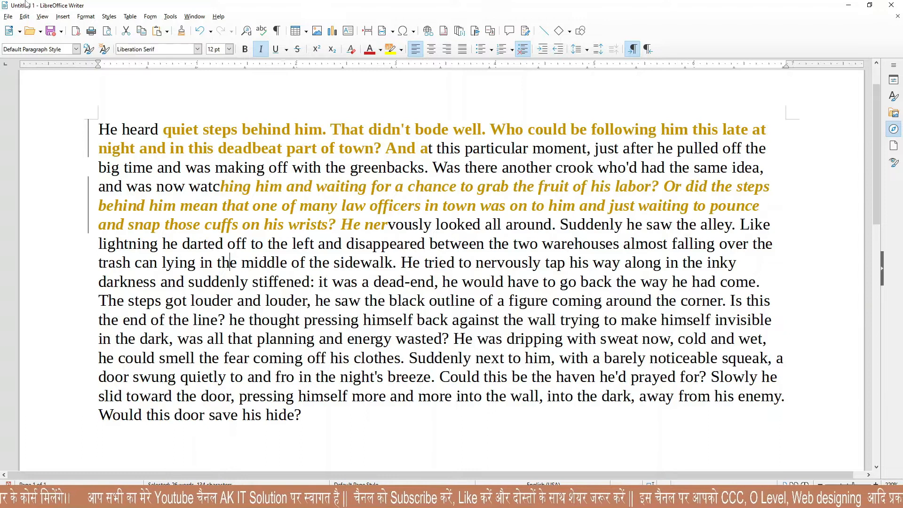
left_click(26, 17)
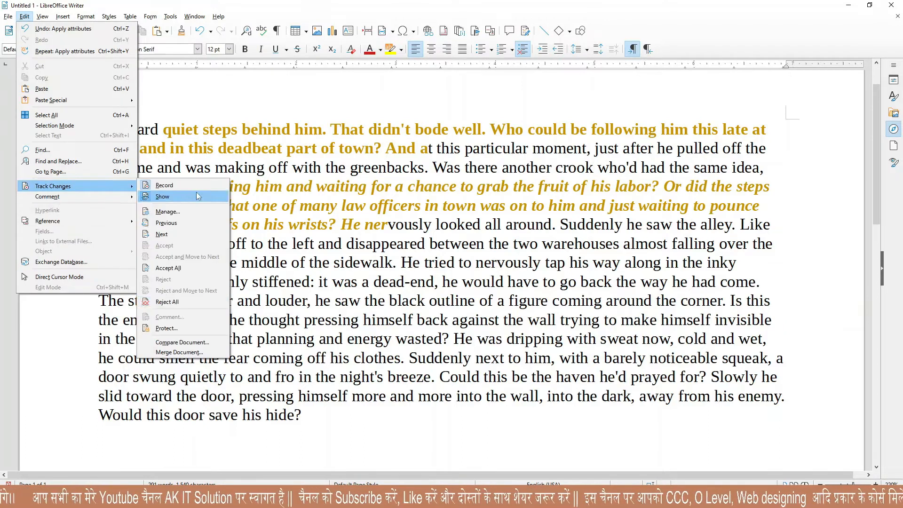
left_click(187, 329)
type("1")
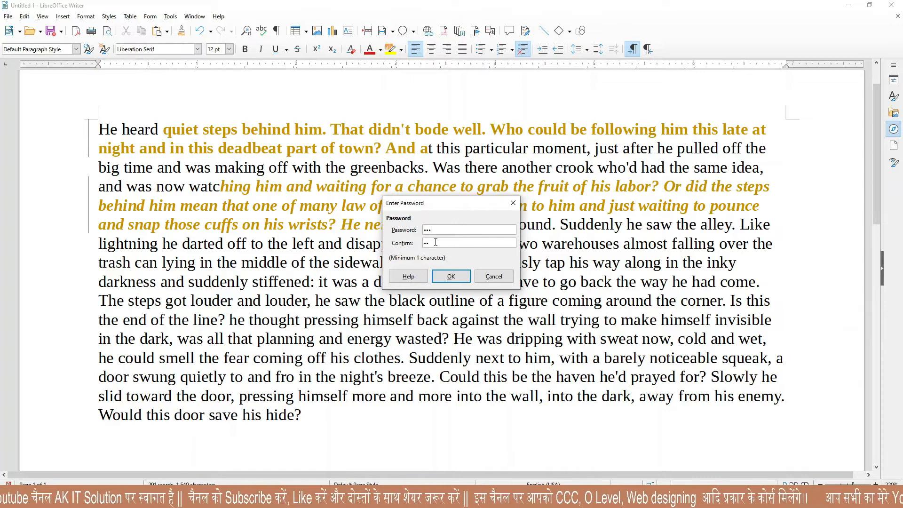
left_click(450, 277)
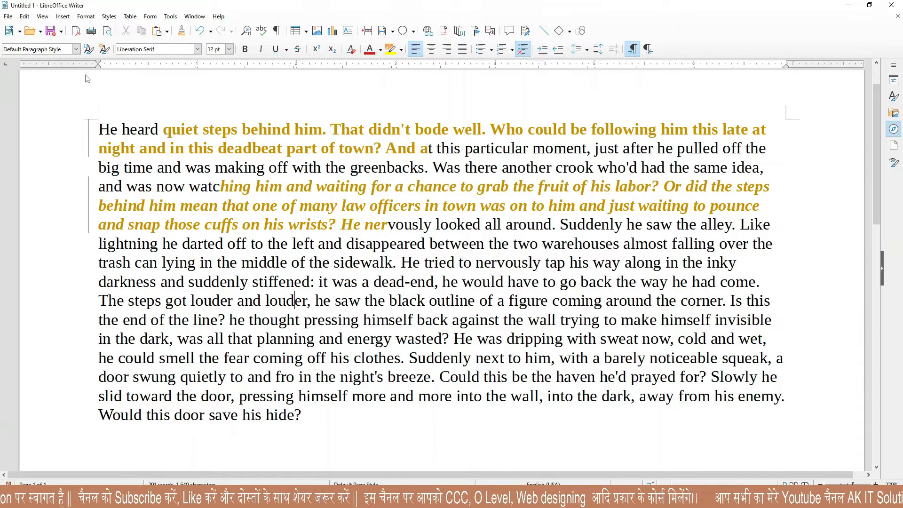
Make the darting-off passage bold and italic and underline the passage about smelling fear.
left_click_drag(198, 245, 347, 340)
left_click(245, 49)
left_click(261, 49)
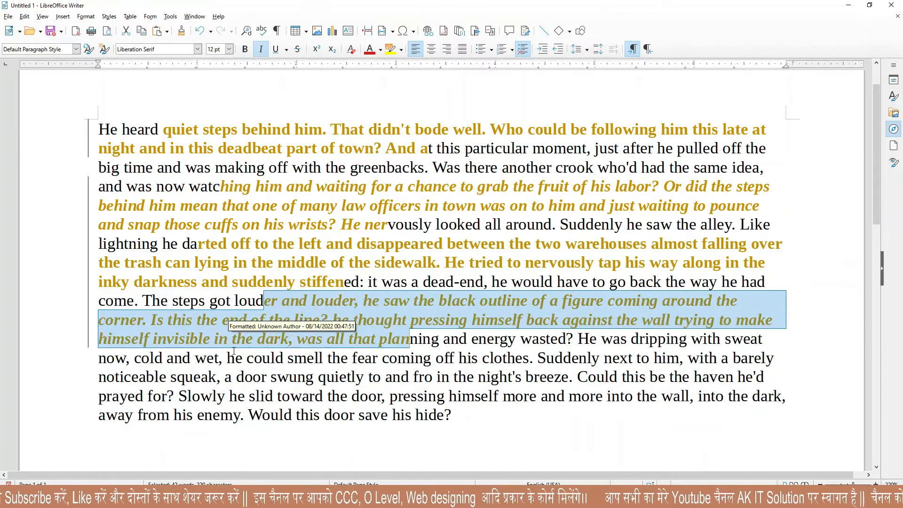
left_click_drag(235, 358, 319, 394)
left_click(276, 49)
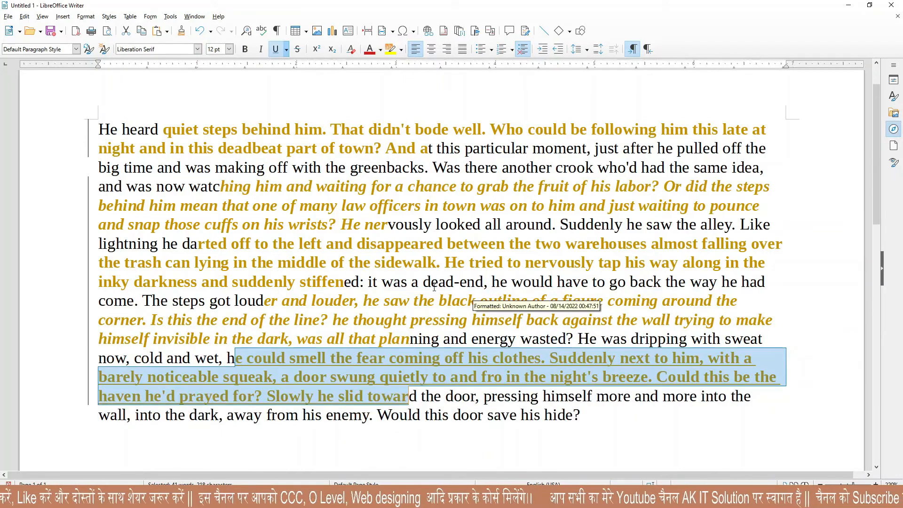
left_click(432, 282)
left_click(418, 168)
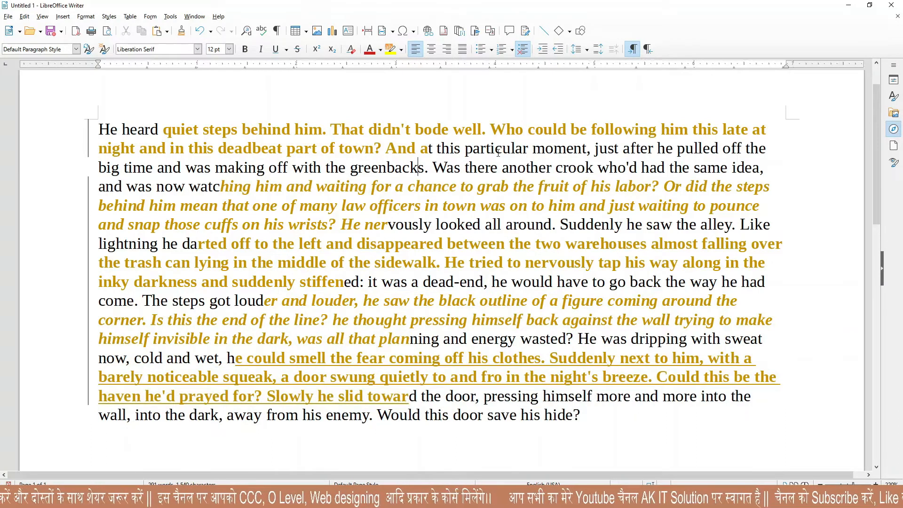
left_click(25, 18)
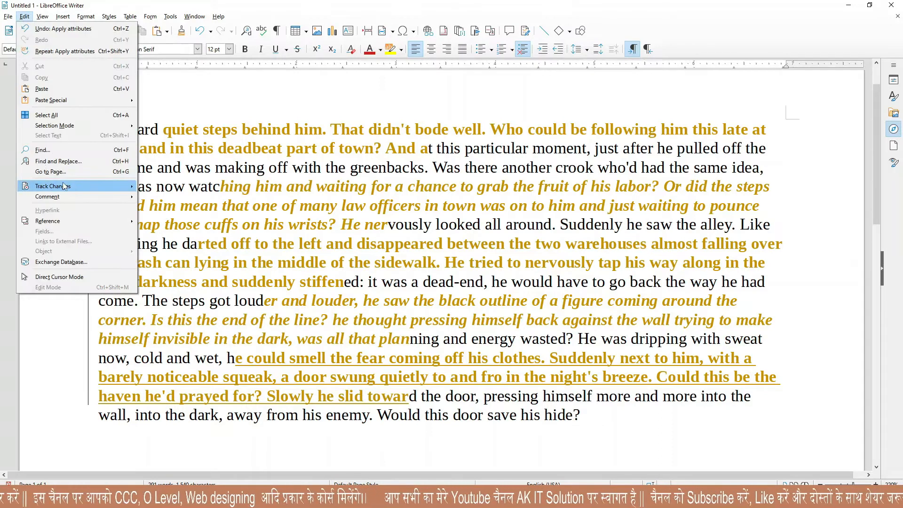
Password-protect change tracking with Track Changes > Protect.
mouse_move(64, 186)
left_click(179, 185)
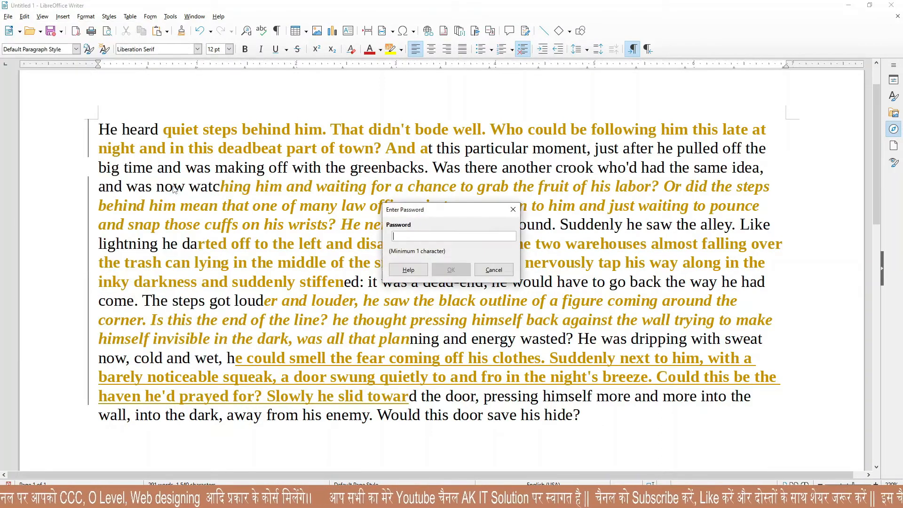
type("1")
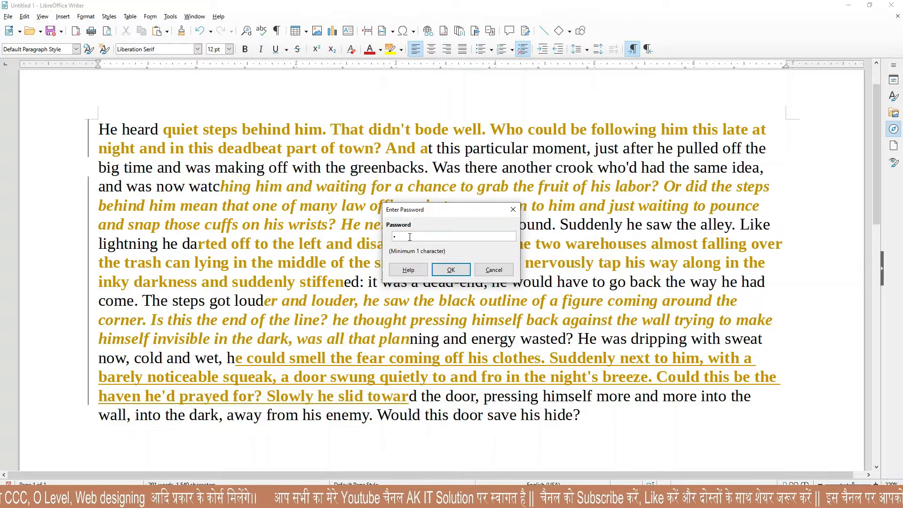
left_click(450, 269)
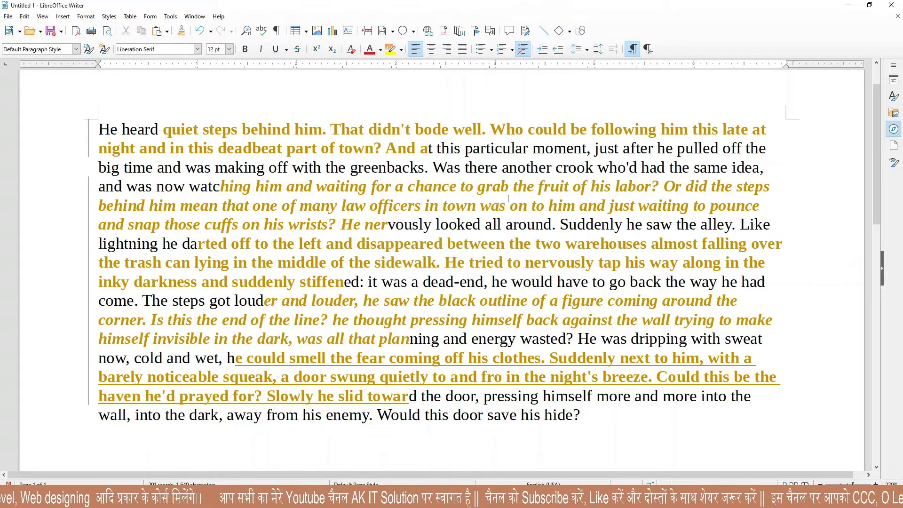
Bold the letters 'articul' inside 'particular' as a tracked change.
left_click_drag(473, 148, 516, 149)
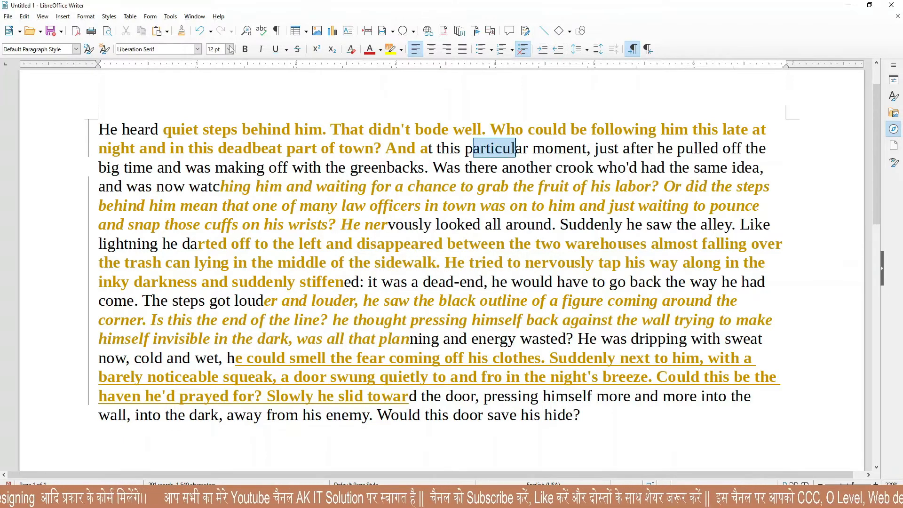
left_click(245, 49)
left_click(331, 207)
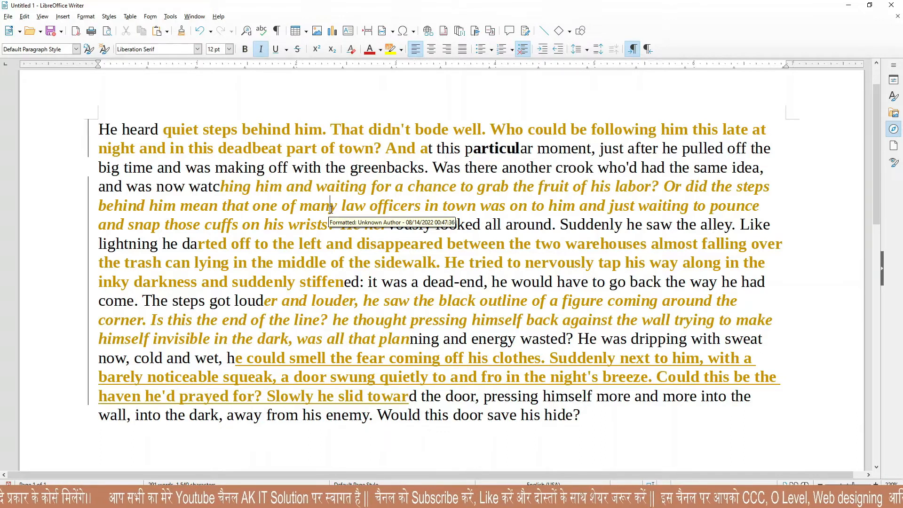
Select the whole story from 'He heard' onward.
left_click_drag(98, 128, 677, 401)
left_click(24, 16)
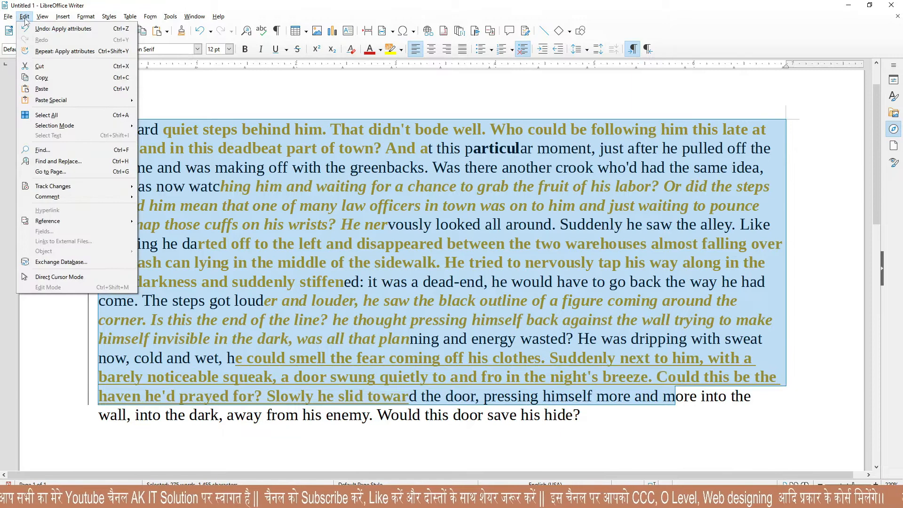
mouse_move(87, 188)
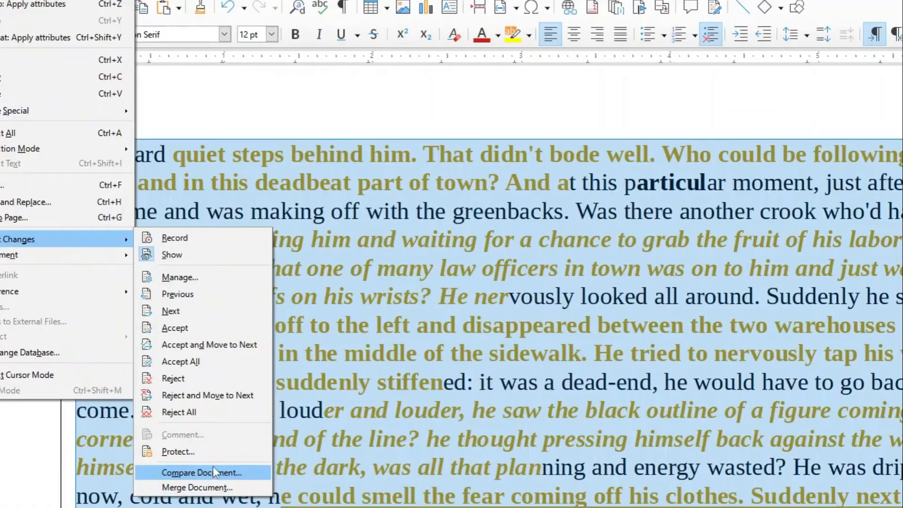
left_click(375, 386)
mouse_move(178, 227)
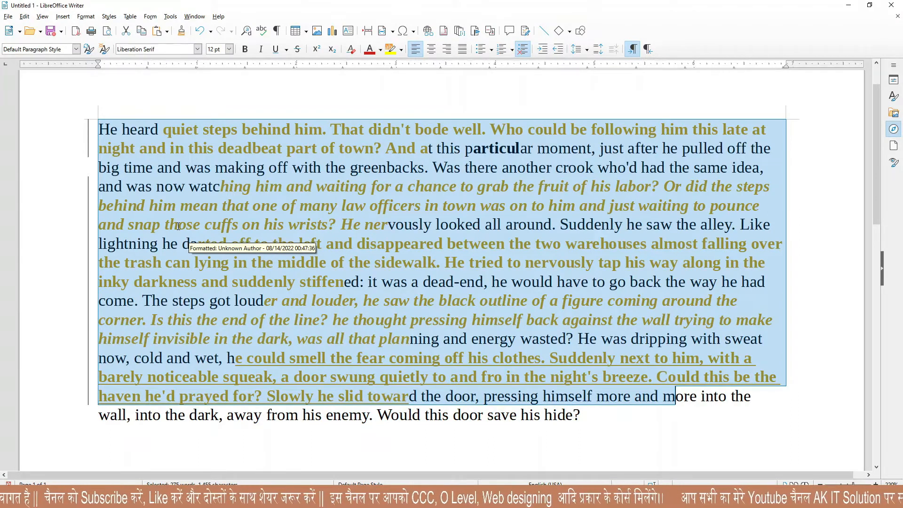
Delete all the story text and type 'welcome to ak it solution' on an empty page.
key("Delete")
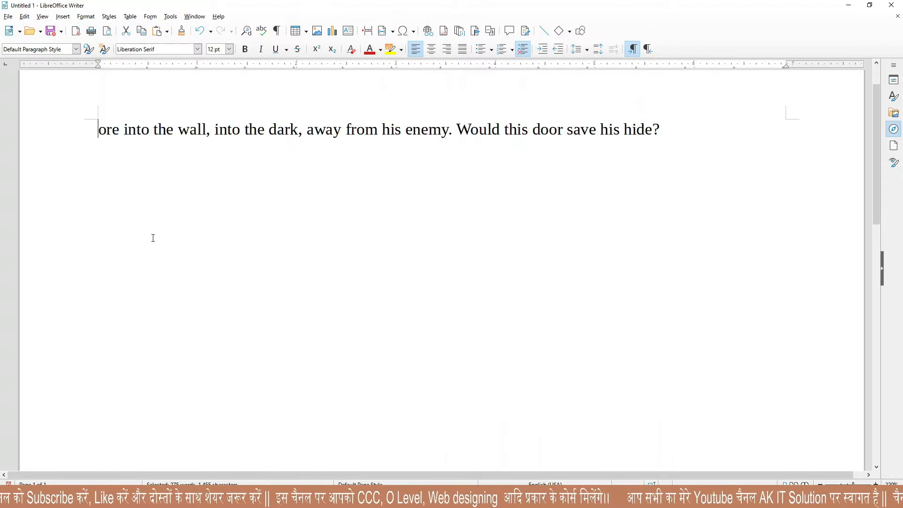
key("ctrl+a")
key("Delete")
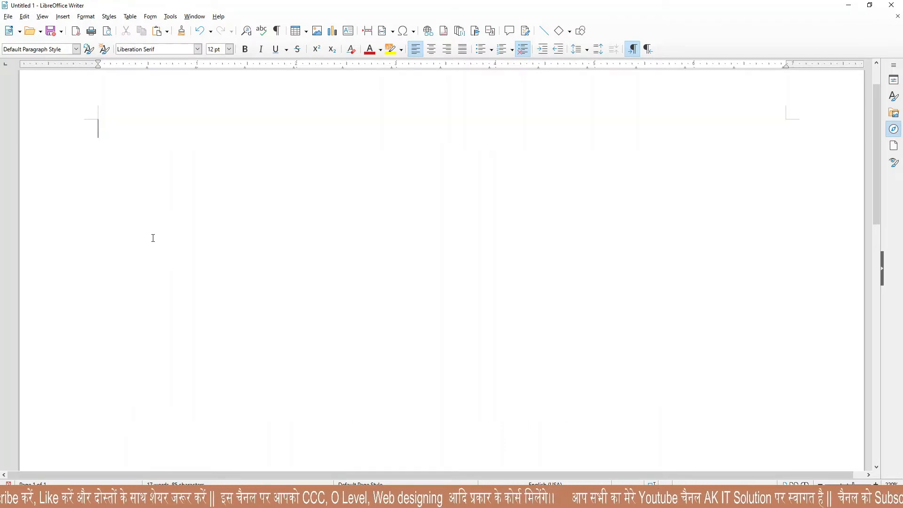
type("welcome to ak it")
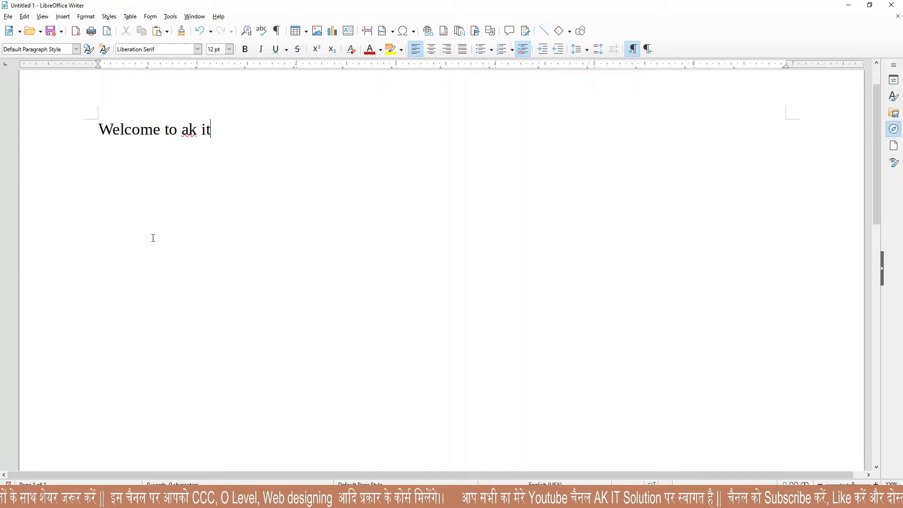
type(" solution")
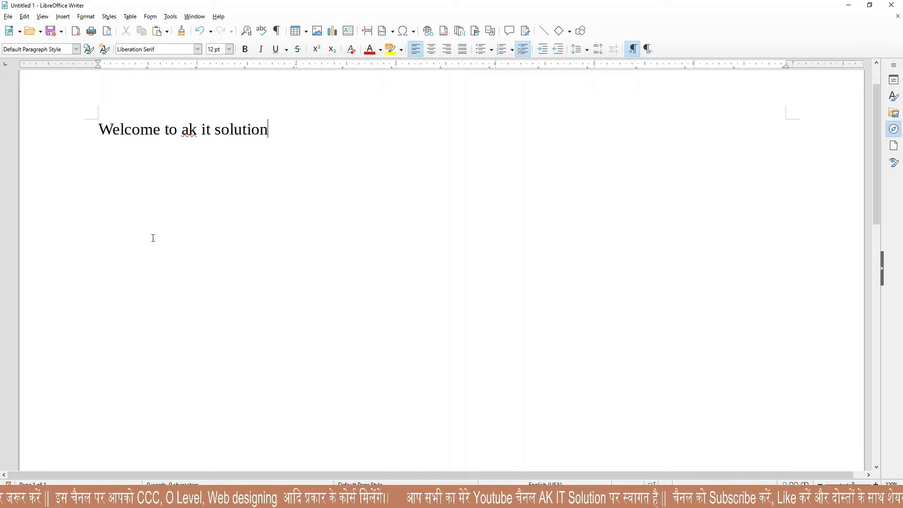
key("Return")
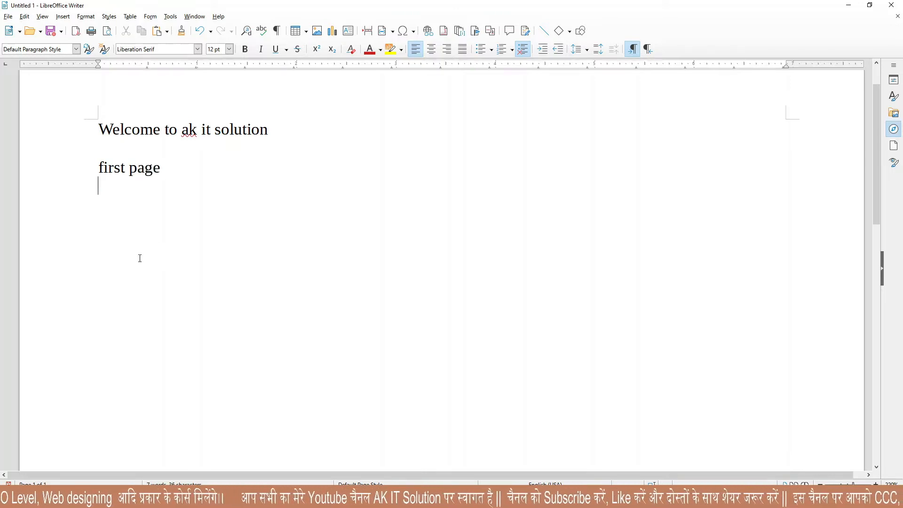
left_click_drag(271, 129, 242, 129)
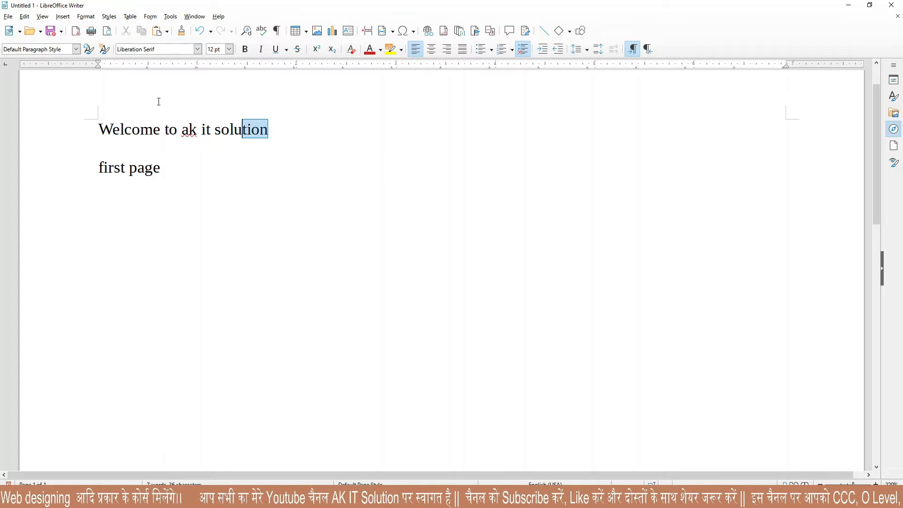
Turn on change recording and make the 'Welcome to ak it solution' heading bold, italic and underlined.
left_click(24, 16)
mouse_move(81, 188)
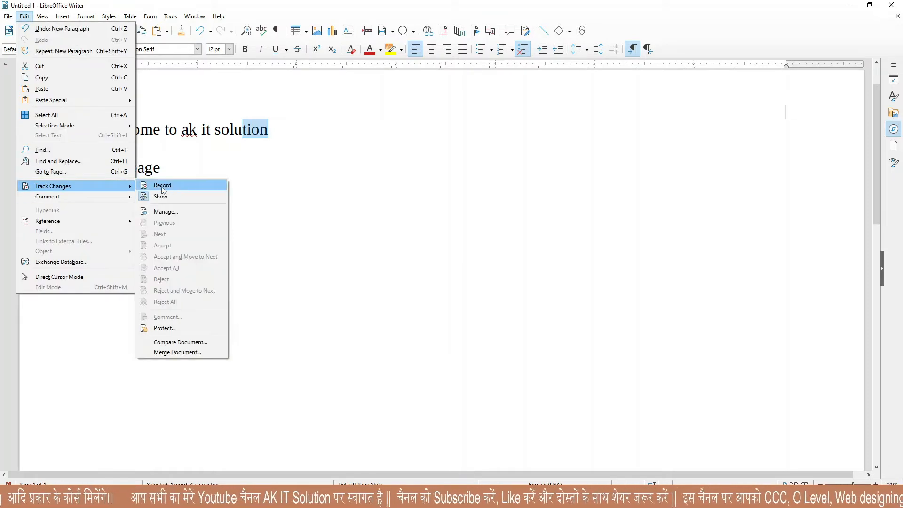
left_click(170, 187)
left_click(119, 134)
left_click_drag(96, 129, 282, 125)
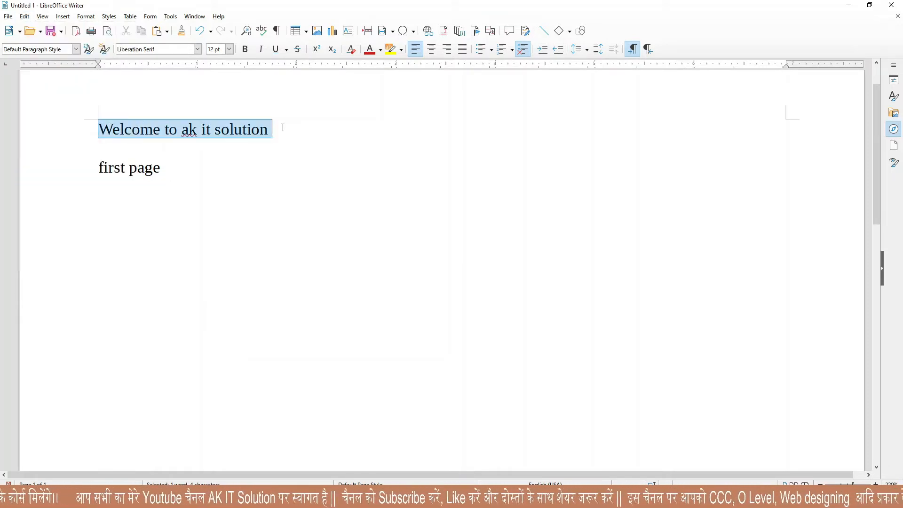
left_click(245, 49)
left_click(261, 49)
left_click(276, 49)
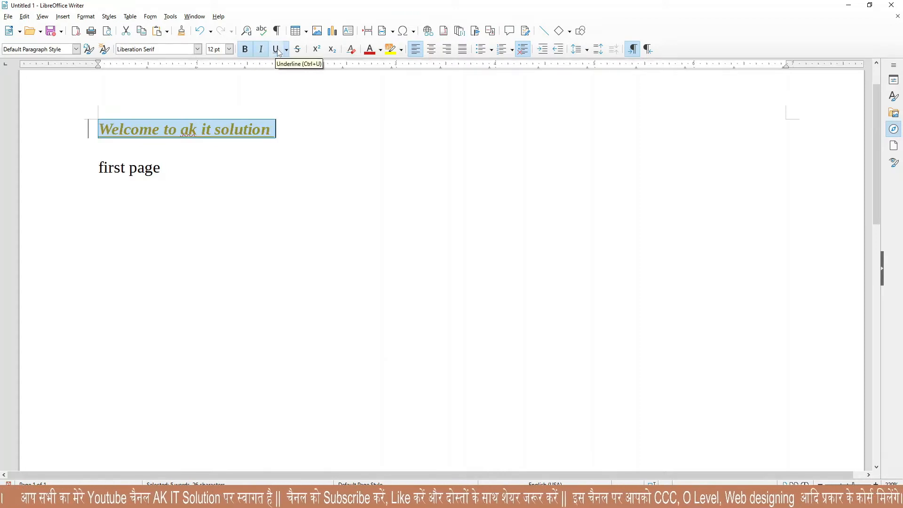
left_click(203, 188)
Set 'first page' to 21 pt Linux Biolinum G.
left_click_drag(174, 177, 108, 169)
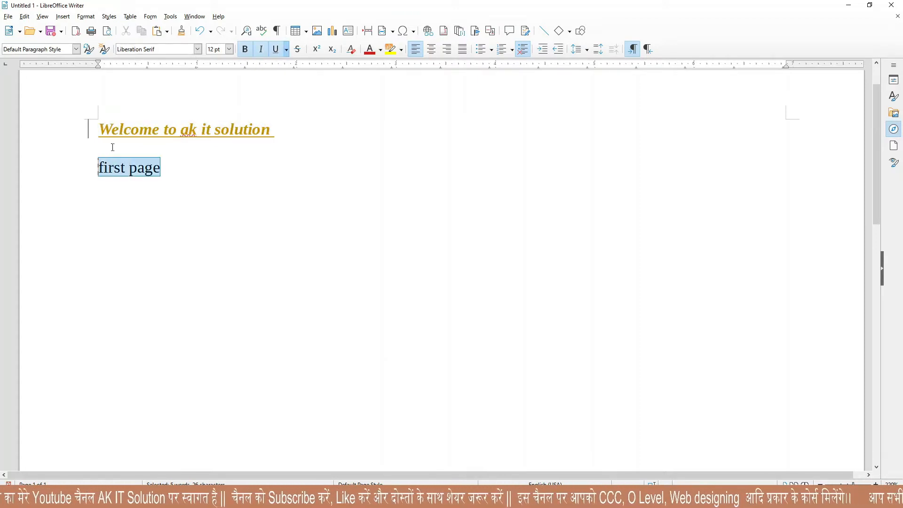
left_click(229, 49)
left_click(216, 114)
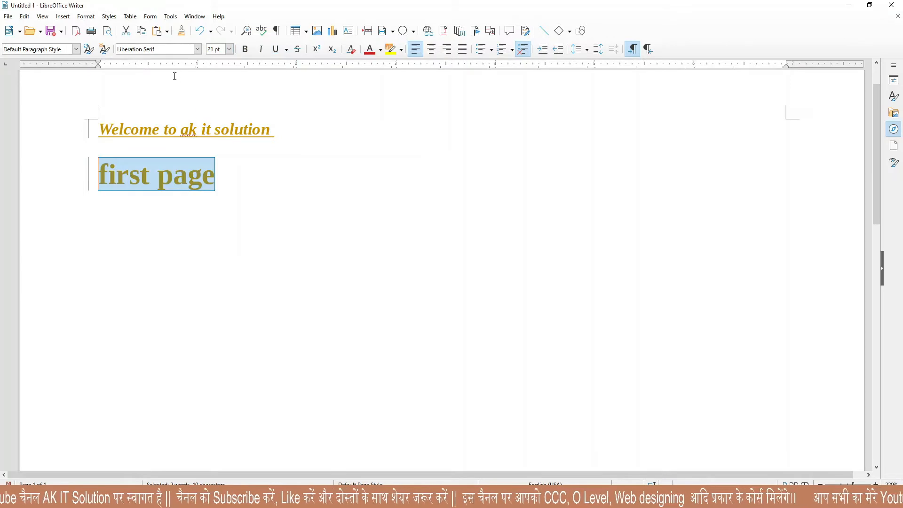
left_click(196, 50)
left_click(142, 72)
left_click(139, 216)
key("ctrl+s")
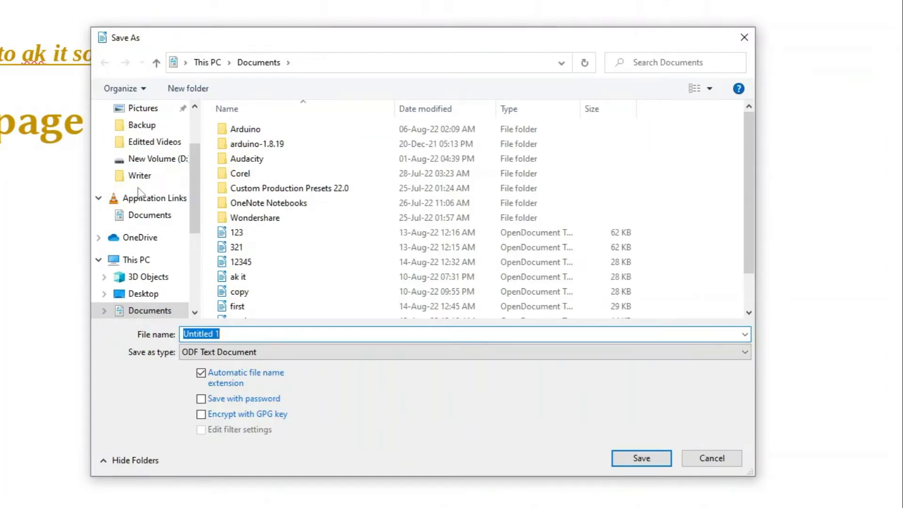
Save the document as 123456.odt in the Documents folder.
type("t")
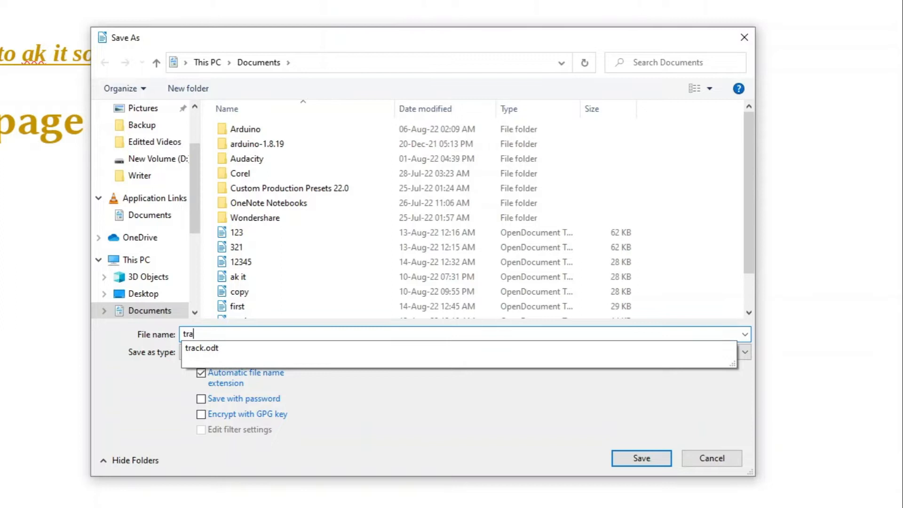
key("BackSpace")
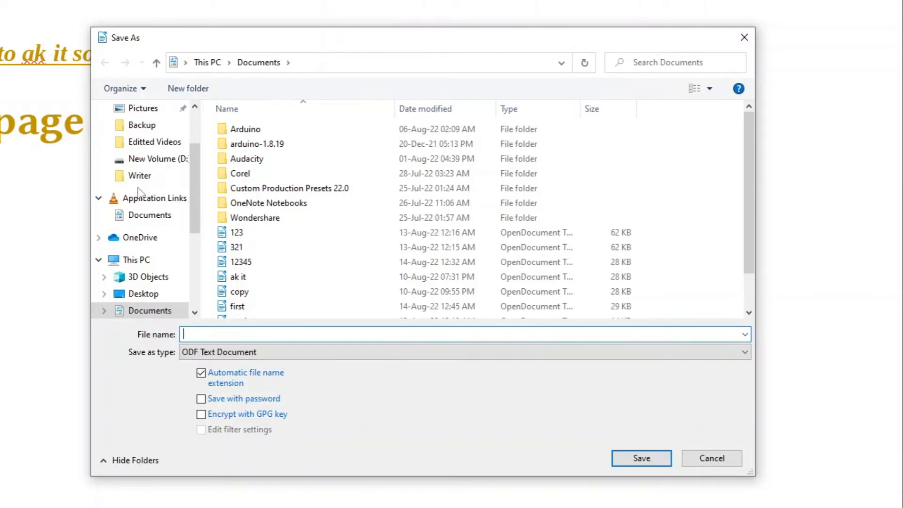
type("123456")
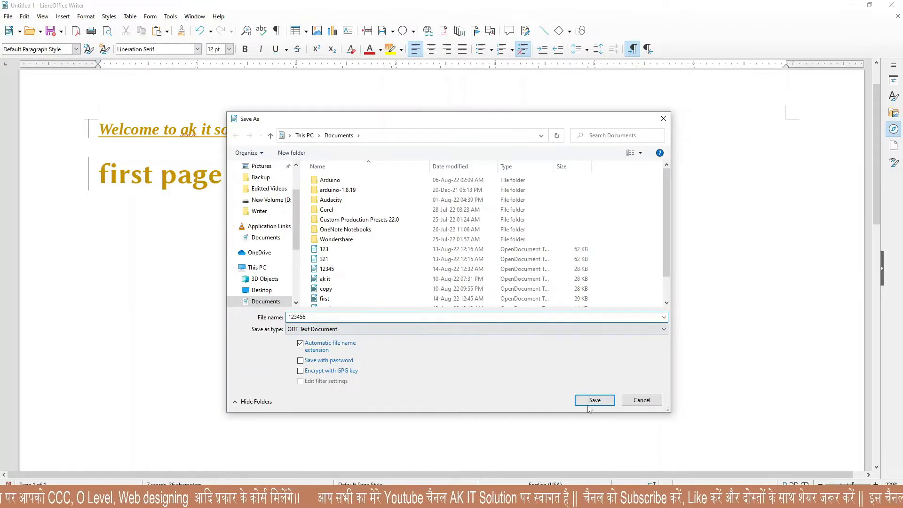
left_click(593, 401)
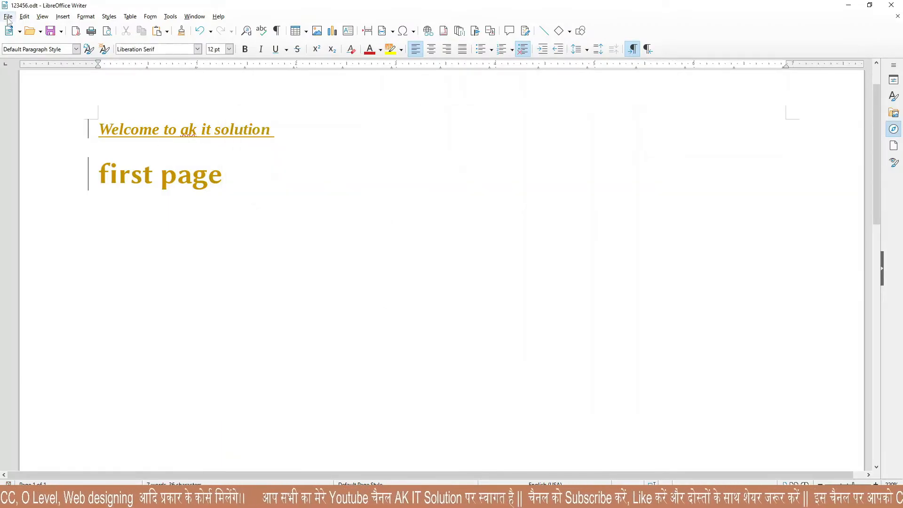
left_click(8, 17)
Create a new text document and type 'Available course' as its first line.
mouse_move(20, 29)
left_click(131, 29)
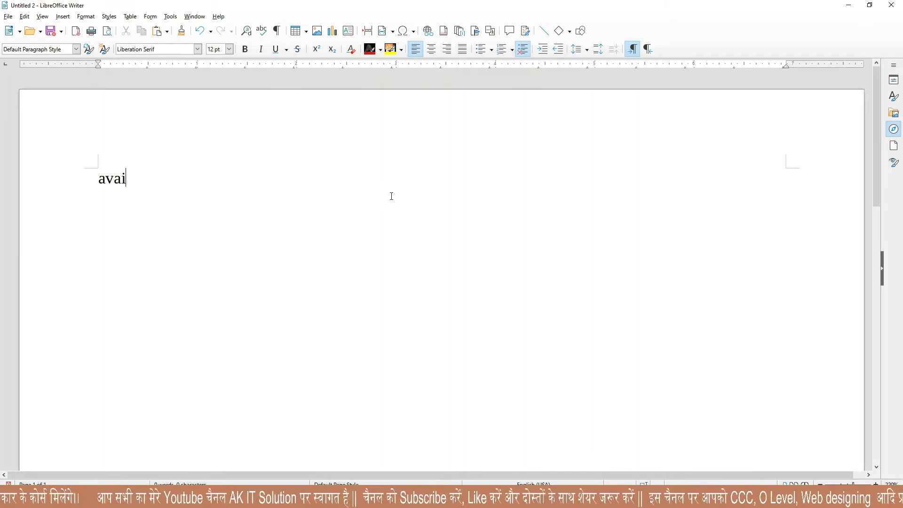
type("availa ble")
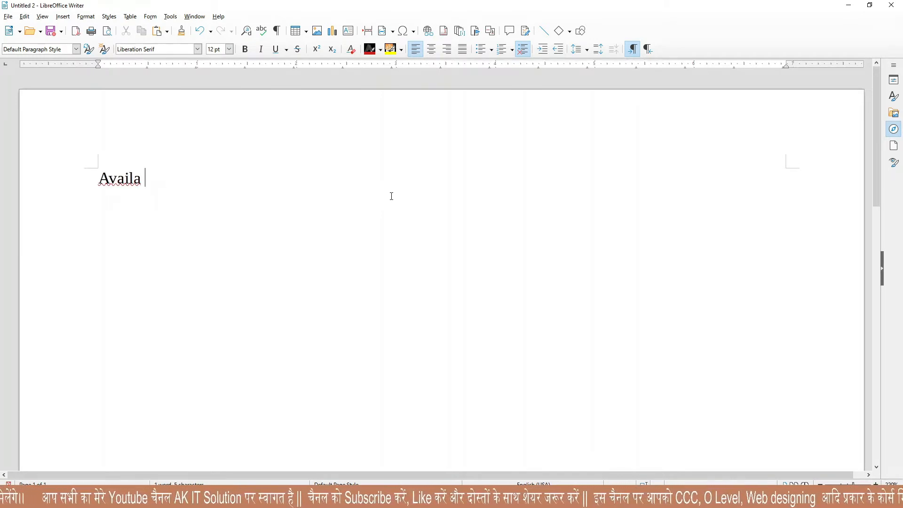
key("BackSpace")
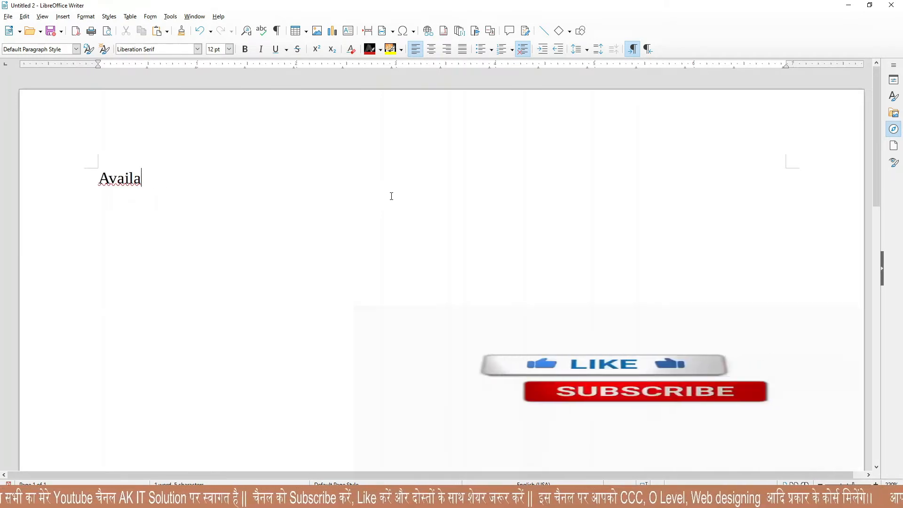
type("bl")
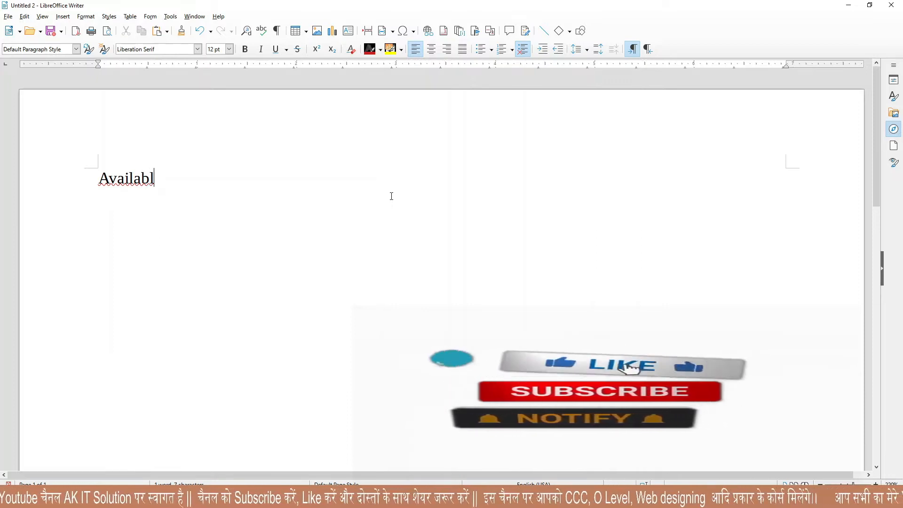
key("BackSpace")
key("BackSpace")
type("le course")
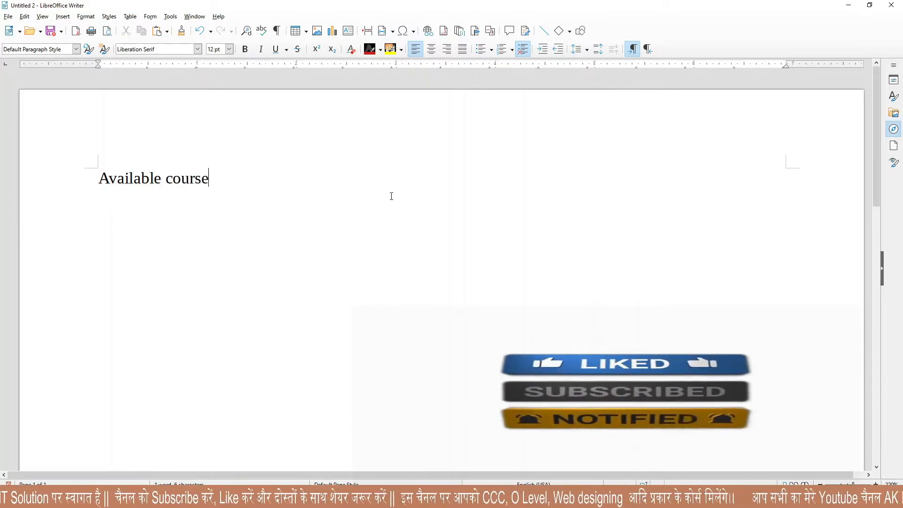
key("Return")
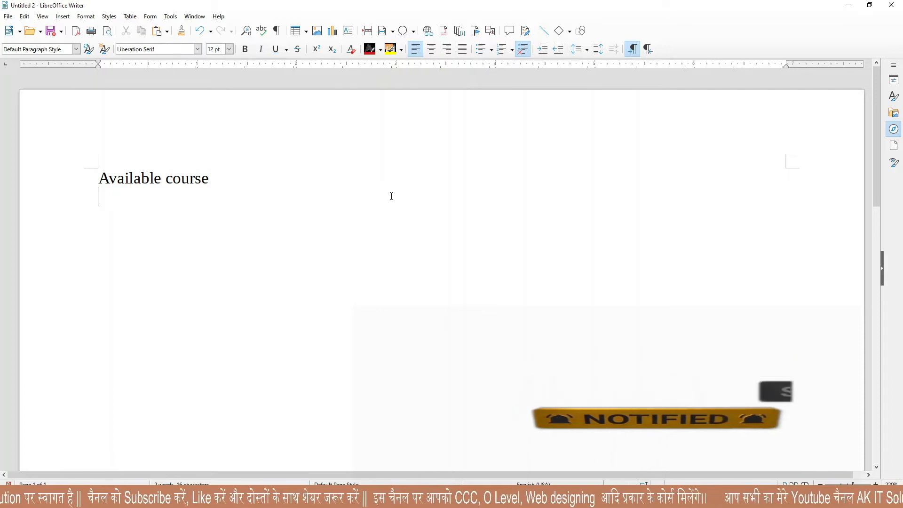
Type 'ccc' and 'o level' on separate lines, correcting typos.
type("ccc hi")
key("BackSpace")
key("BackSpace")
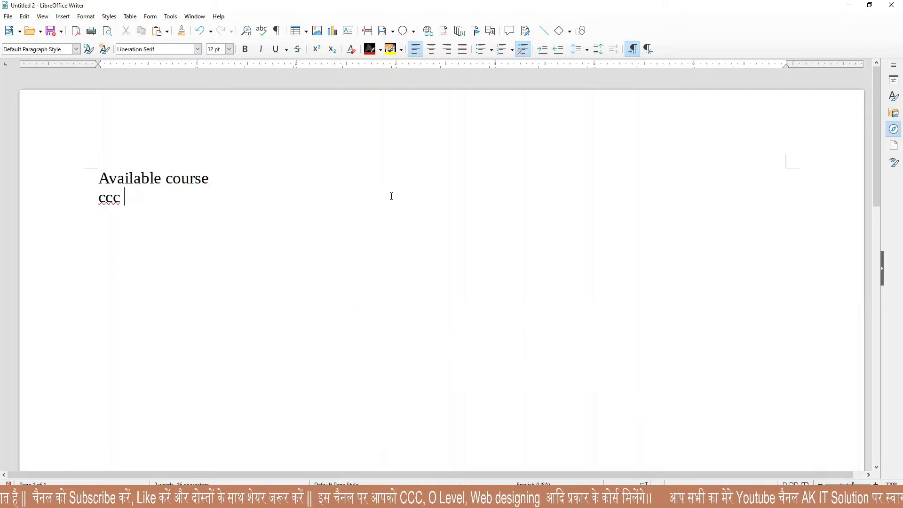
type("o level")
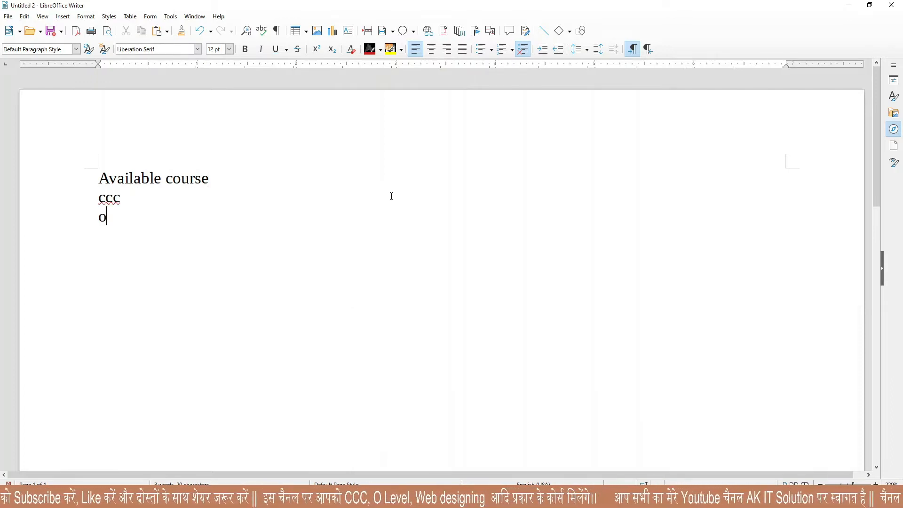
key("Return")
type("second page")
Finish typing 'second page' and turn on recording of changes.
key("Return")
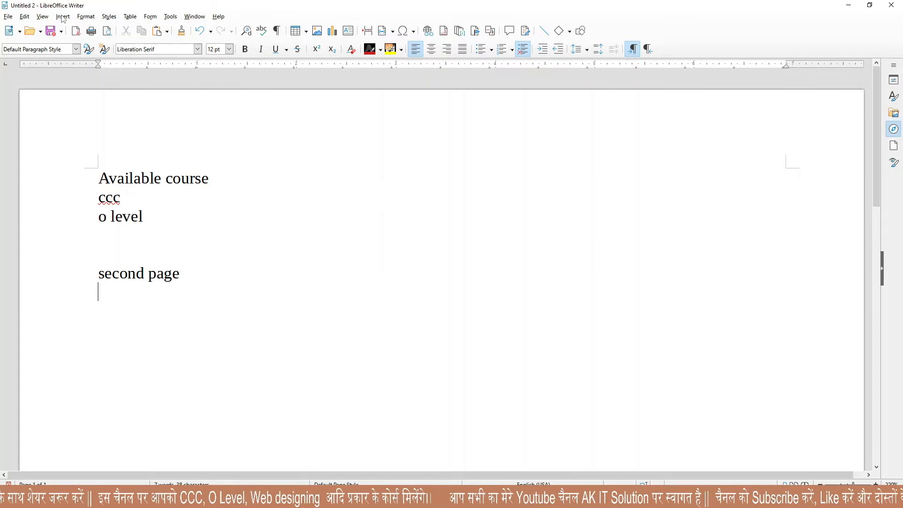
left_click(24, 17)
mouse_move(69, 188)
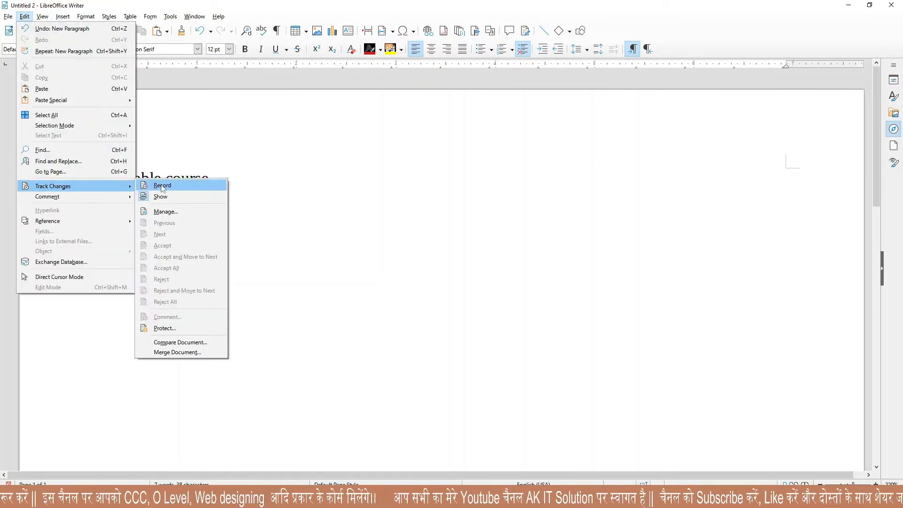
left_click(163, 186)
Make 'Available course' bold italic, underline 'ccc', and bold 'o level'.
left_click_drag(216, 179, 67, 179)
left_click(245, 49)
left_click(261, 49)
left_click_drag(151, 201, 87, 198)
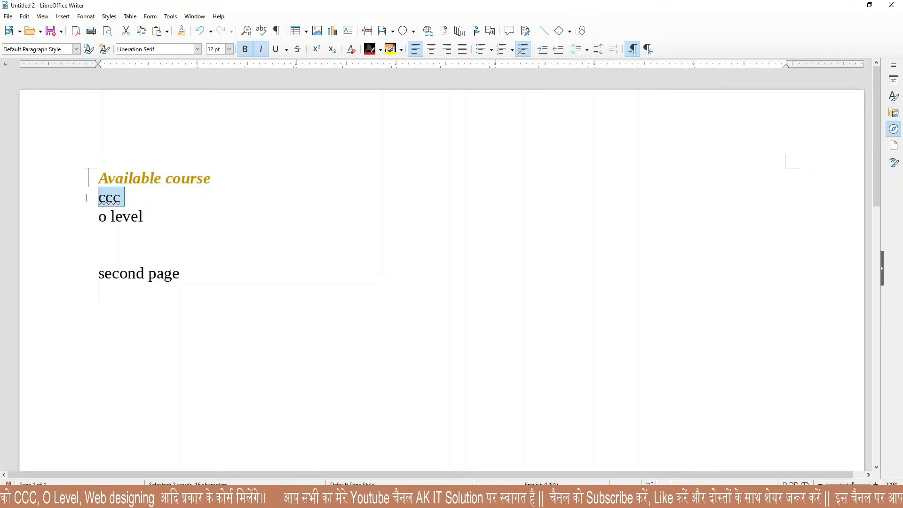
left_click(276, 49)
left_click_drag(143, 216, 97, 216)
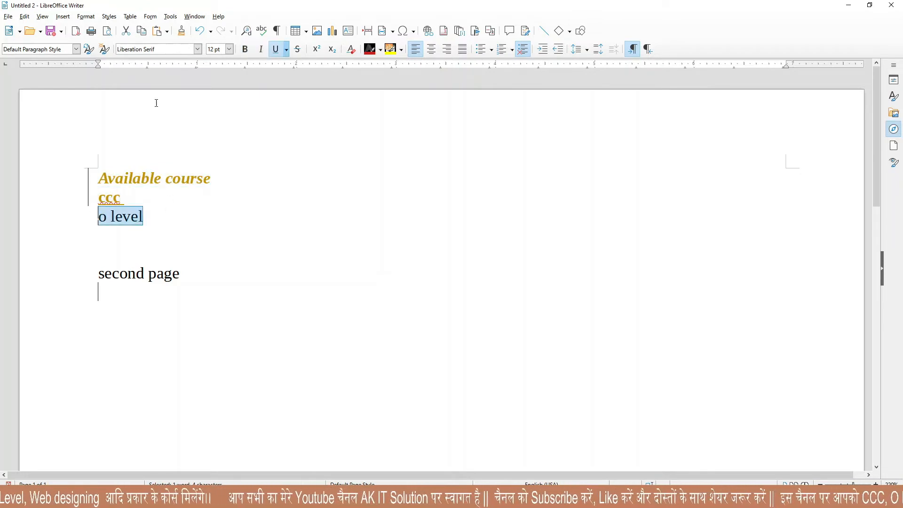
left_click(245, 49)
Enlarge 'second page' to 24 pt.
left_click(190, 272)
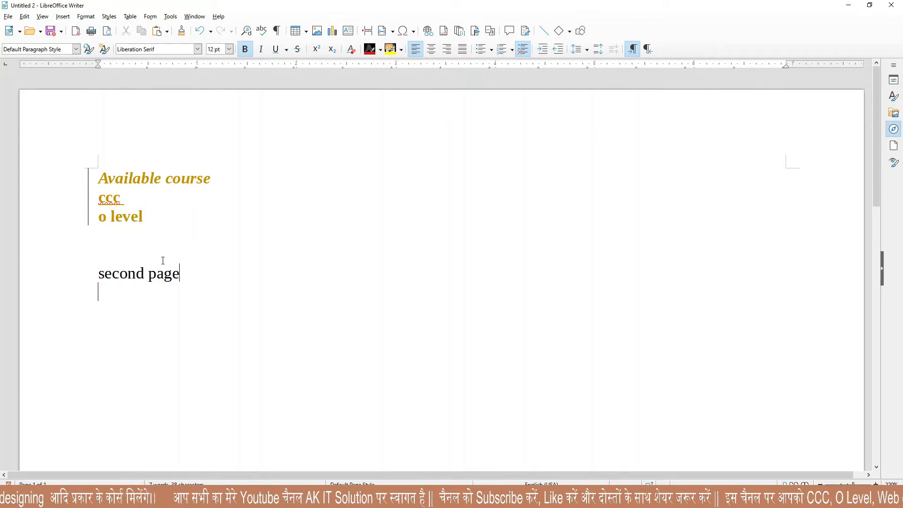
left_click_drag(193, 270, 97, 273)
left_click(229, 49)
left_click(214, 132)
left_click(101, 253)
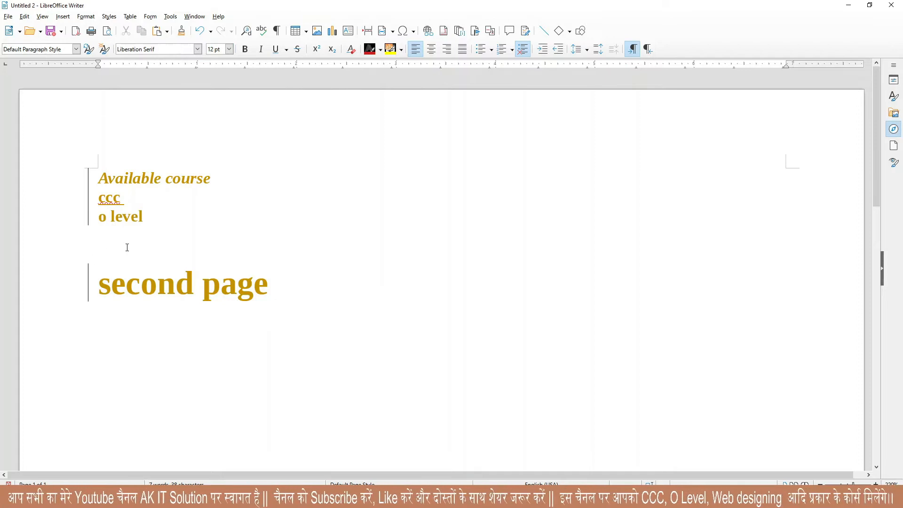
left_click(24, 17)
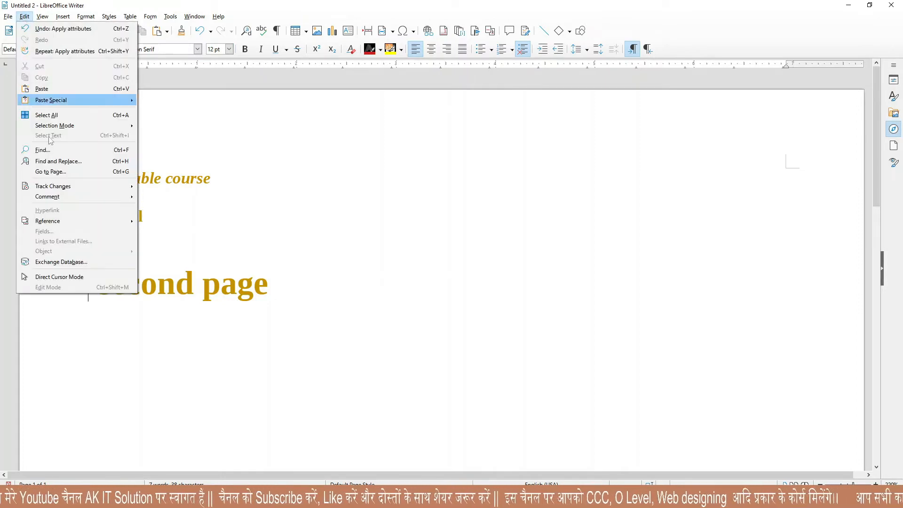
Compare the document with 123456 and close the Manage Changes list.
mouse_move(66, 188)
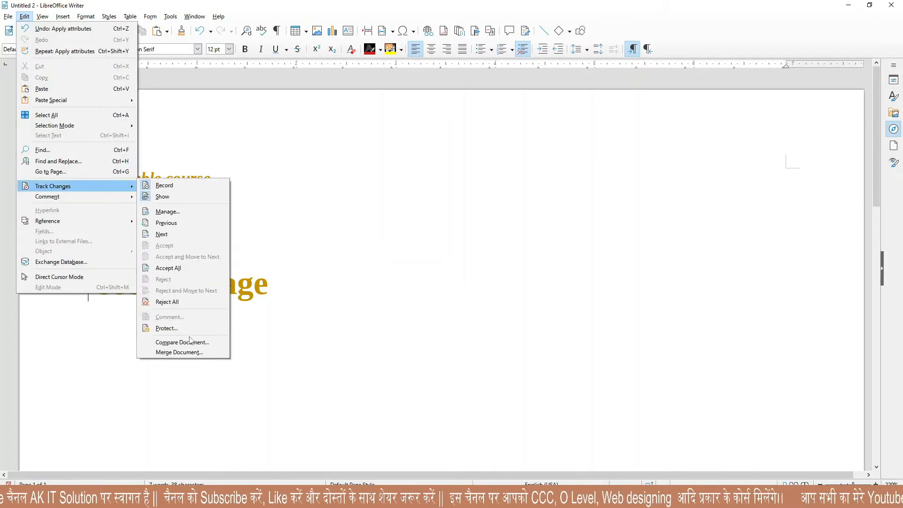
left_click(190, 344)
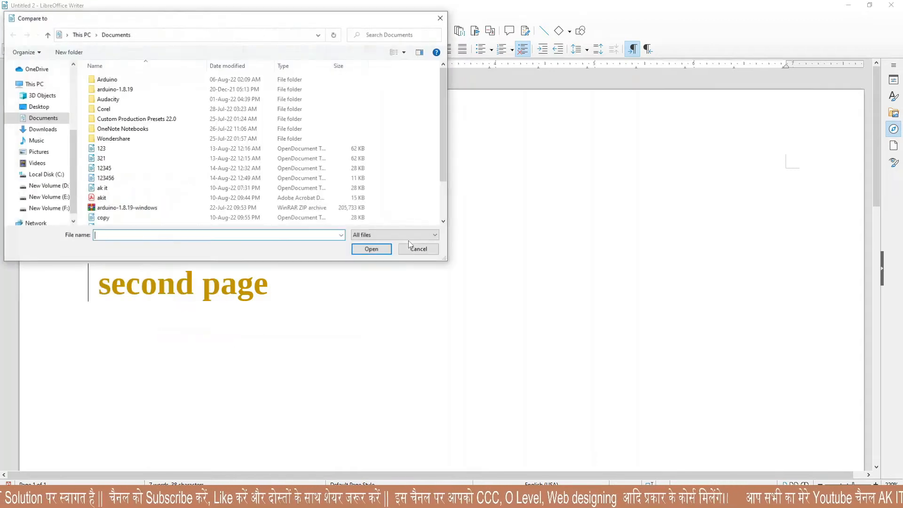
left_click(109, 179)
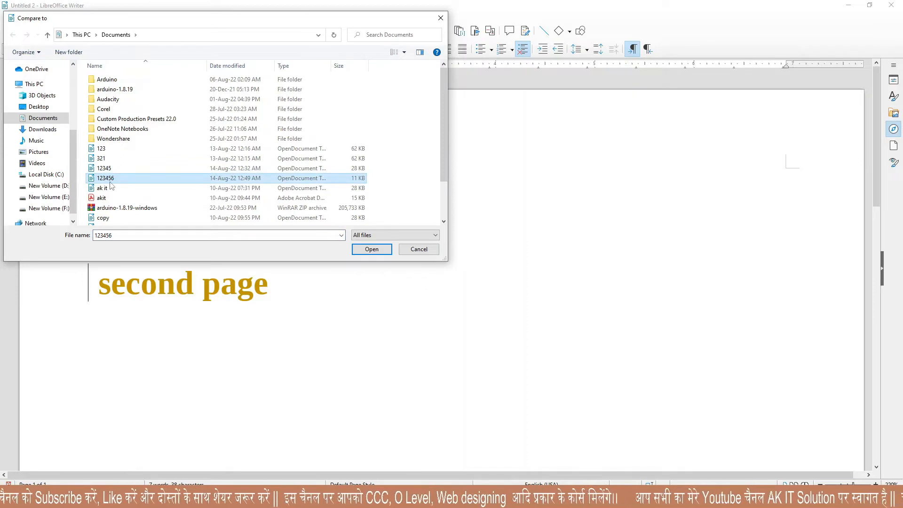
left_click(371, 250)
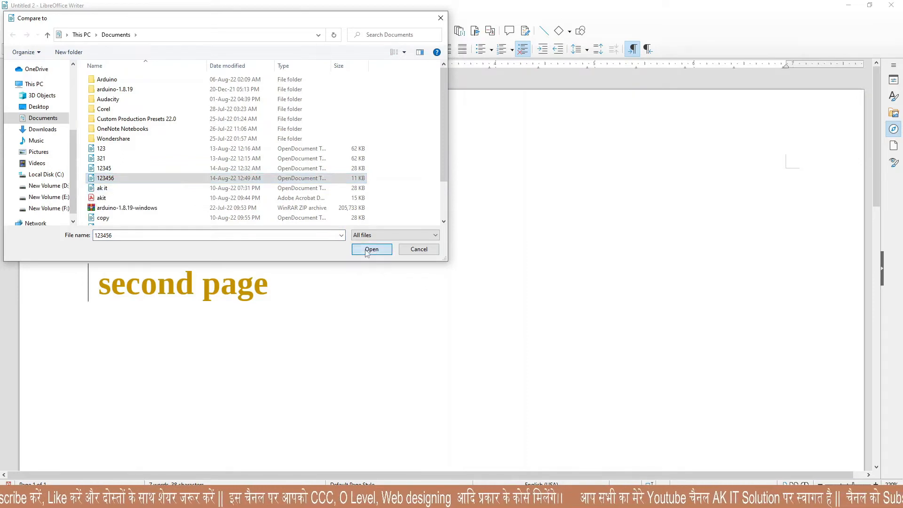
left_click_drag(304, 216, 459, 127)
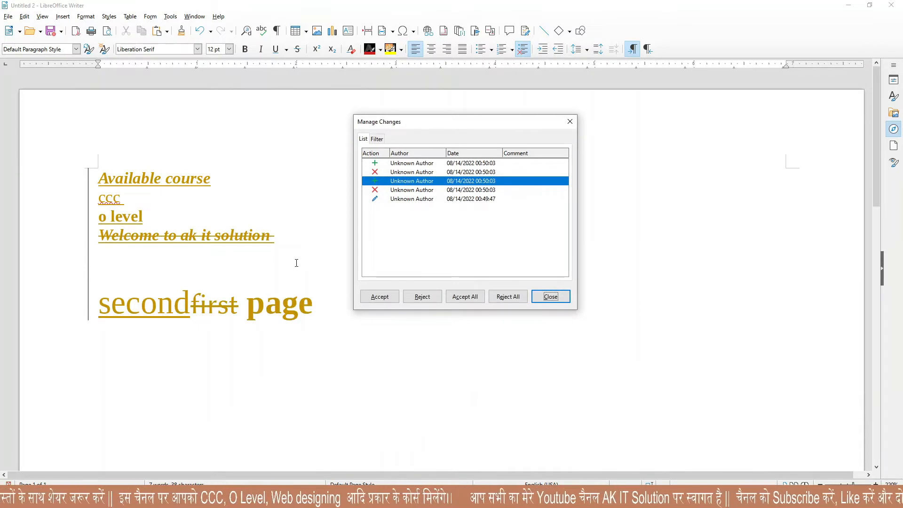
key("Escape")
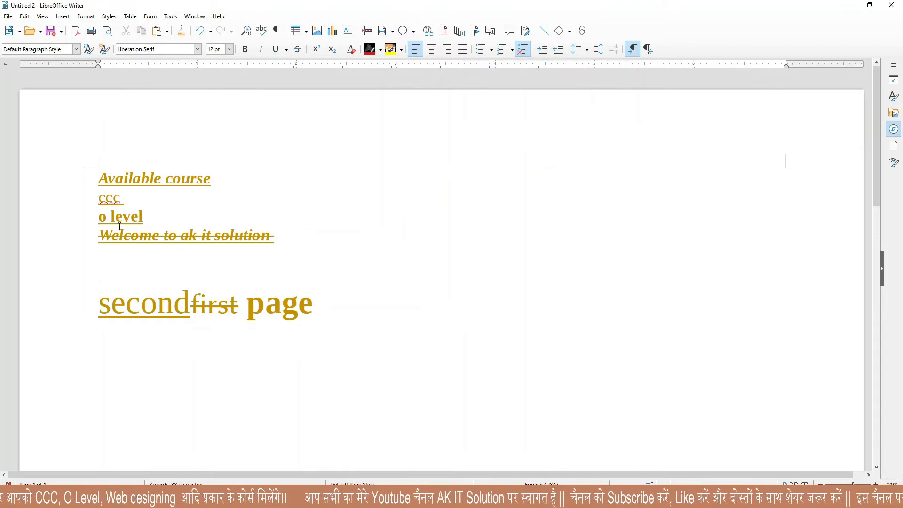
Select all the document text, then clear the selection.
left_click_drag(100, 178, 306, 322)
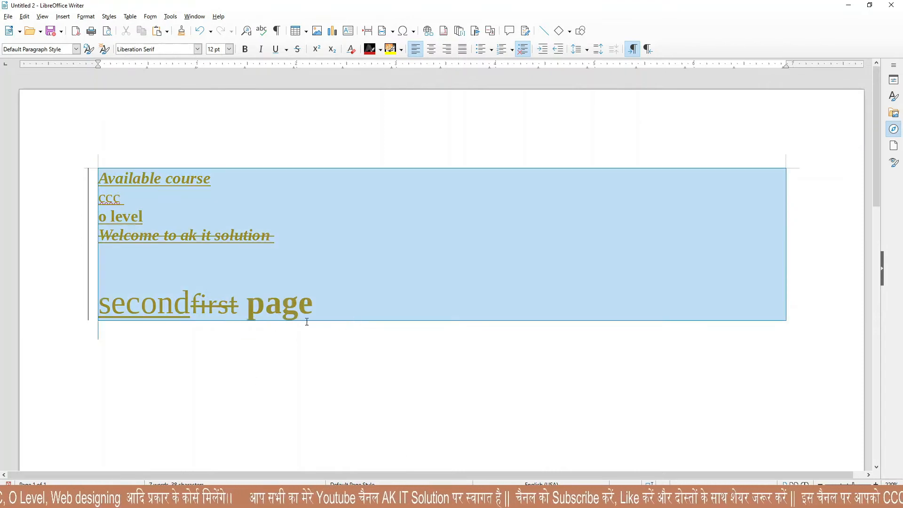
left_click(198, 337)
left_click(24, 17)
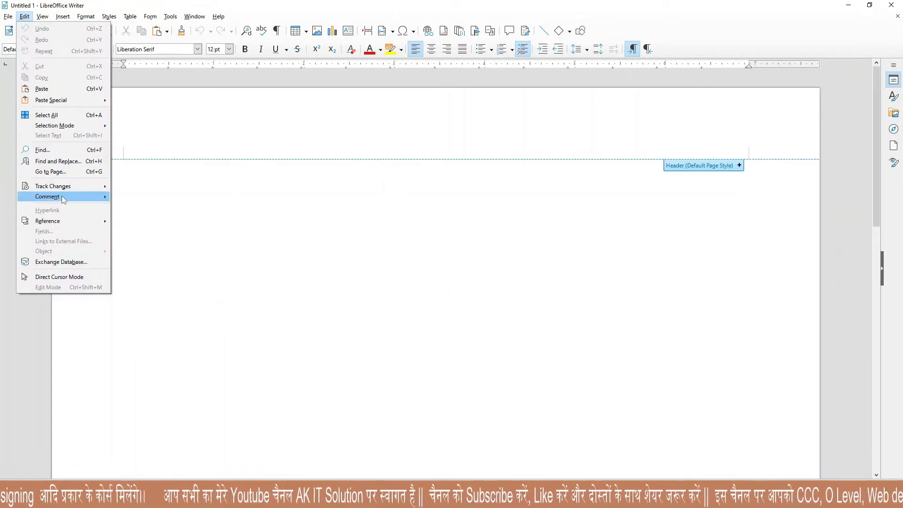
Type the lines 'Ram' and 'shyam' on the page.
mouse_move(62, 197)
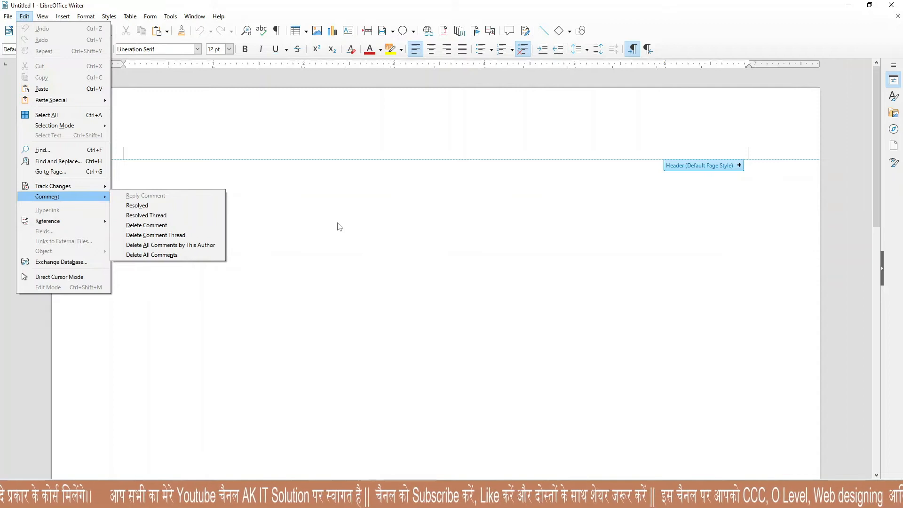
left_click(217, 208)
type("ra")
key("BackSpace")
type("m ")
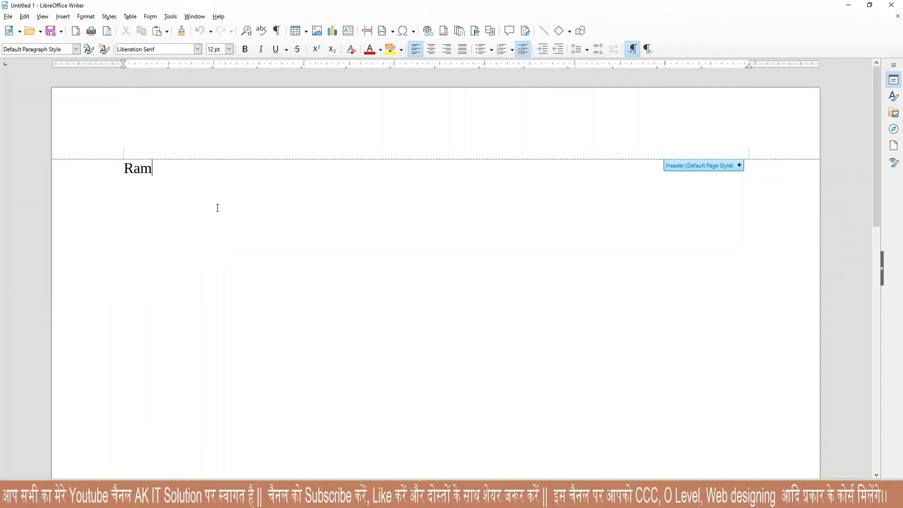
type("shyam")
key("Return")
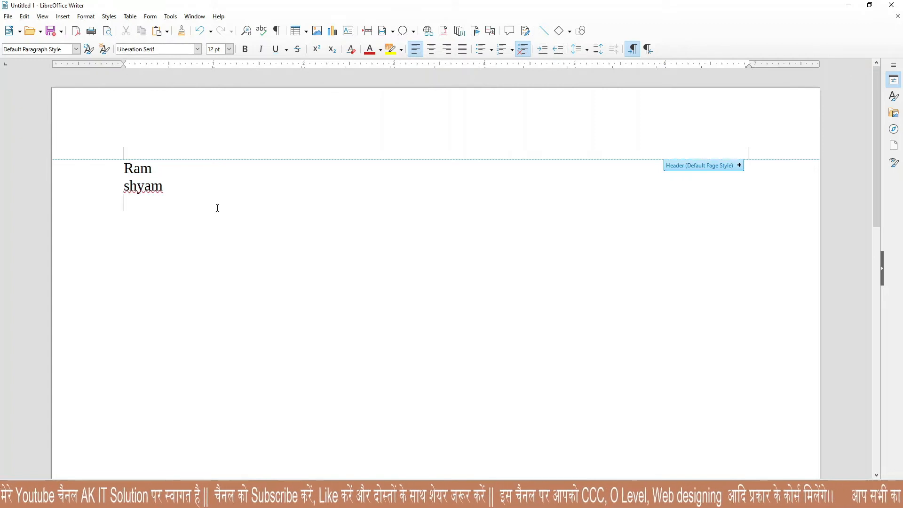
Attach the comment 'Ram is good boy' to the word Ram.
left_click_drag(153, 169, 108, 170)
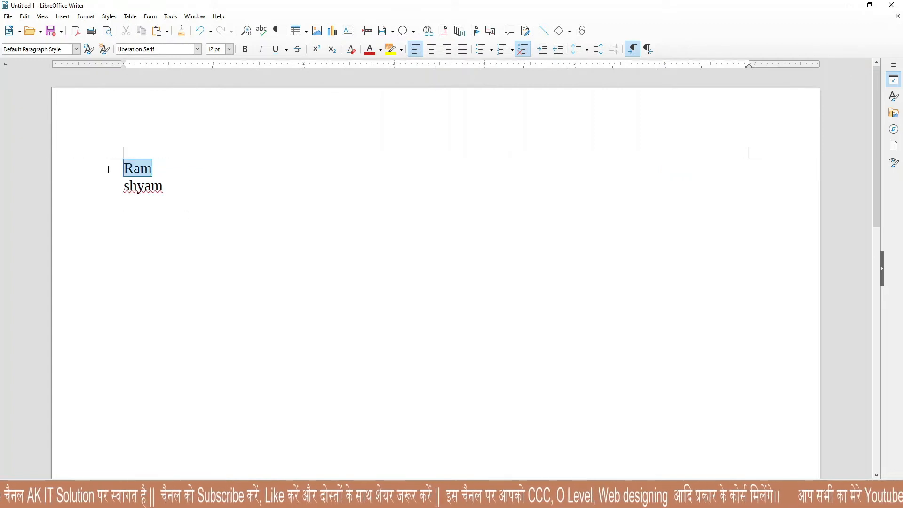
left_click(63, 16)
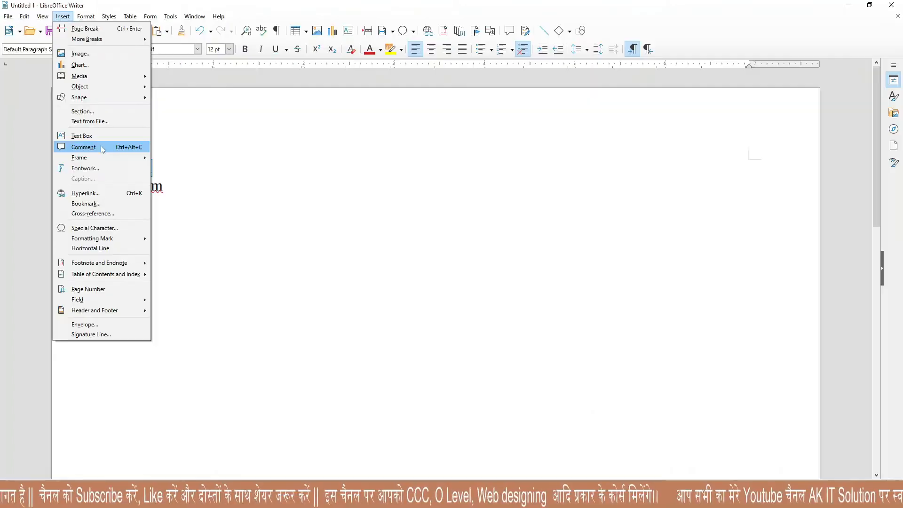
left_click(140, 222)
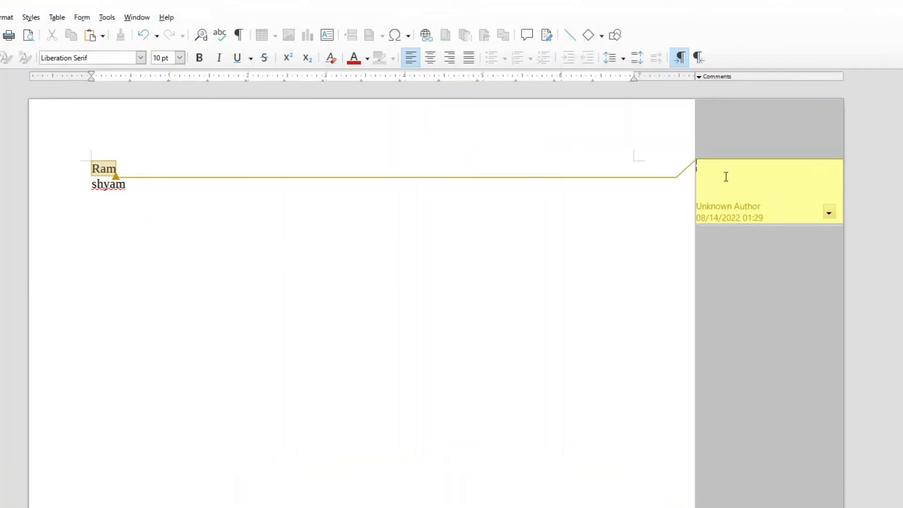
type("Ram i")
type("s")
type(" good ")
type("boby")
key("BackSpace")
key("BackSpace")
type("y")
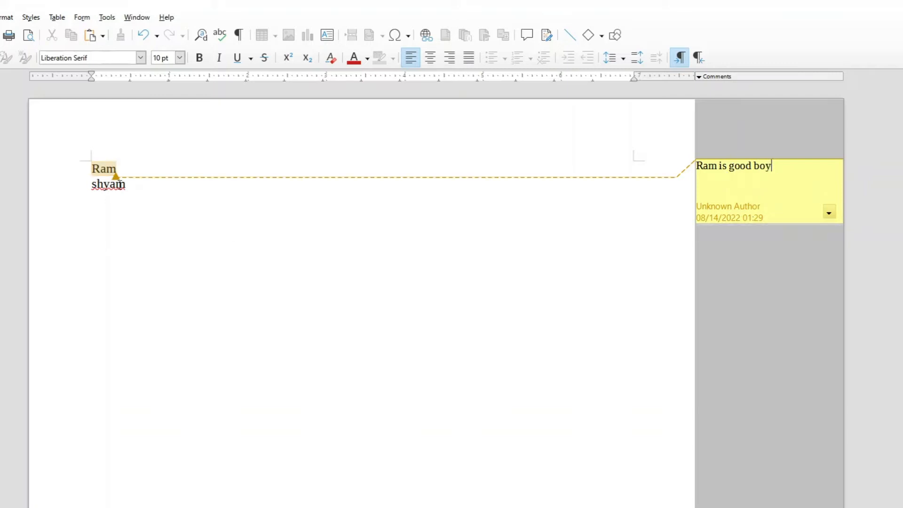
Attach the comment 'Shyam is very bad boy' to the word shyam.
left_click_drag(147, 183, 61, 184)
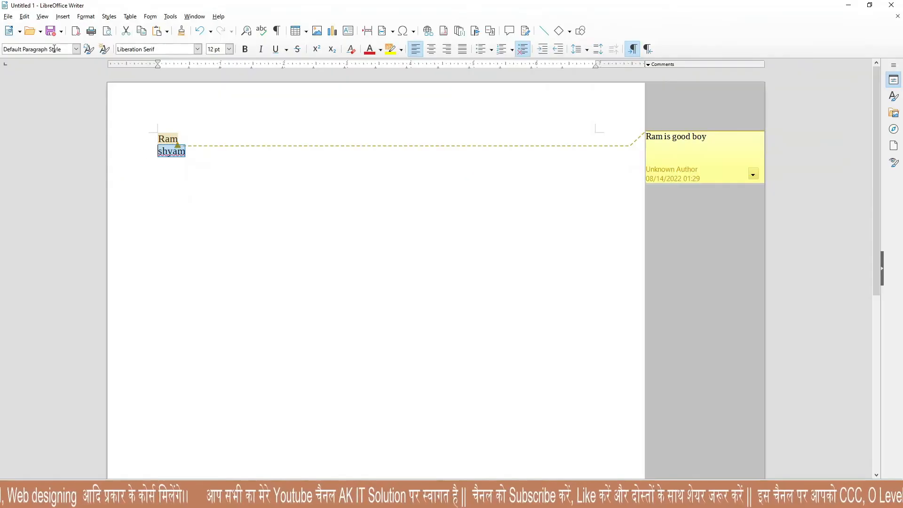
left_click(62, 16)
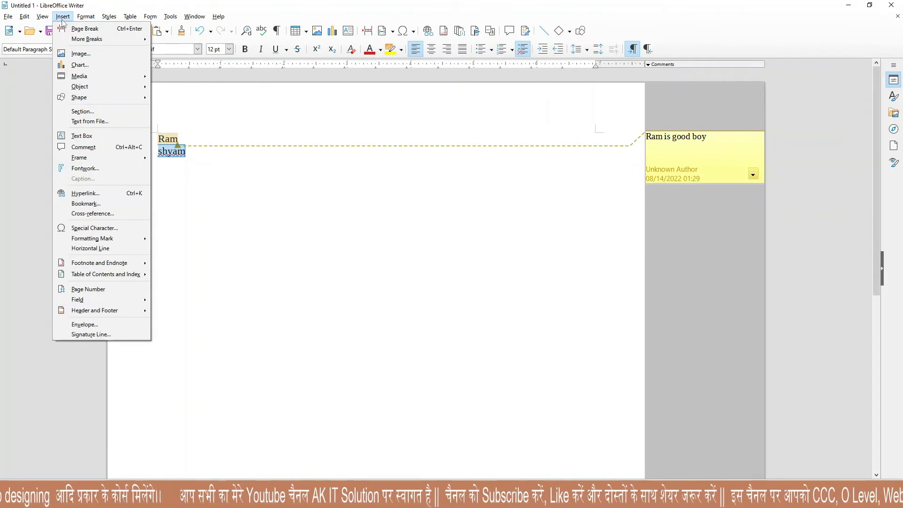
left_click(96, 146)
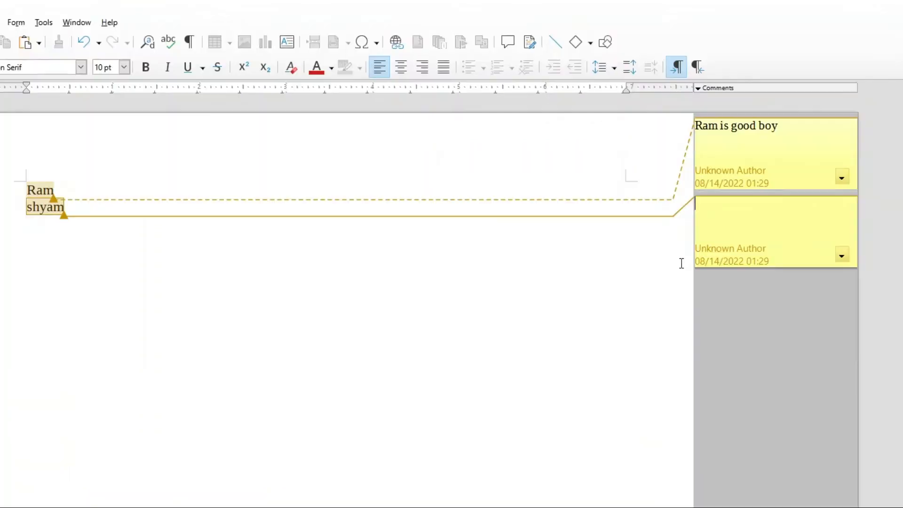
type("shyam is very")
type(" bad bodty")
key("BackSpace")
key("BackSpace")
type("y")
key("BackSpace")
key("BackSpace")
type("y")
left_click(424, 330)
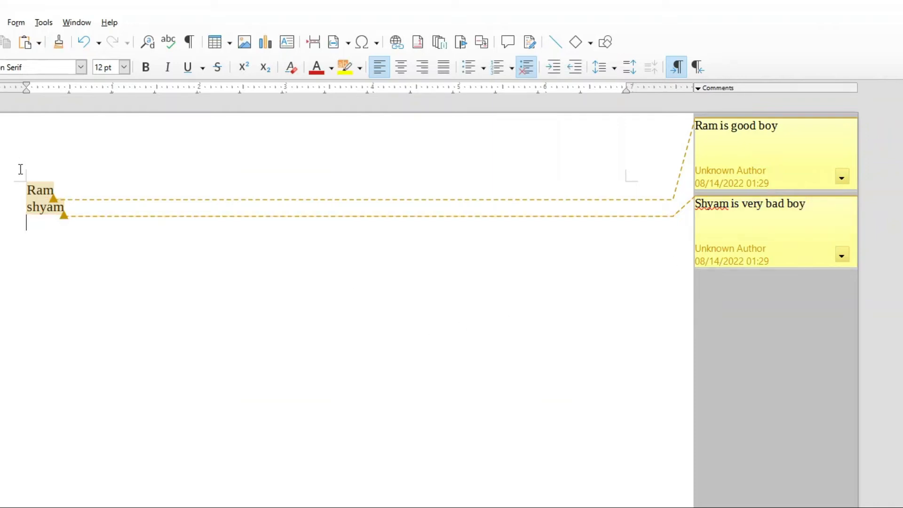
left_click(24, 16)
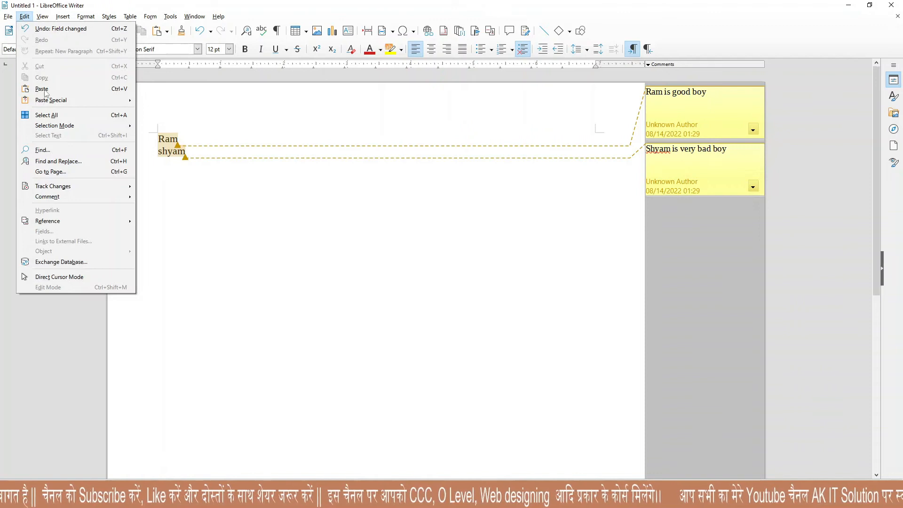
Mark the comment and its thread as resolved.
mouse_move(76, 197)
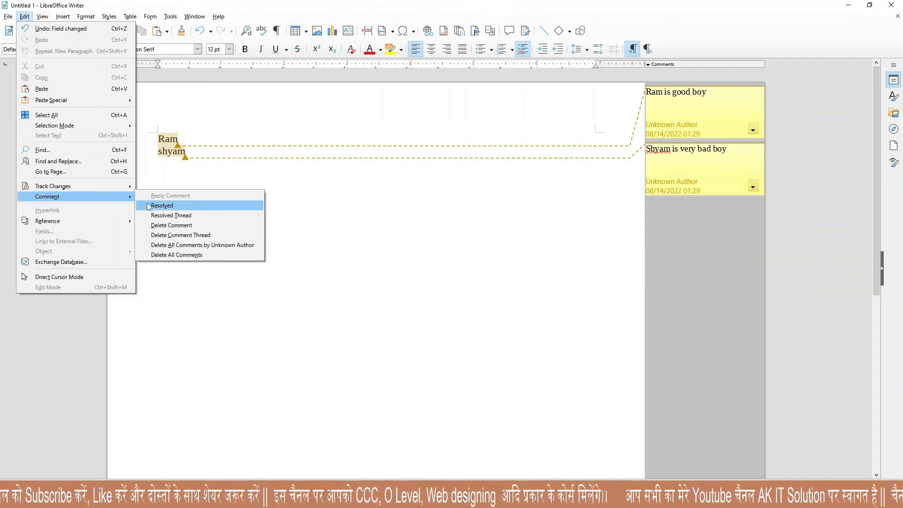
left_click(174, 207)
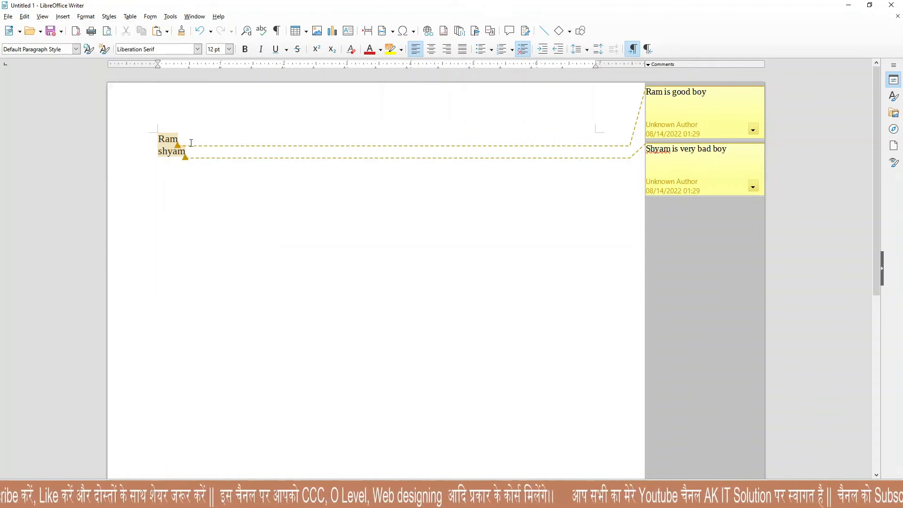
left_click(24, 16)
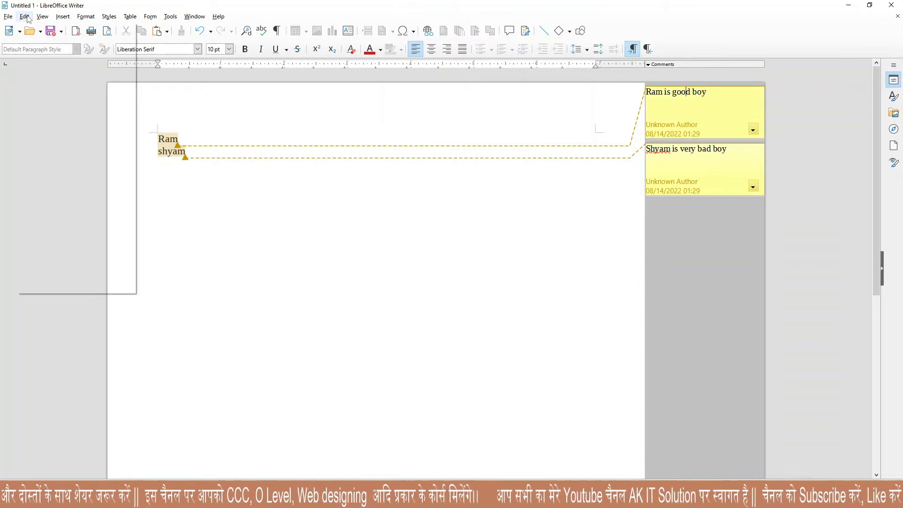
mouse_move(130, 200)
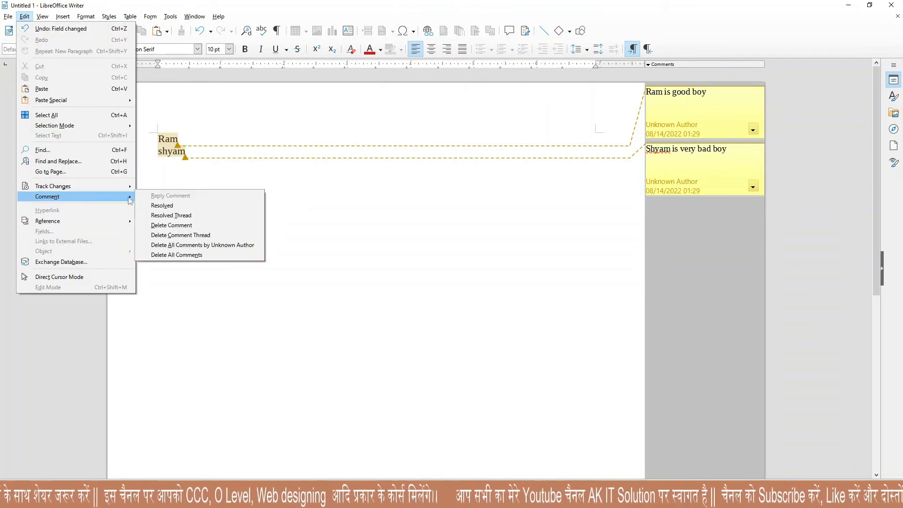
left_click(176, 215)
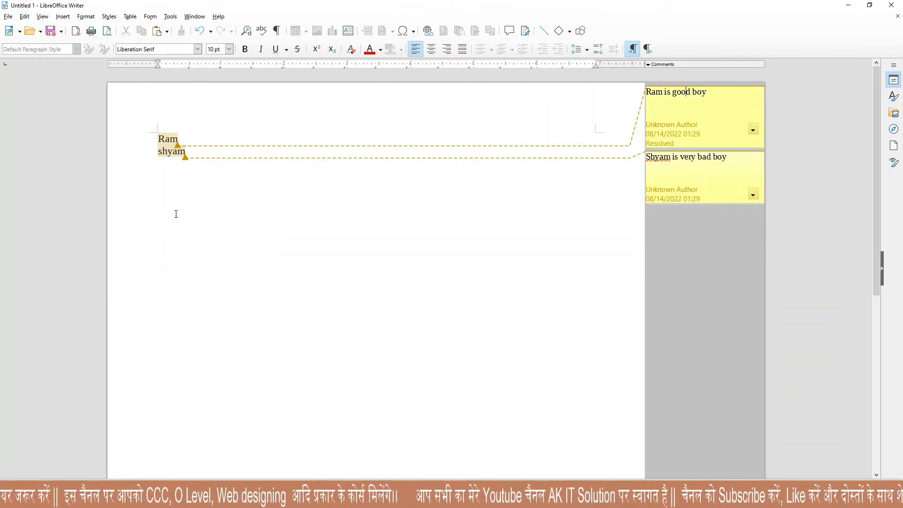
Delete the Shyam comment.
left_click(671, 155)
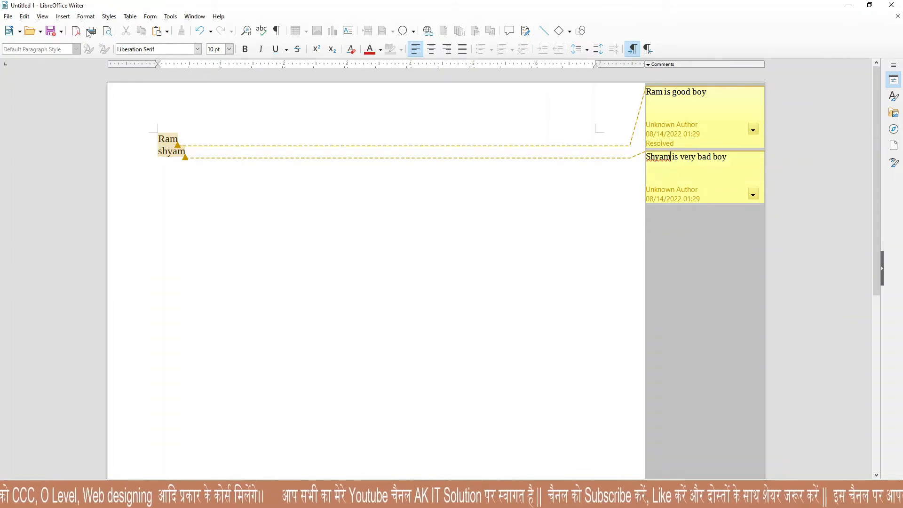
left_click(25, 16)
mouse_move(52, 198)
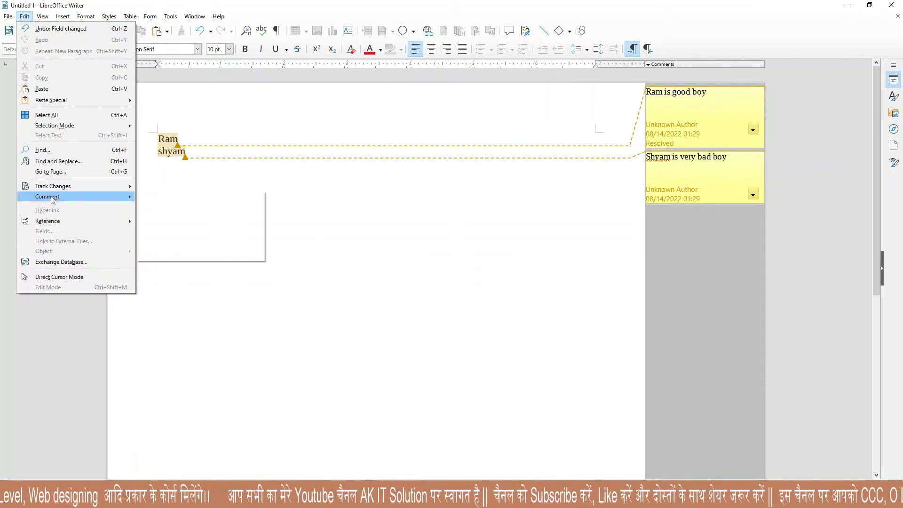
left_click(190, 226)
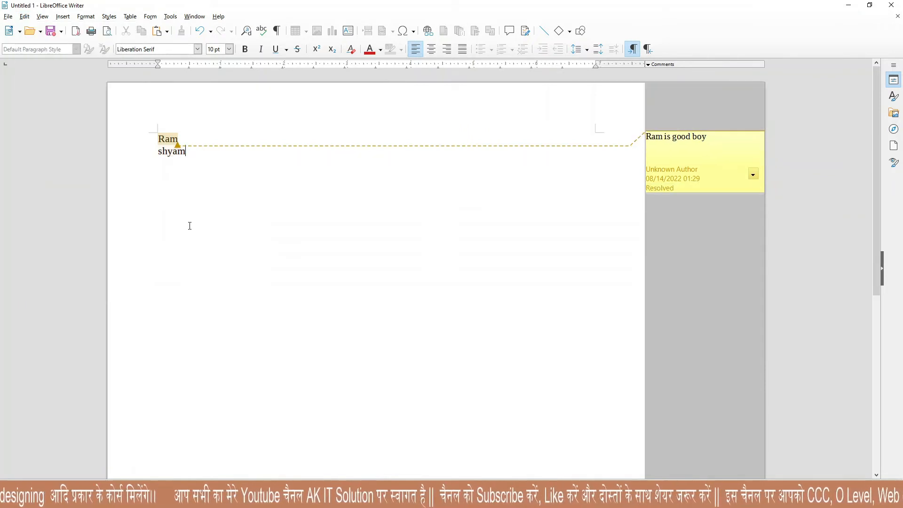
Delete all comments by Unknown Author.
left_click(24, 17)
mouse_move(66, 197)
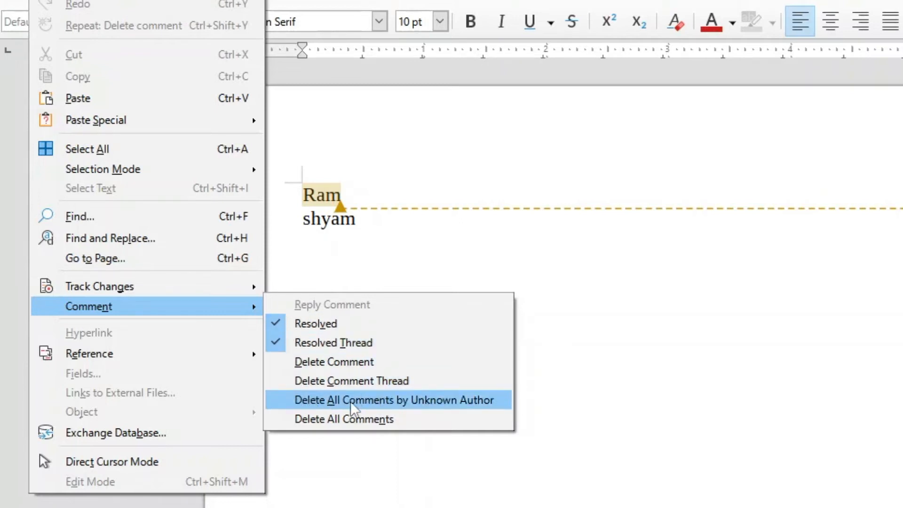
left_click(397, 400)
Browse the Edit menu again without choosing a command.
left_click(24, 15)
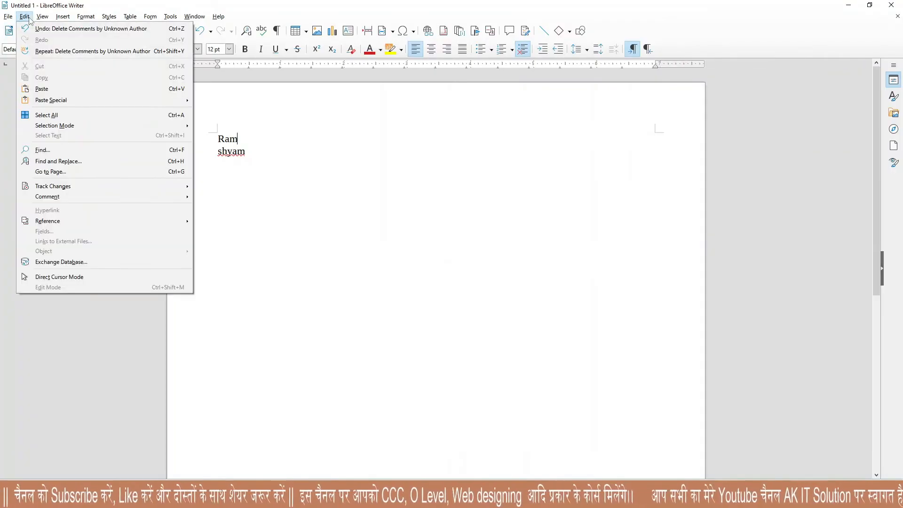
mouse_move(63, 197)
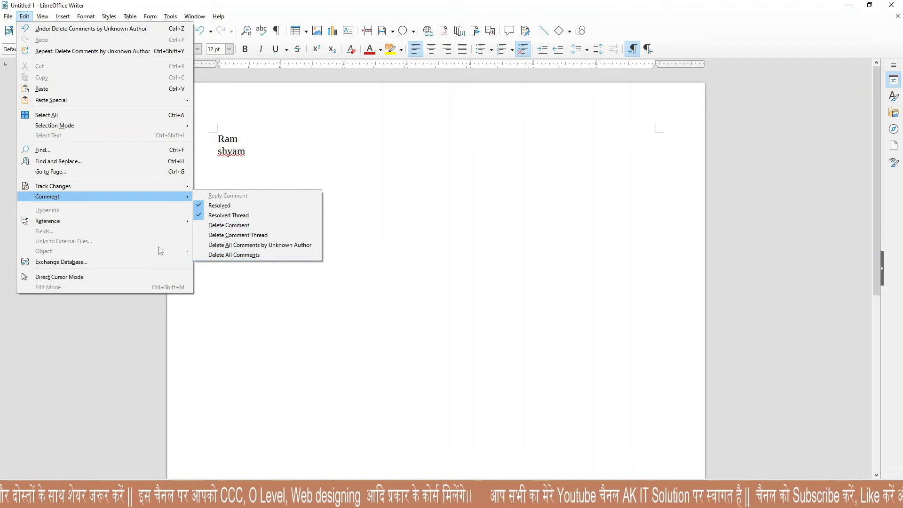
left_click(403, 198)
left_click(22, 18)
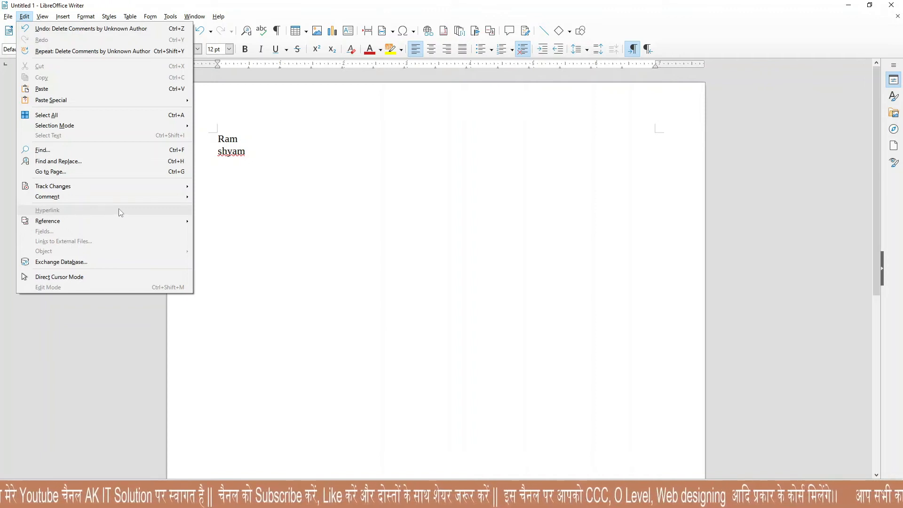
mouse_move(58, 224)
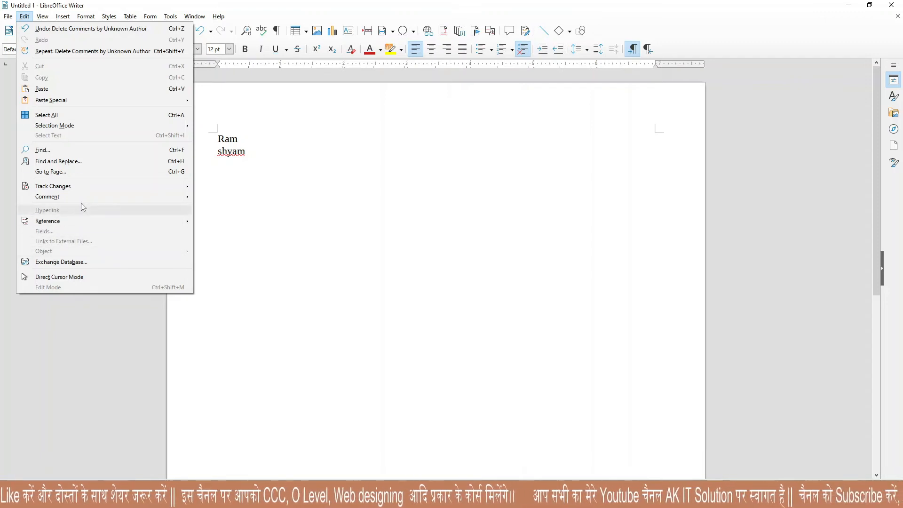
mouse_move(78, 14)
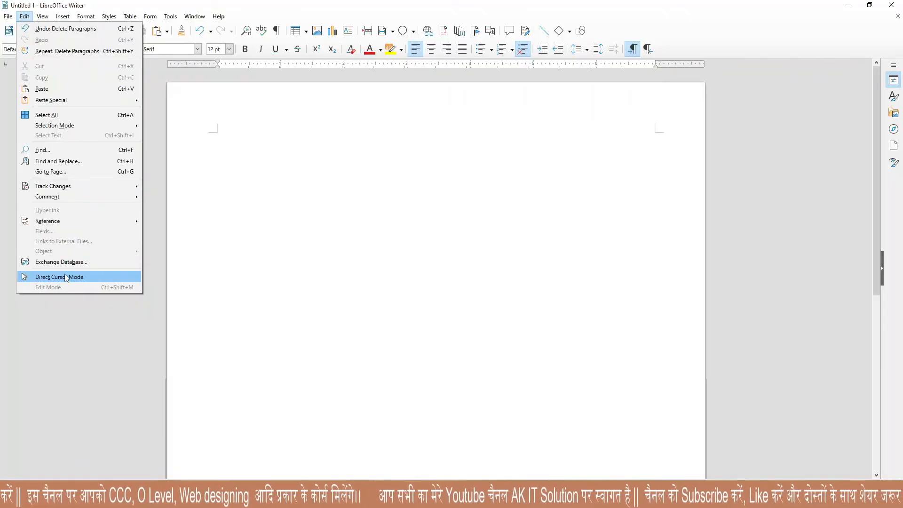
Insert a dummy-text story paragraph with dt and F3, pushed down with blank lines.
left_click(224, 164)
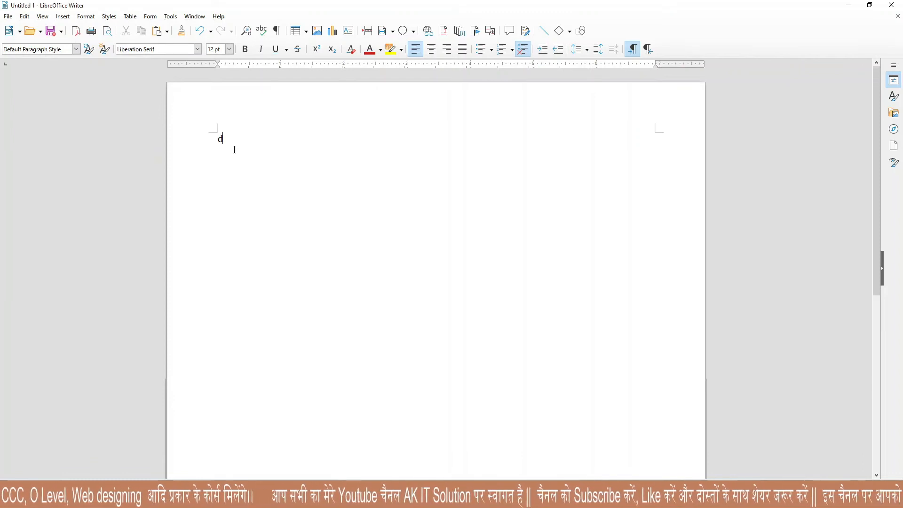
type("dt")
key("F3")
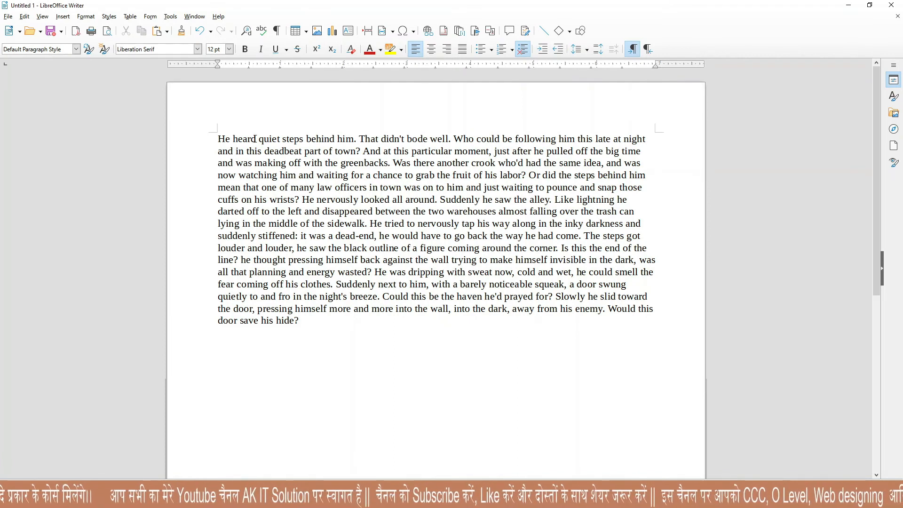
key("Return")
key("Return")
key("Return")
key("Return")
key("Return")
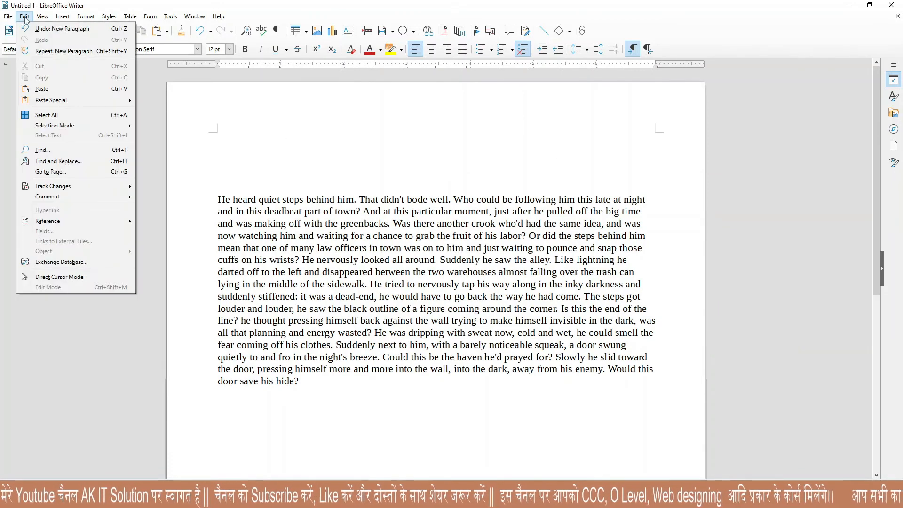
Enable Direct Cursor Mode and type 'Sjdaflkdsajfl;kdsajf;lkdsajf;lkdsa' below the paragraph.
left_click(54, 277)
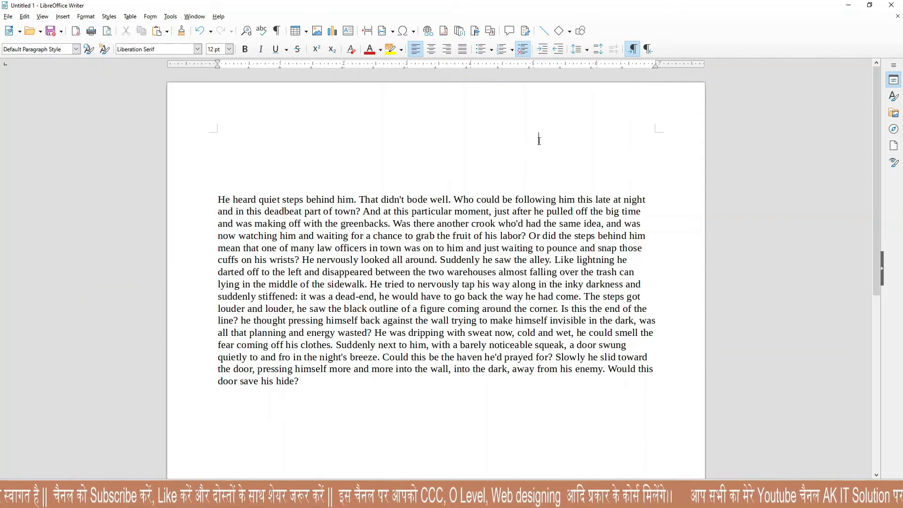
left_click(677, 181)
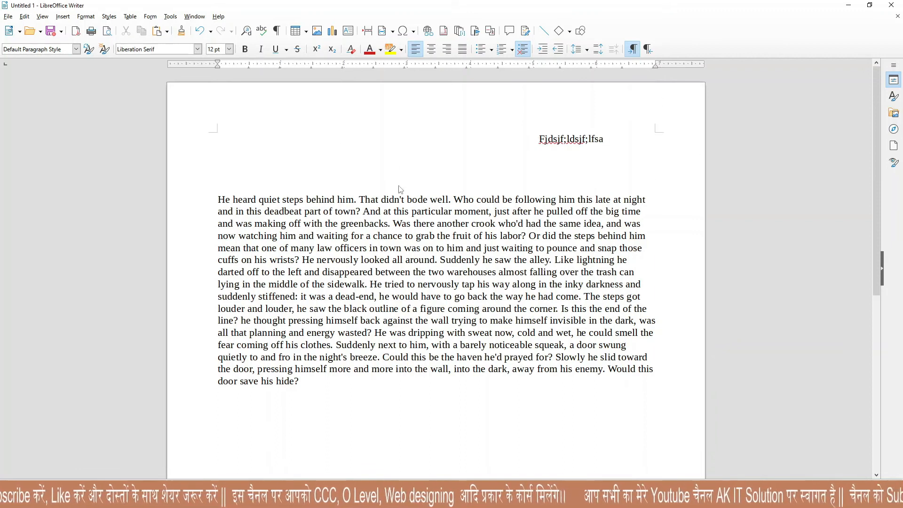
scroll(378, 315, "down", 3)
left_click(379, 316)
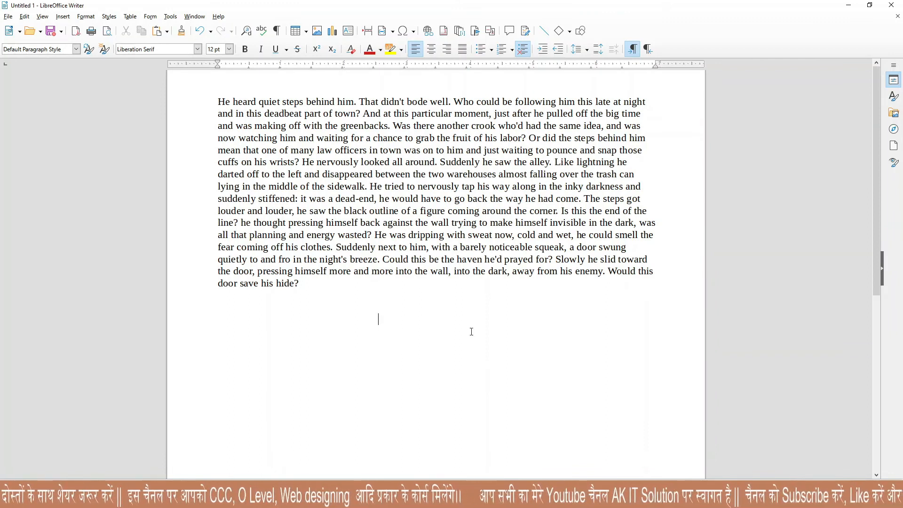
type("Sjdaflkdsajfl;kdsajf;lkdsajf;lkdsa")
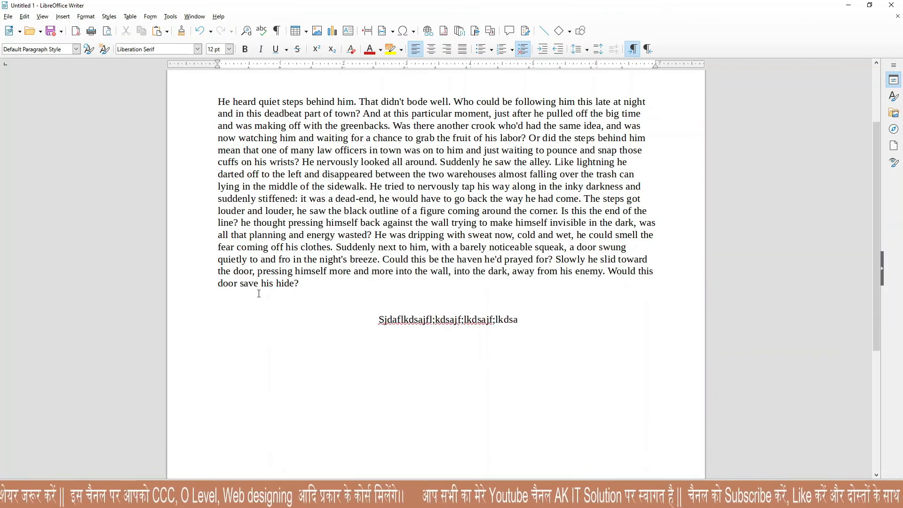
scroll(260, 251, "up", 3)
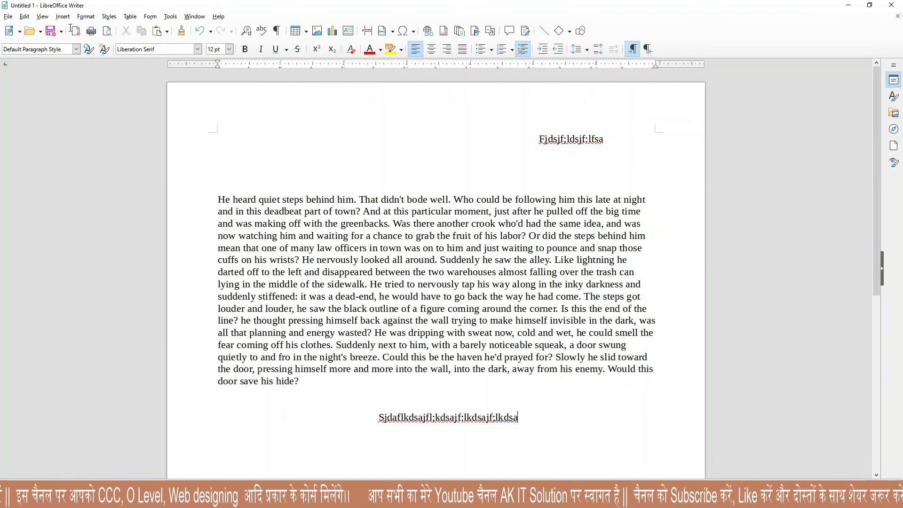
left_click(24, 16)
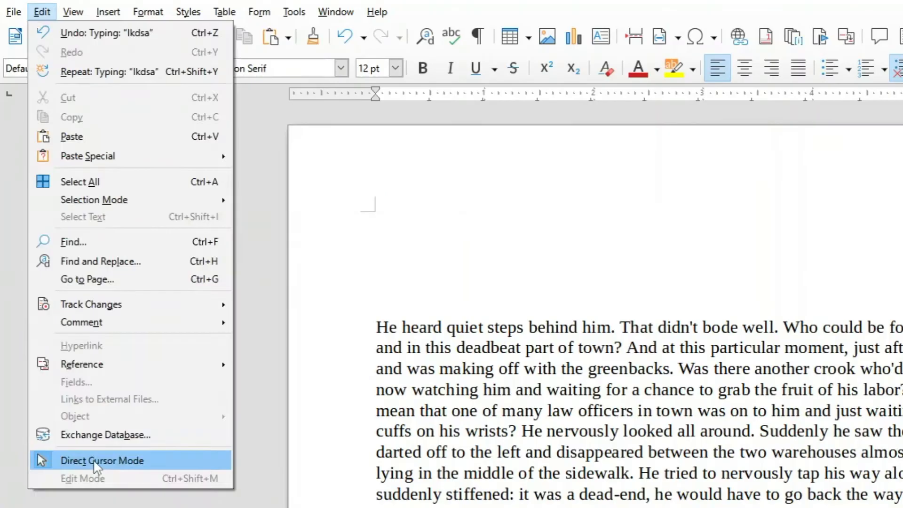
Select all the text and save the document as edit.odt.
left_click(43, 277)
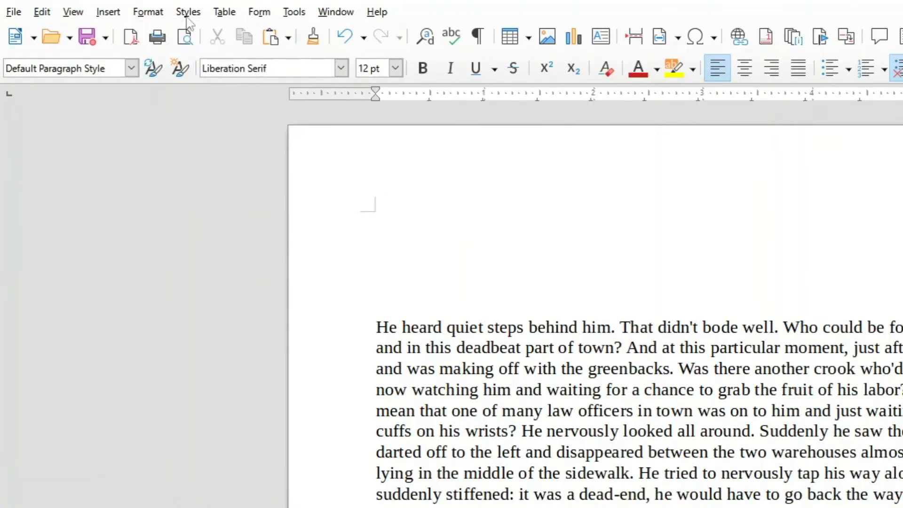
left_click(47, 13)
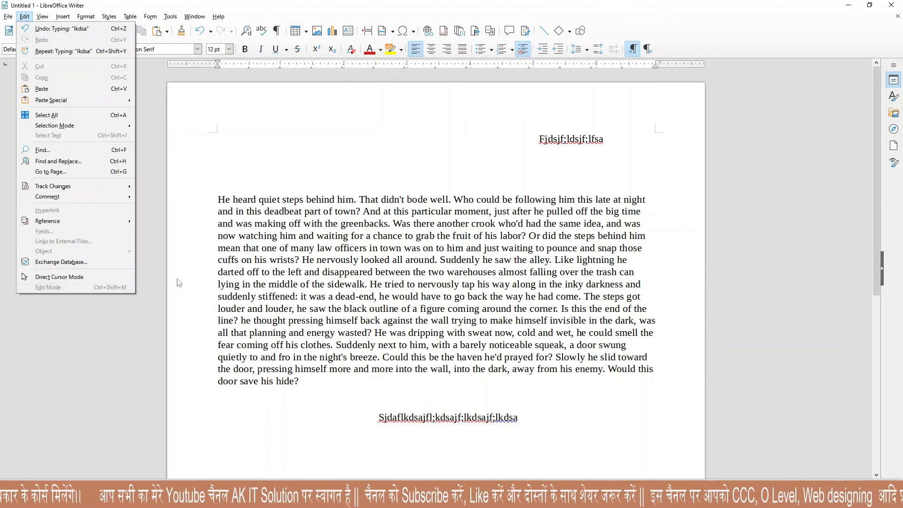
left_click(251, 205)
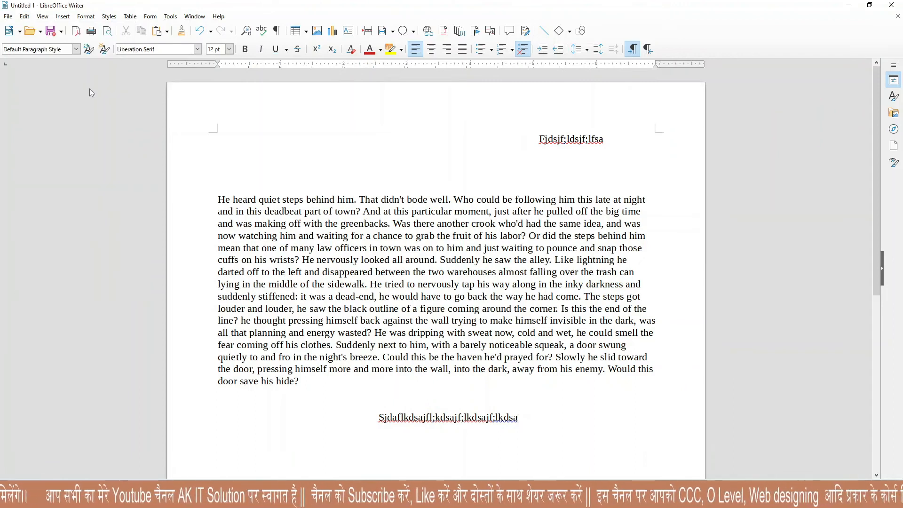
key("ctrl+a")
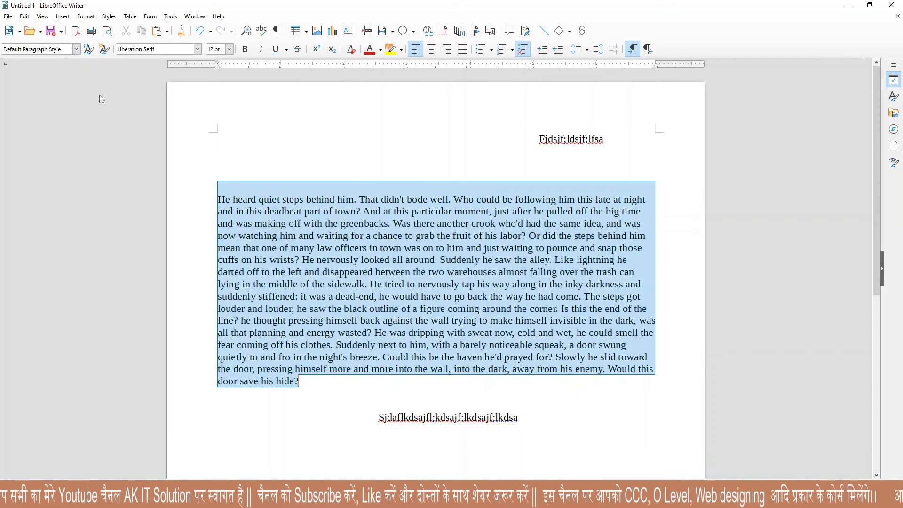
left_click(8, 17)
left_click(26, 145)
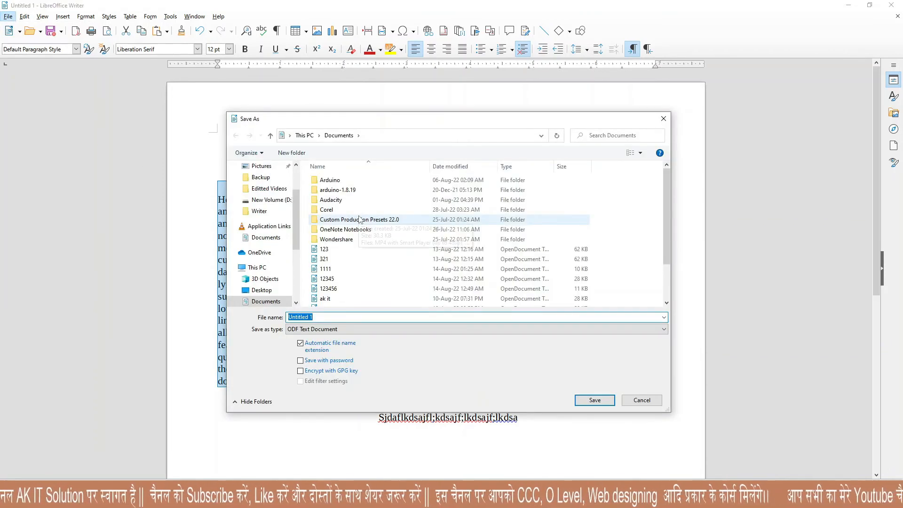
type("edit")
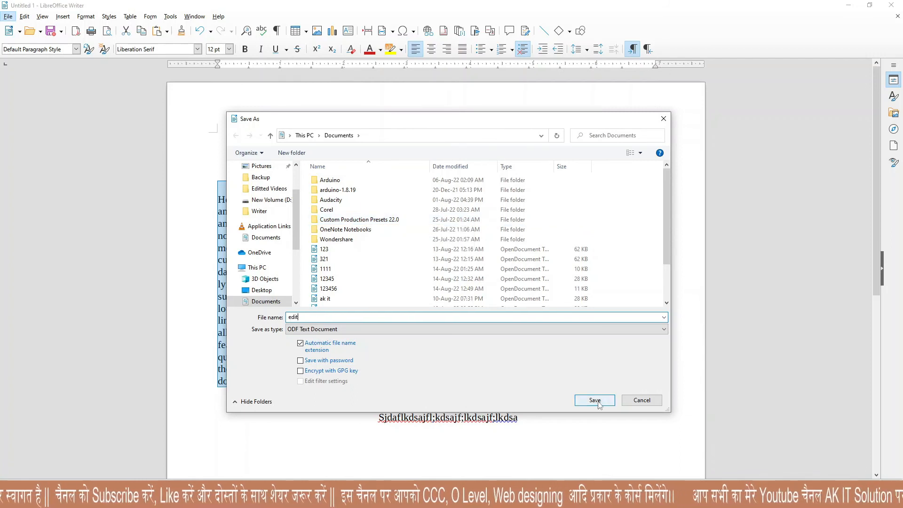
left_click(595, 400)
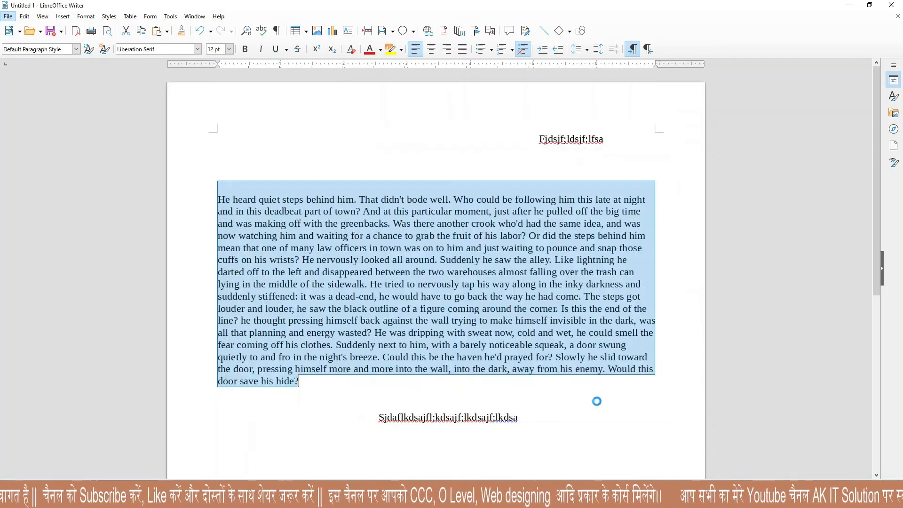
left_click(24, 17)
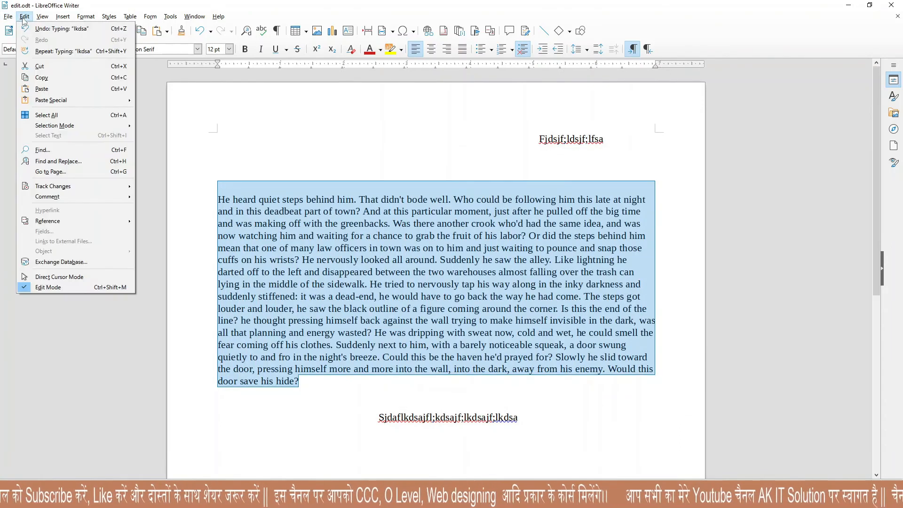
Type the short lines 'Lkfjj', 'dsafkdsahf', 'sdfkjdsaf' and 'dsfdsaf' below the story.
left_click(247, 279)
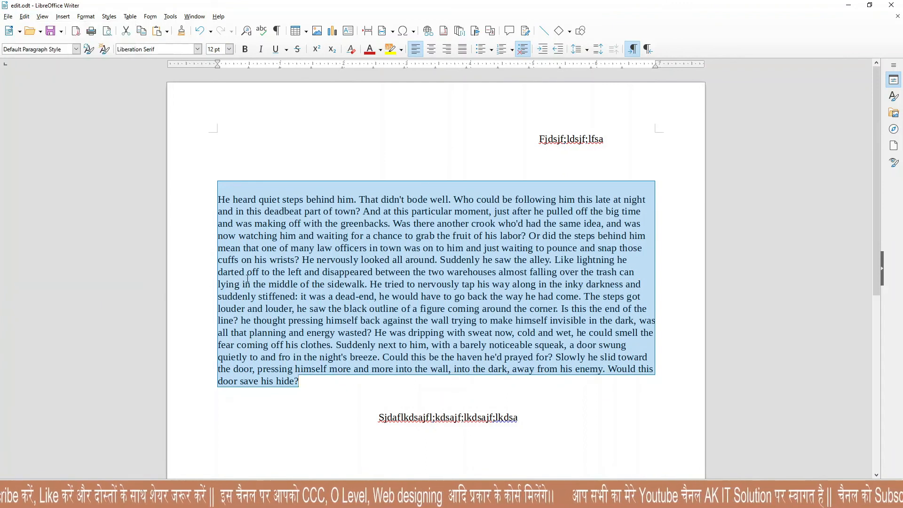
left_click(314, 400)
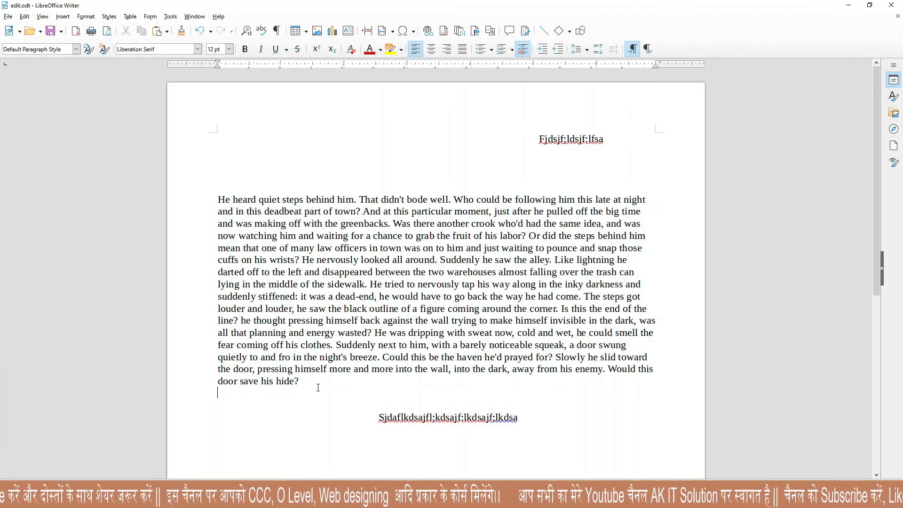
type("Lkfjj")
key("Return")
type("dsafkdsahf")
key("Return")
type("sdfkjdsaf")
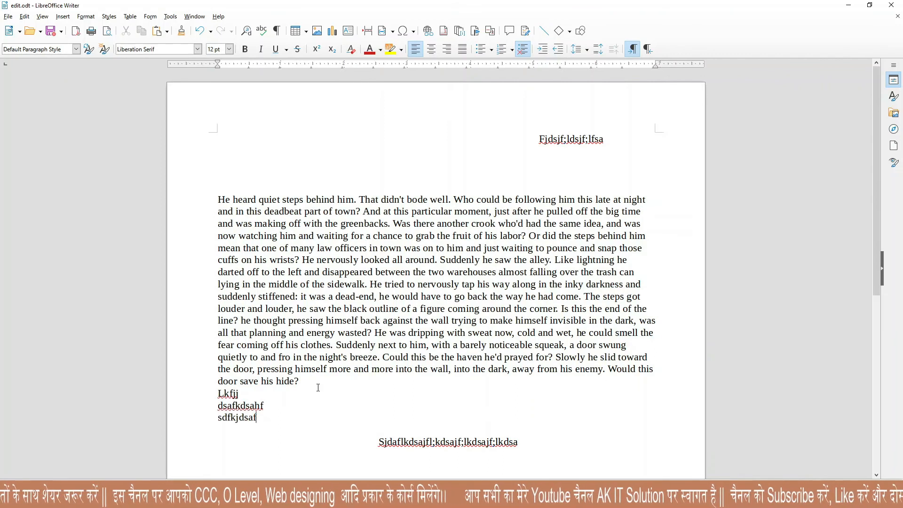
key("Return")
type("dsfdsaf")
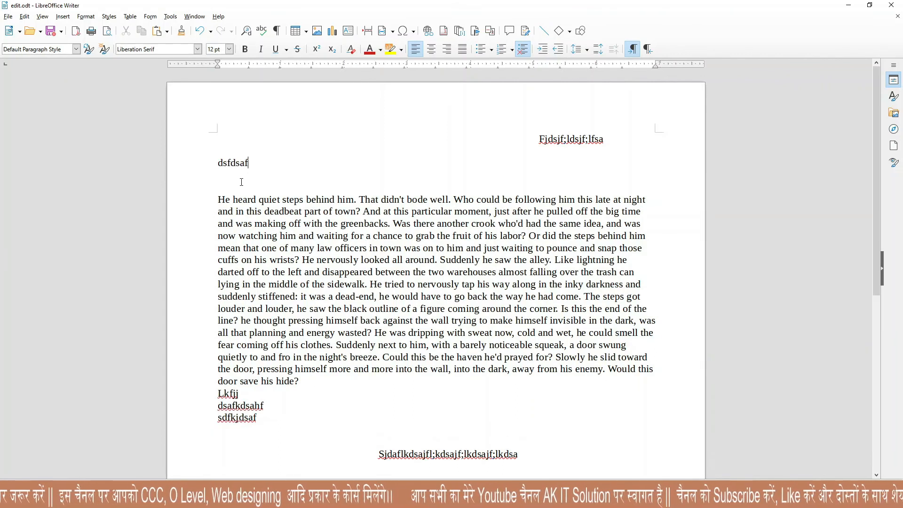
Delete the story's opening through 'lying in the middle', then turn off Edit Mode, saving changes.
left_click_drag(210, 160, 292, 284)
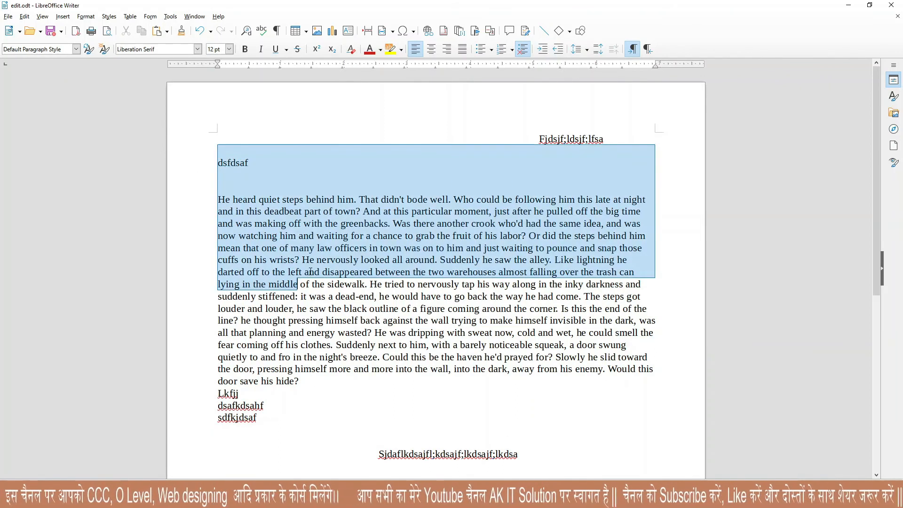
key("Delete")
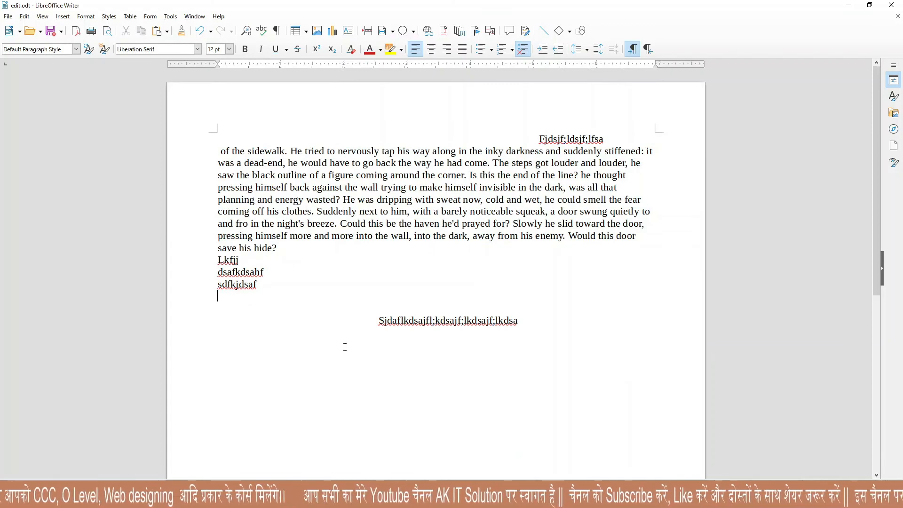
left_click(556, 333)
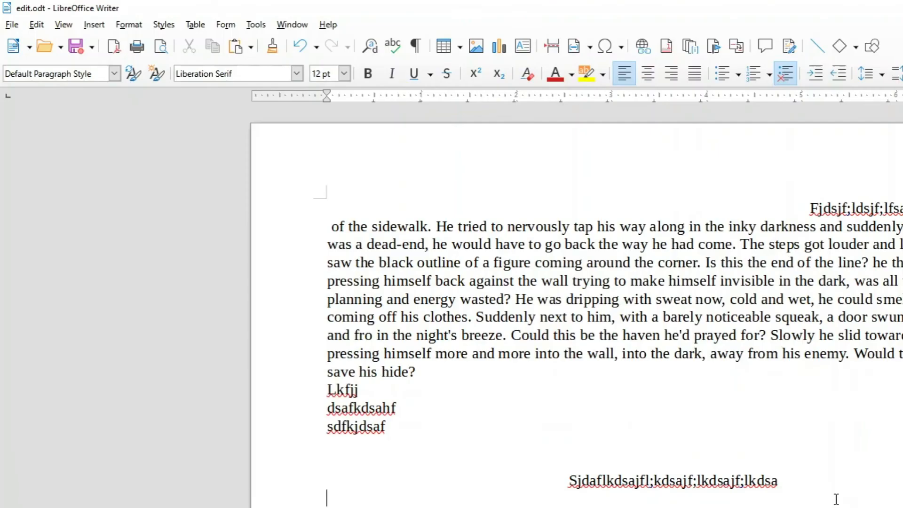
left_click(36, 24)
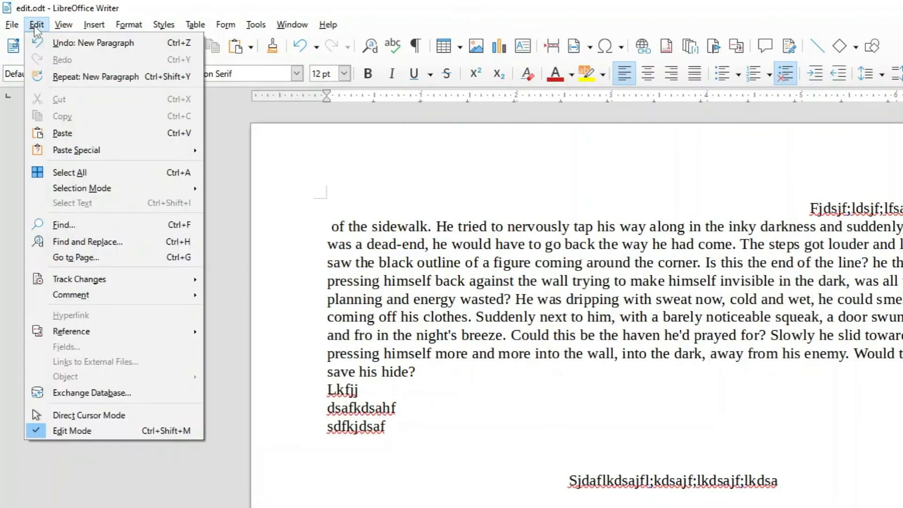
left_click(55, 430)
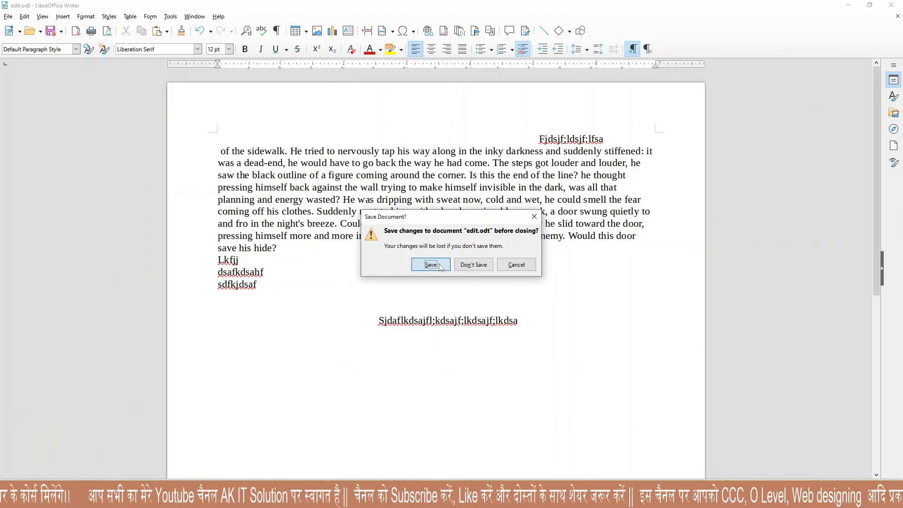
left_click(661, 402)
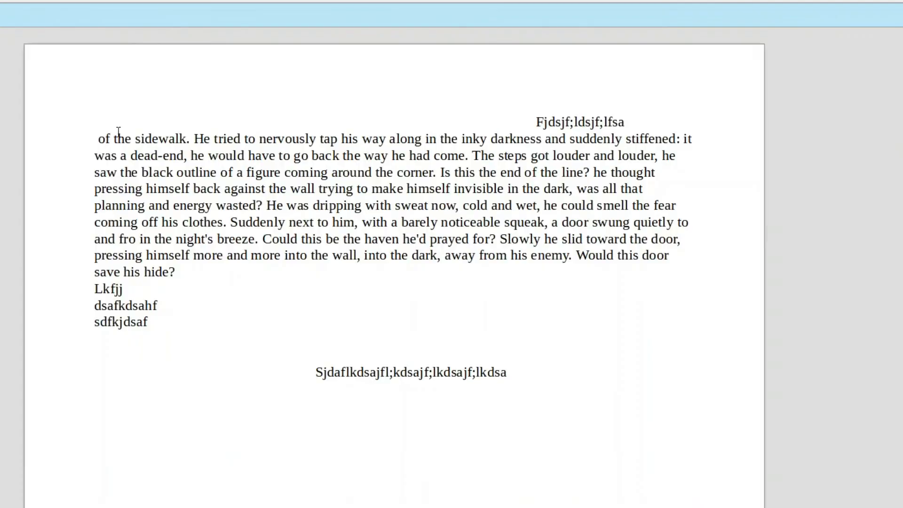
Try selecting and right-clicking text in read-only edit.odt, then turn Edit Mode back on.
left_click_drag(87, 121, 232, 220)
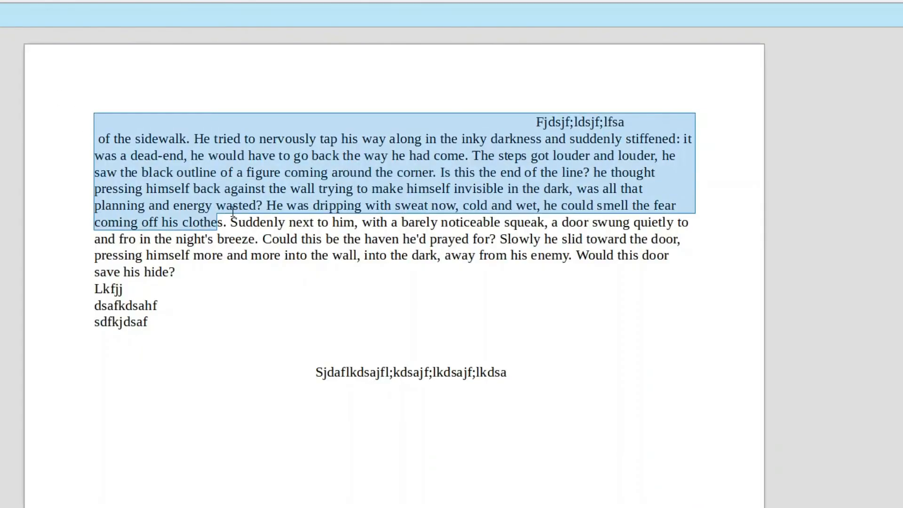
left_click(197, 207)
right_click(192, 204)
key("Escape")
left_click_drag(146, 139, 263, 238)
left_click(240, 204)
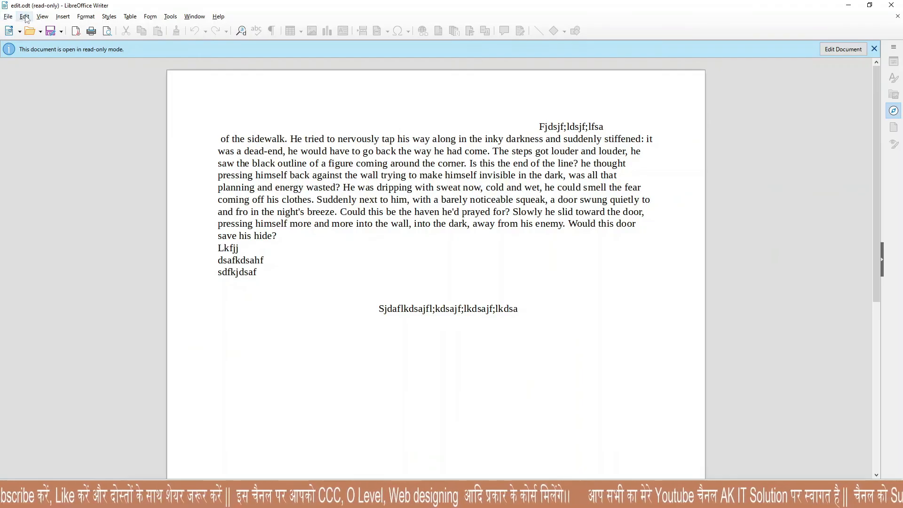
left_click(24, 17)
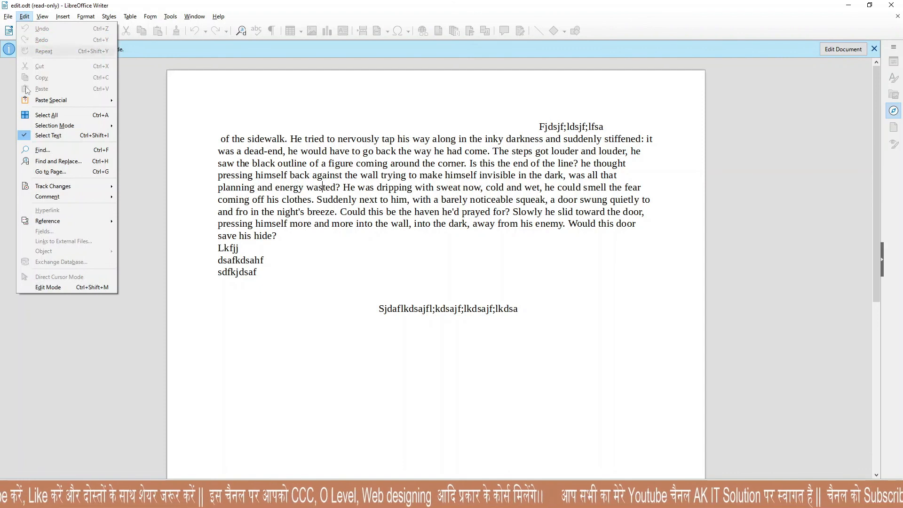
left_click(42, 288)
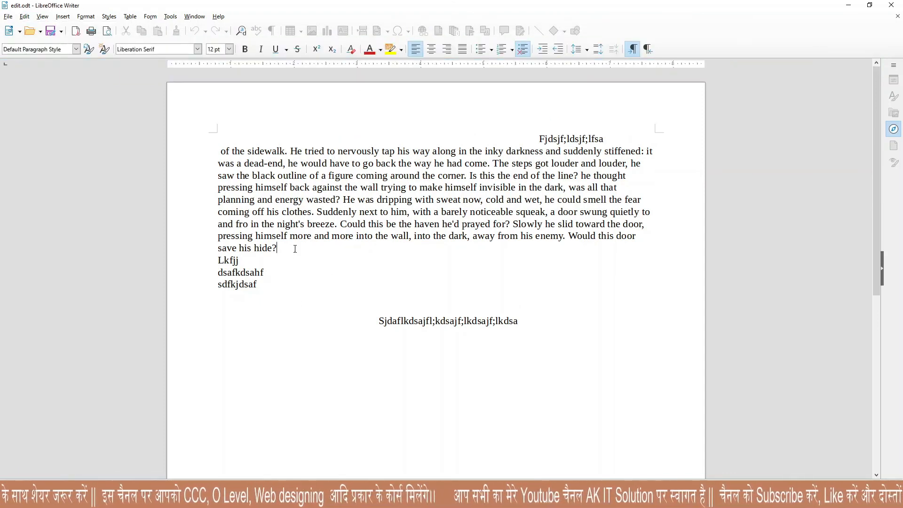
Add 'cchjgkjhsbfdskcds', then 'fcdskjhfcgdsk' and a backslash on new lines after 'hide?'.
type("cchjgkjhsbfdskcds")
key("Return")
type("fcdskjhfcgdsk")
key("Return")
type("\\")
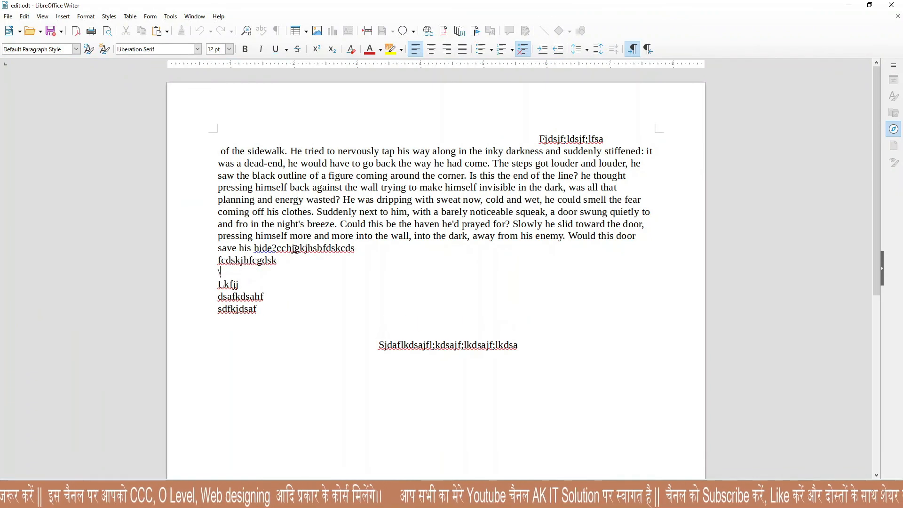
left_click(30, 17)
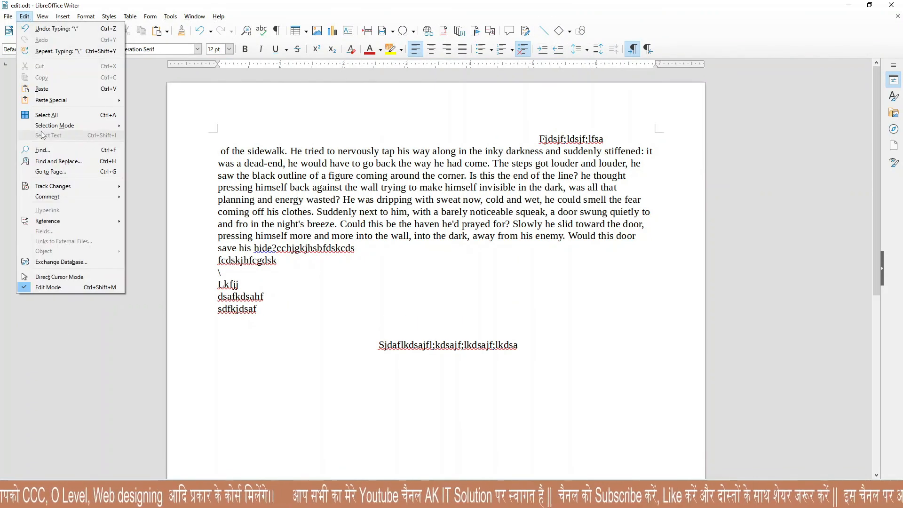
mouse_move(47, 101)
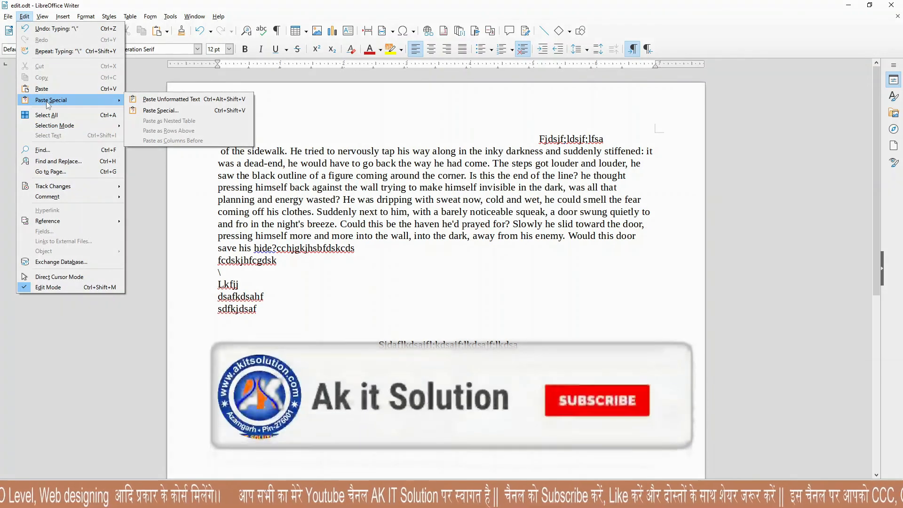